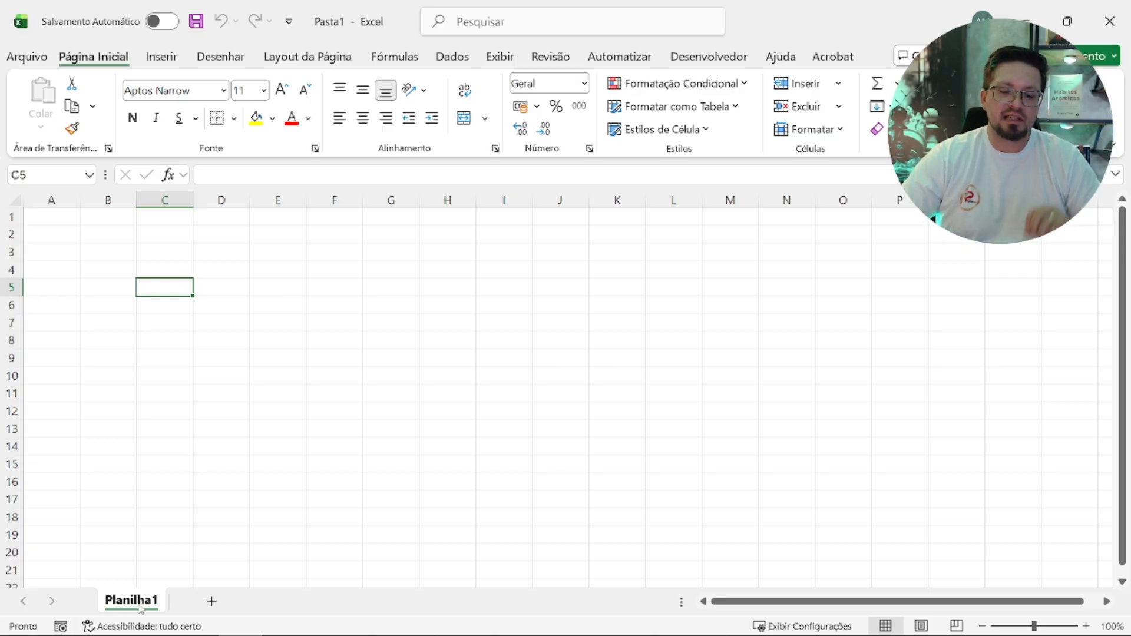
Step: Add three new worksheets after Planilha1
{"action": "left_click", "coordinate": [220, 602]}
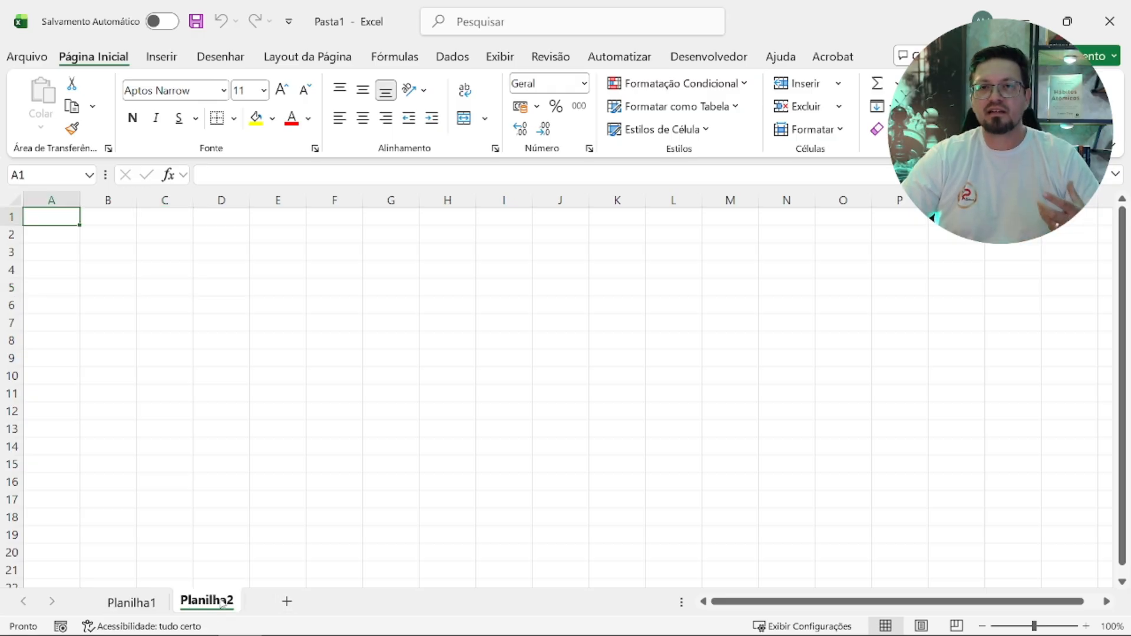
{"action": "left_click", "coordinate": [287, 602]}
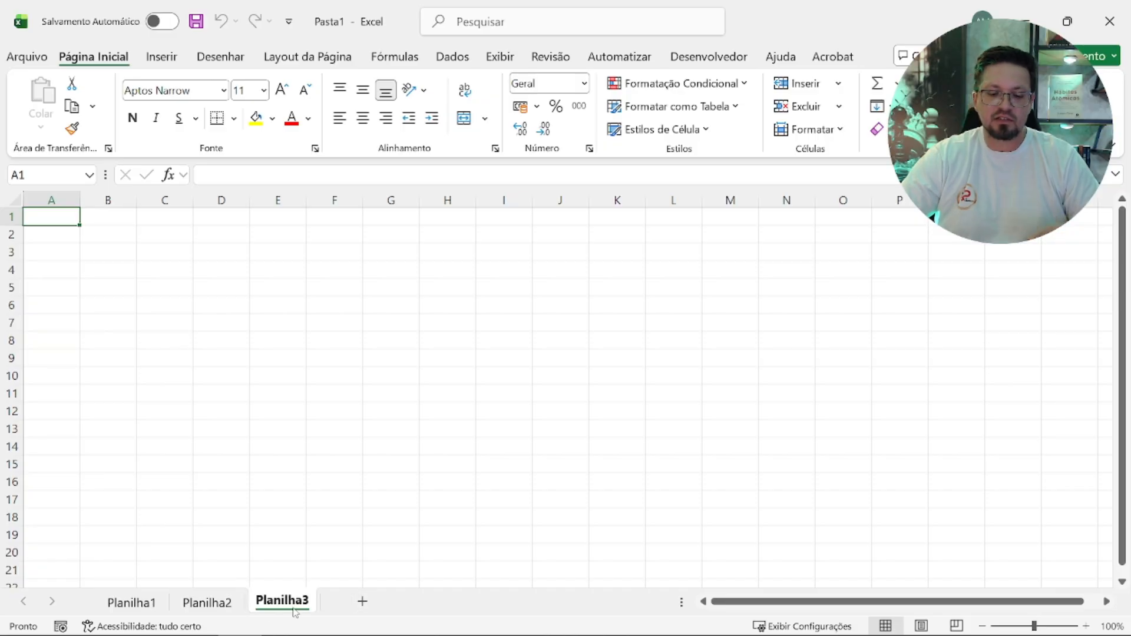
{"action": "left_click", "coordinate": [361, 602]}
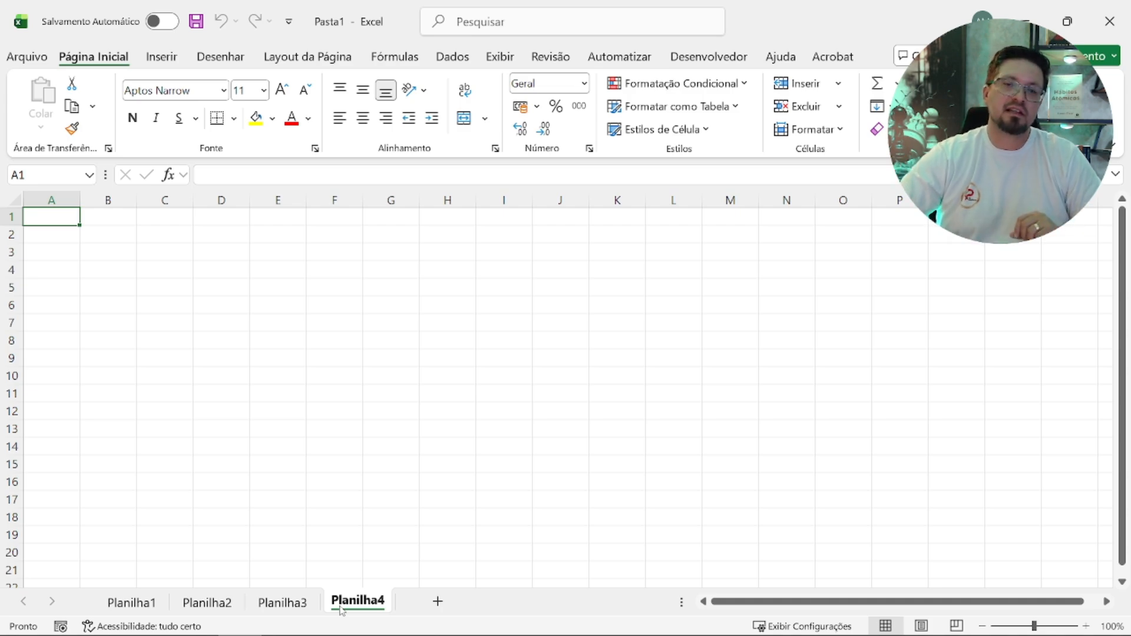
Step: Delete the worksheets Planilha4, Planilha3 and Planilha2, keeping only Planilha1
{"action": "right_click", "coordinate": [343, 611]}
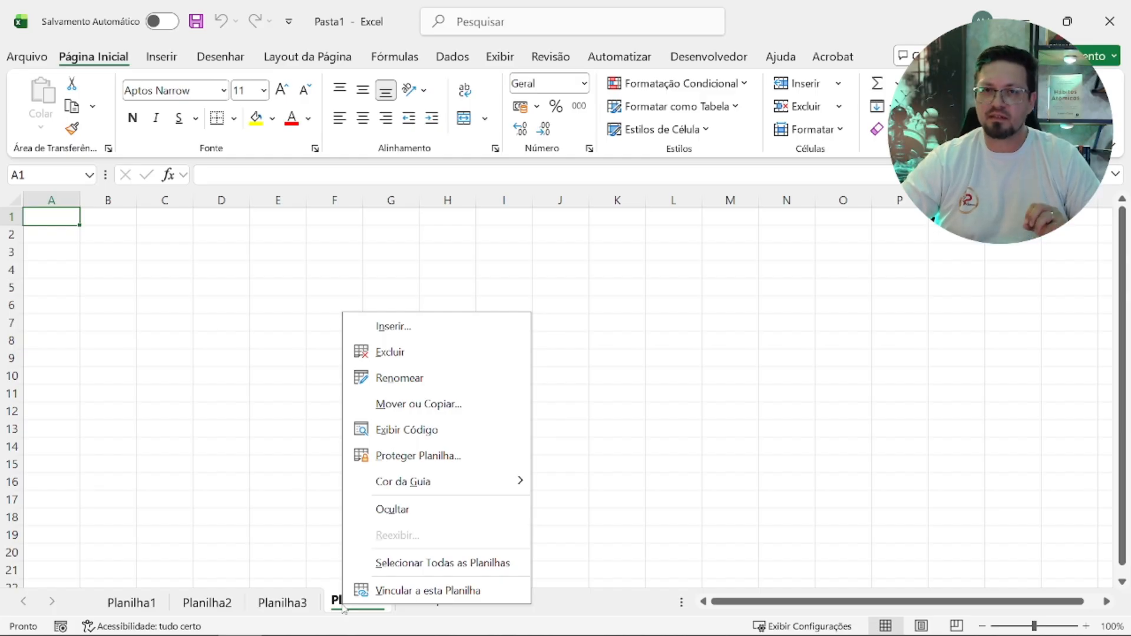
{"action": "left_click", "coordinate": [479, 352]}
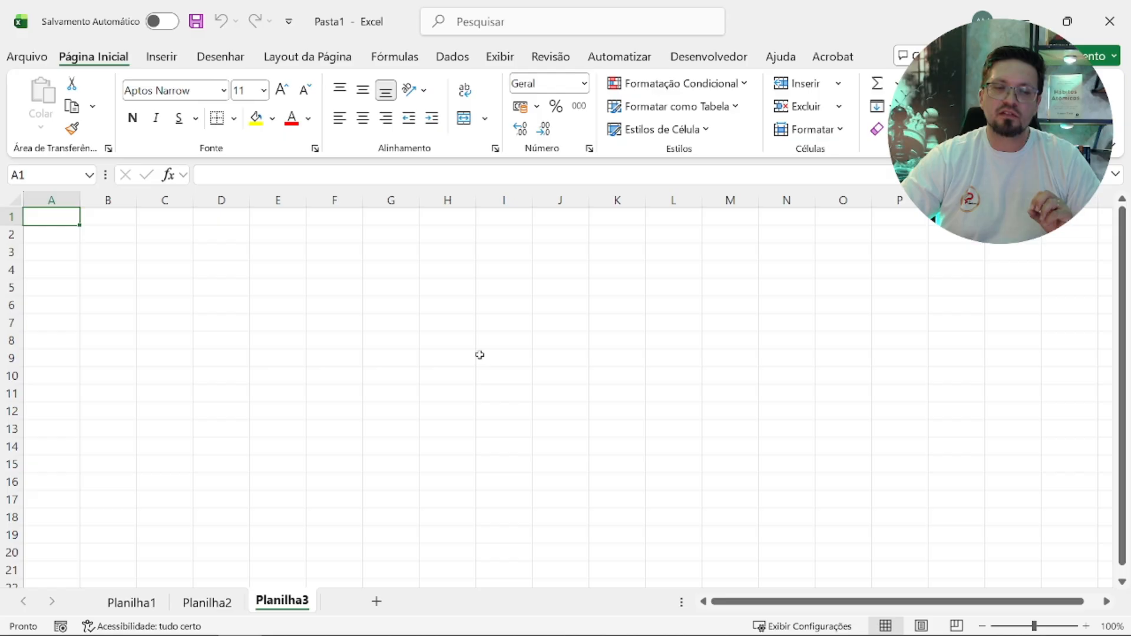
{"action": "right_click", "coordinate": [287, 606]}
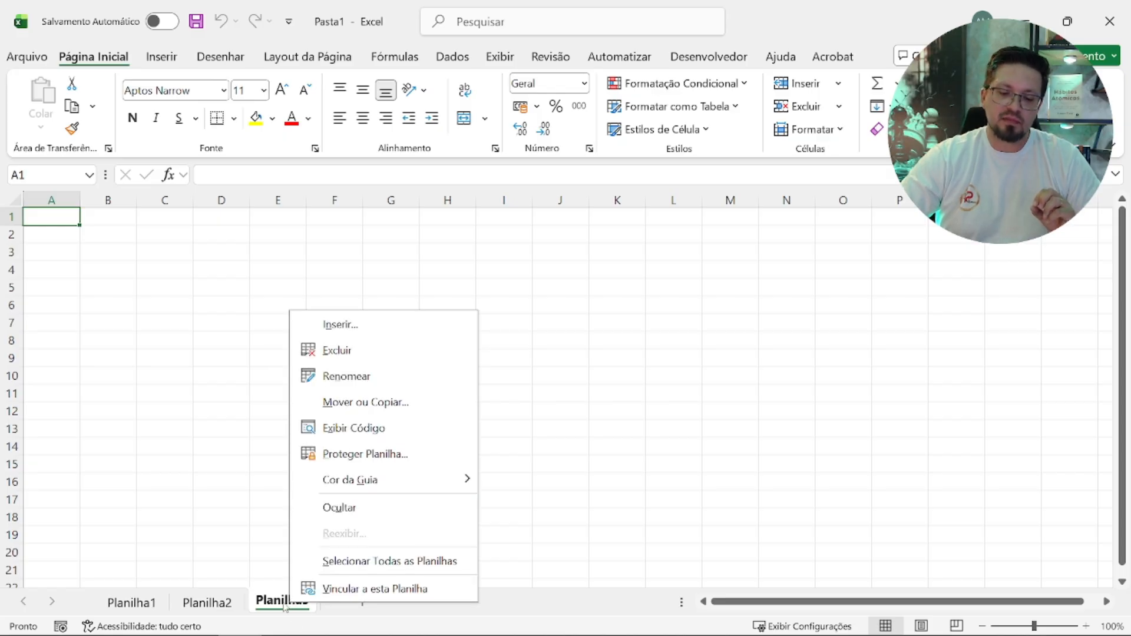
{"action": "left_click", "coordinate": [376, 351]}
{"action": "right_click", "coordinate": [217, 607]}
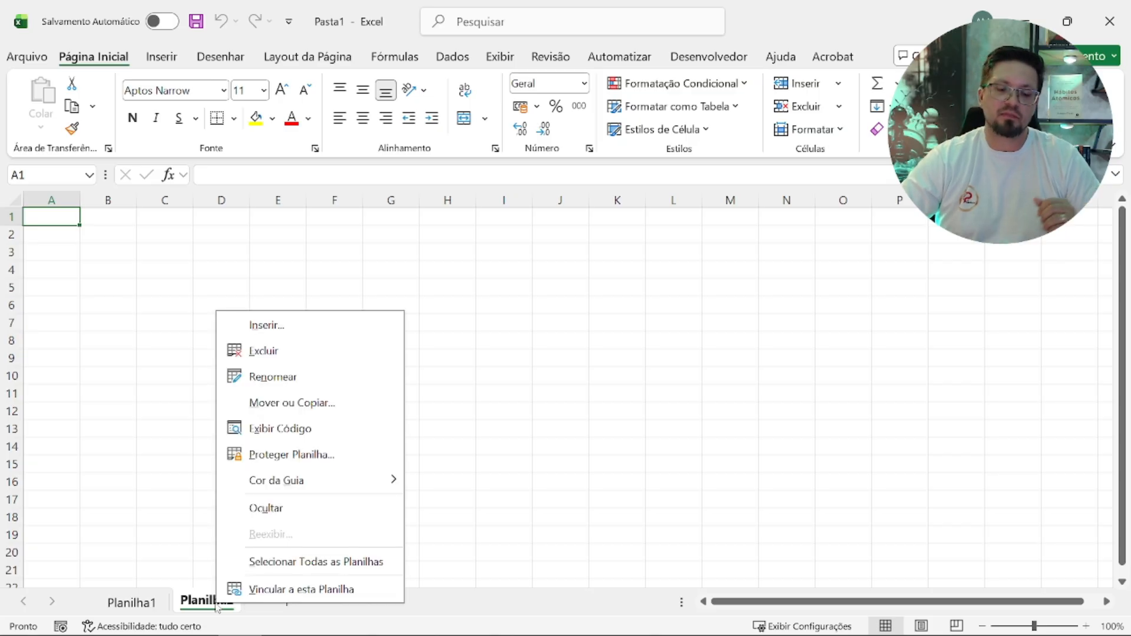
{"action": "left_click", "coordinate": [330, 352]}
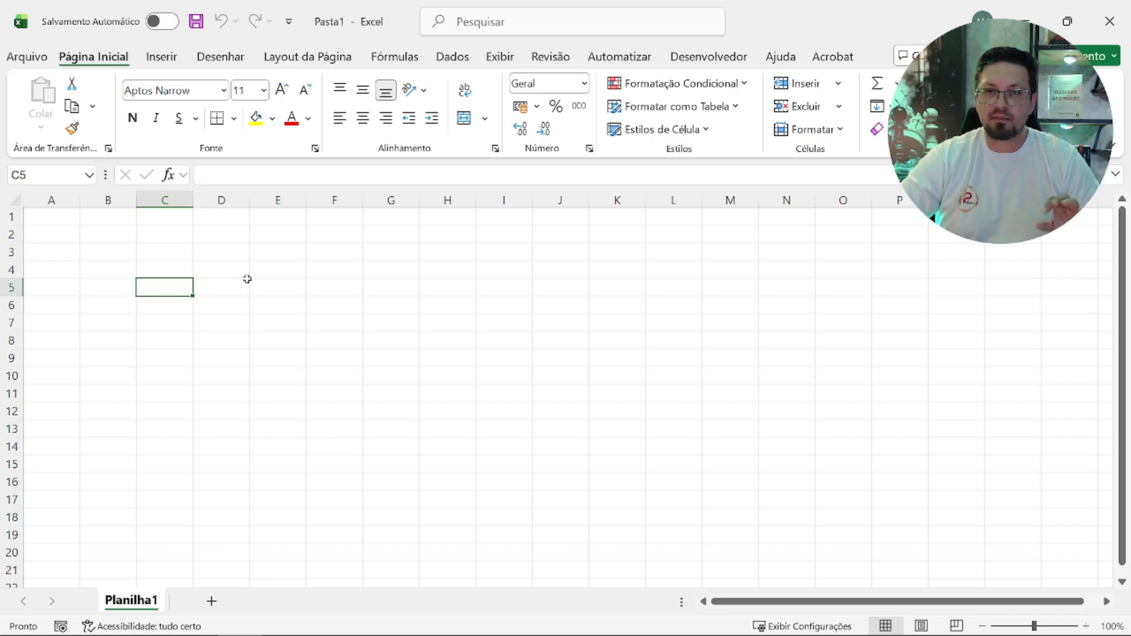
Step: Examine how cell addresses combine column letters and row numbers by selecting various cells across the Planilha1 grid
{"action": "left_click", "coordinate": [172, 255]}
{"action": "left_click", "coordinate": [103, 273]}
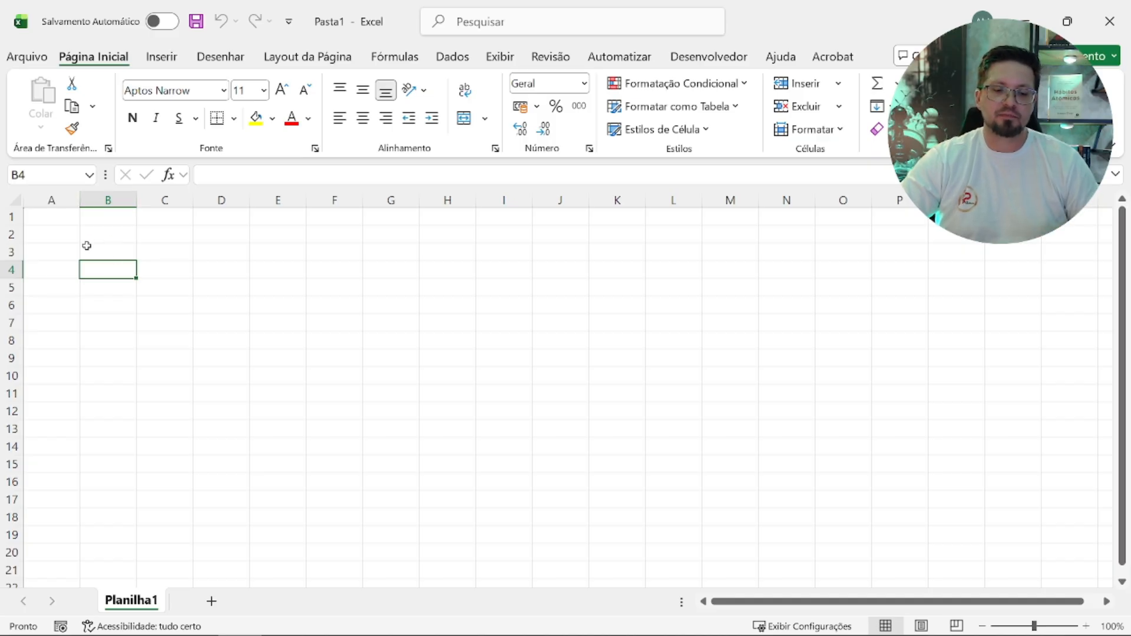
{"action": "scroll", "coordinate": [86, 245], "scroll_direction": "up", "scroll_amount": 4}
{"action": "left_click", "coordinate": [31, 177]}
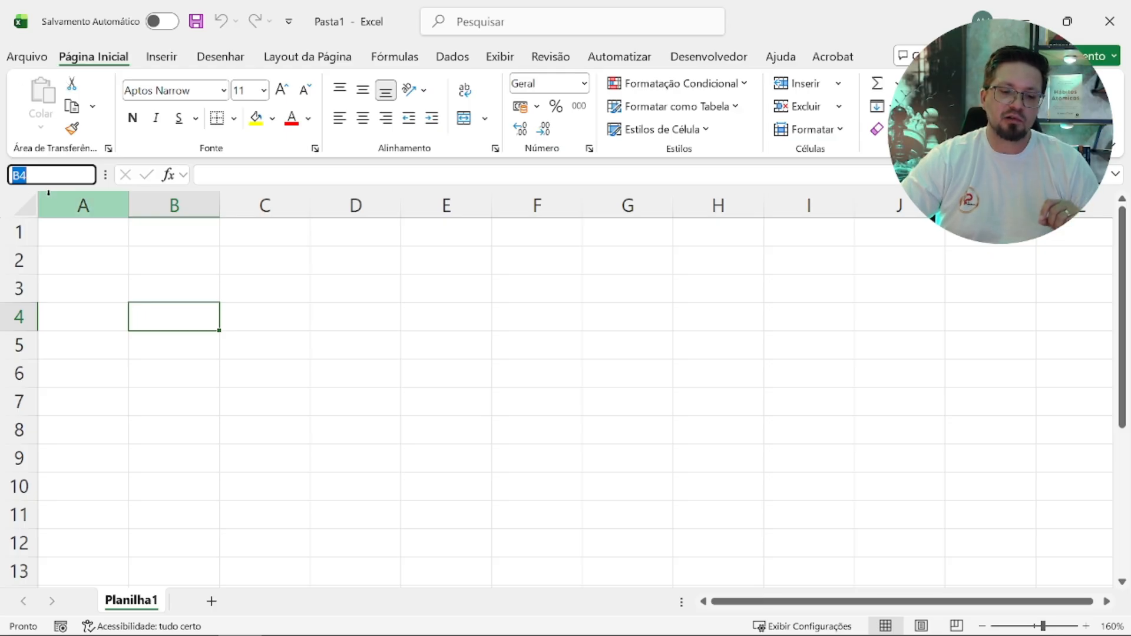
{"action": "left_click", "coordinate": [403, 299]}
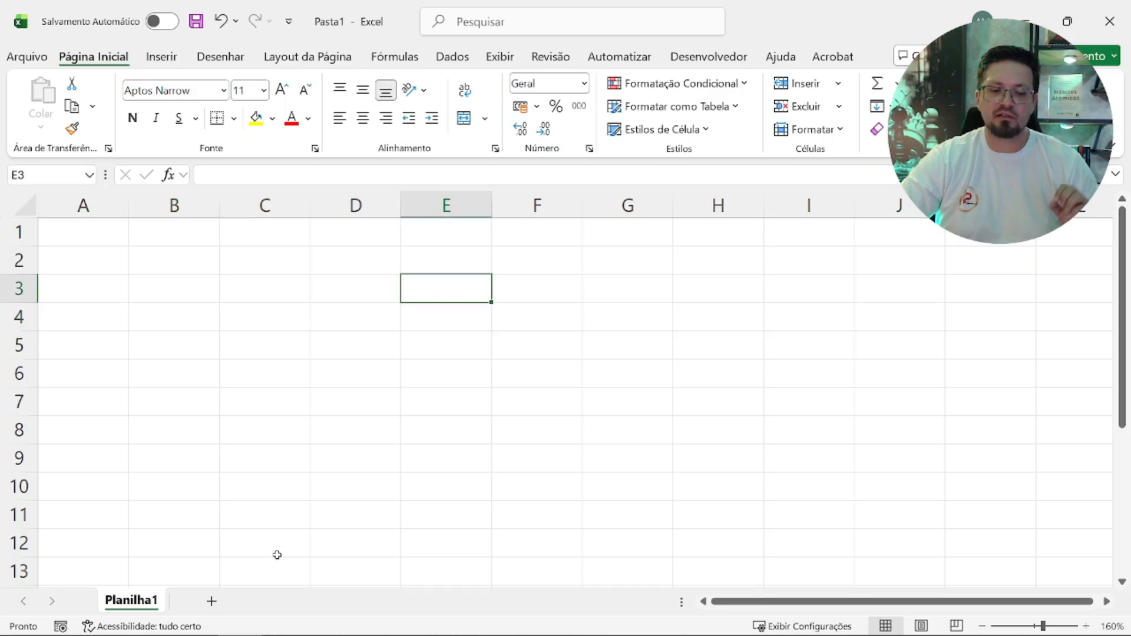
{"action": "key", "text": "Right"}
{"action": "key", "text": "Down"}
{"action": "key", "text": "Down"}
{"action": "key", "text": "Down"}
{"action": "key", "text": "Down"}
{"action": "key", "text": "Down"}
{"action": "key", "text": "Down"}
{"action": "key", "text": "Down"}
{"action": "key", "text": "Down"}
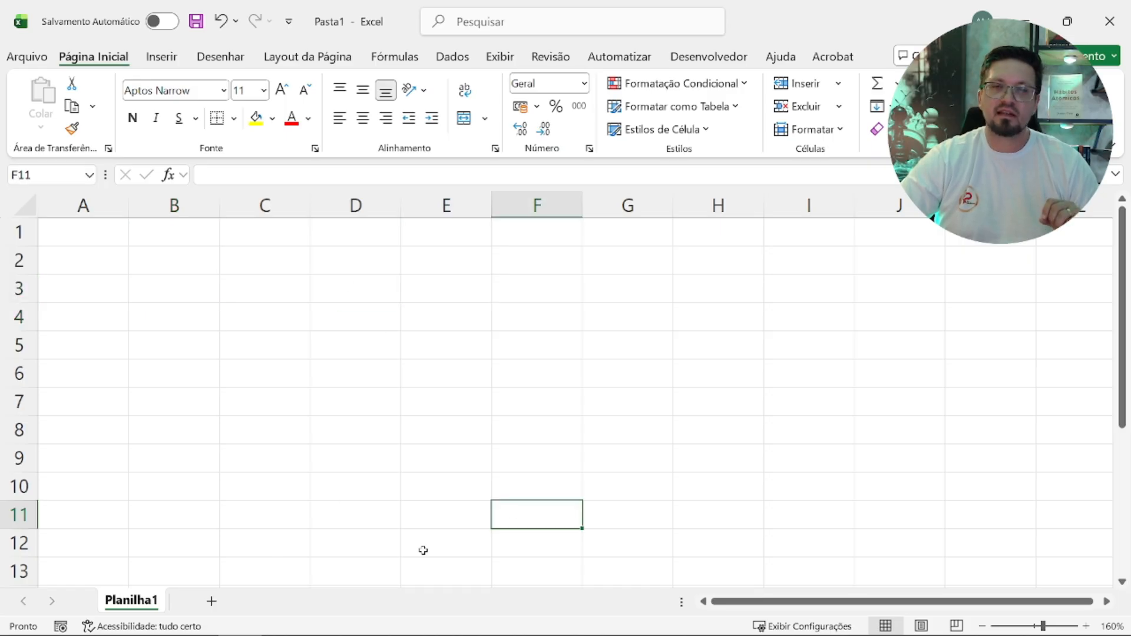
{"action": "left_click", "coordinate": [275, 408]}
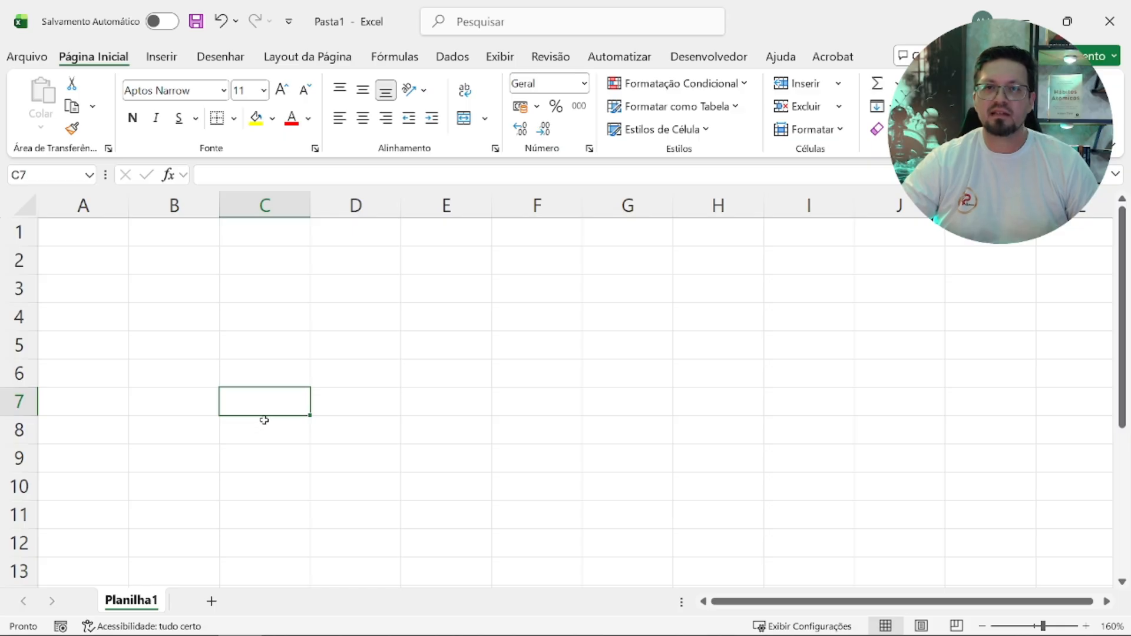
{"action": "left_click", "coordinate": [157, 257]}
{"action": "left_click", "coordinate": [101, 244]}
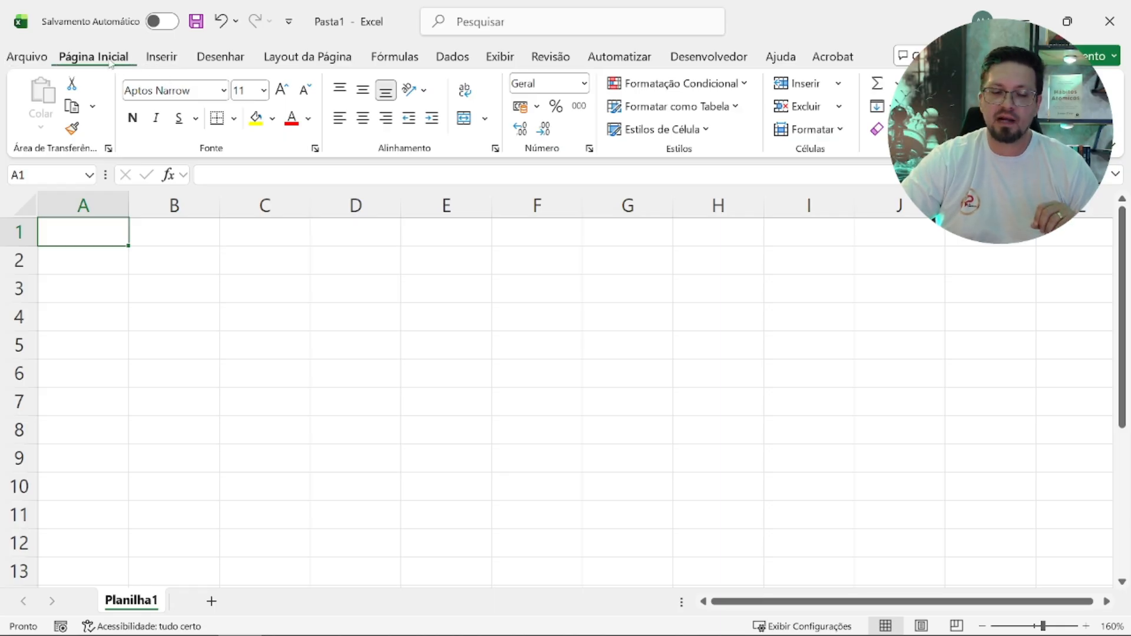
{"action": "left_click", "coordinate": [172, 59]}
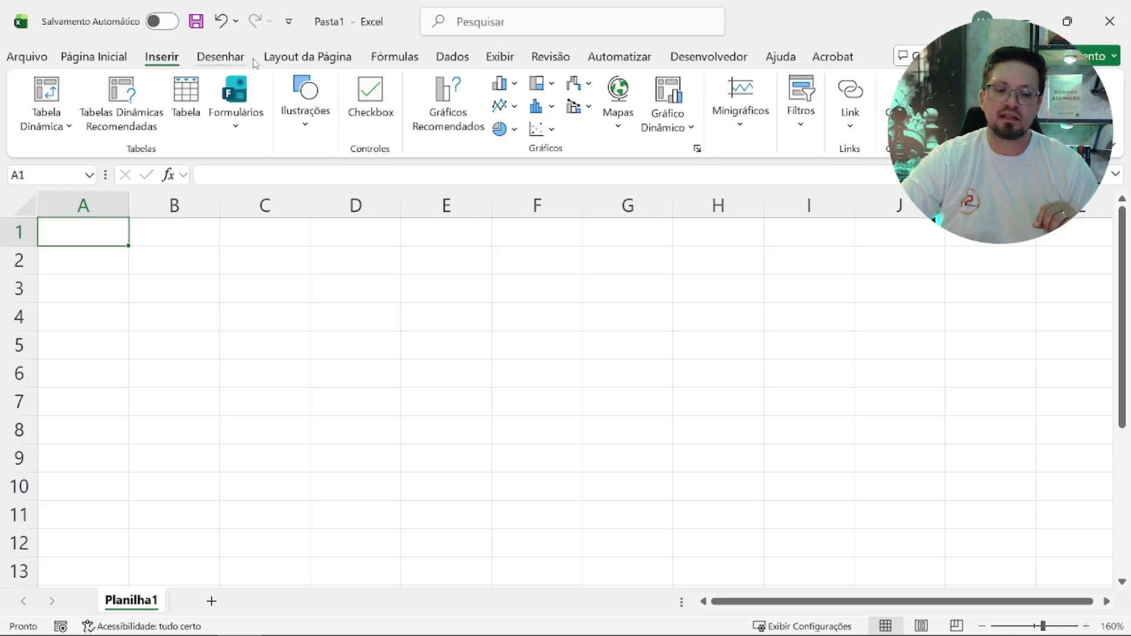
{"action": "left_click", "coordinate": [221, 58]}
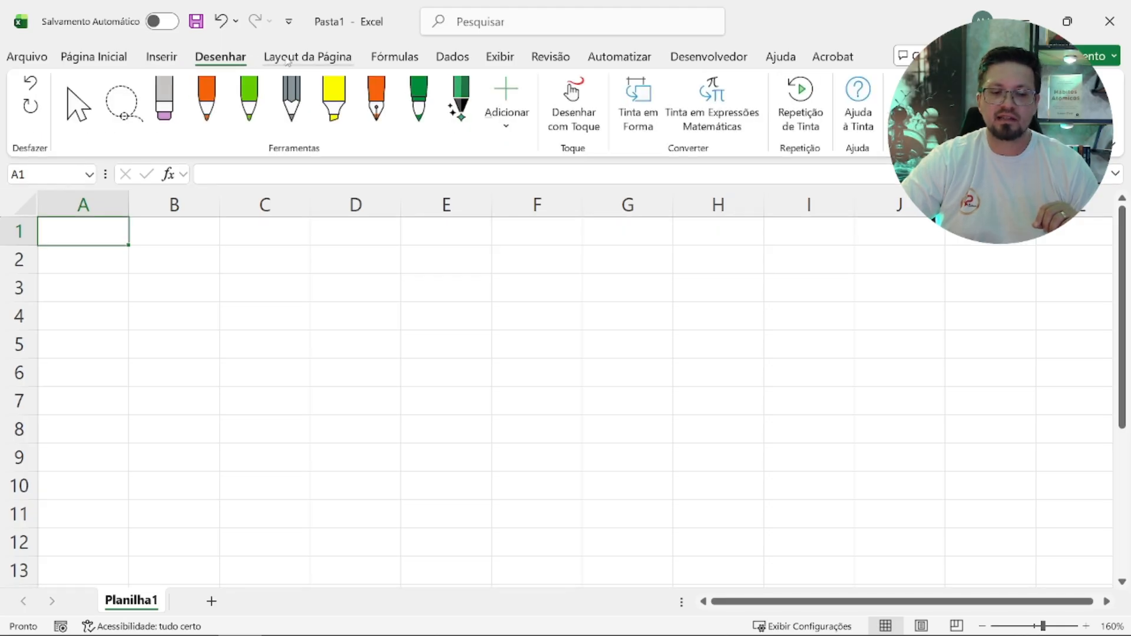
{"action": "left_click", "coordinate": [288, 59]}
{"action": "left_click", "coordinate": [408, 58]}
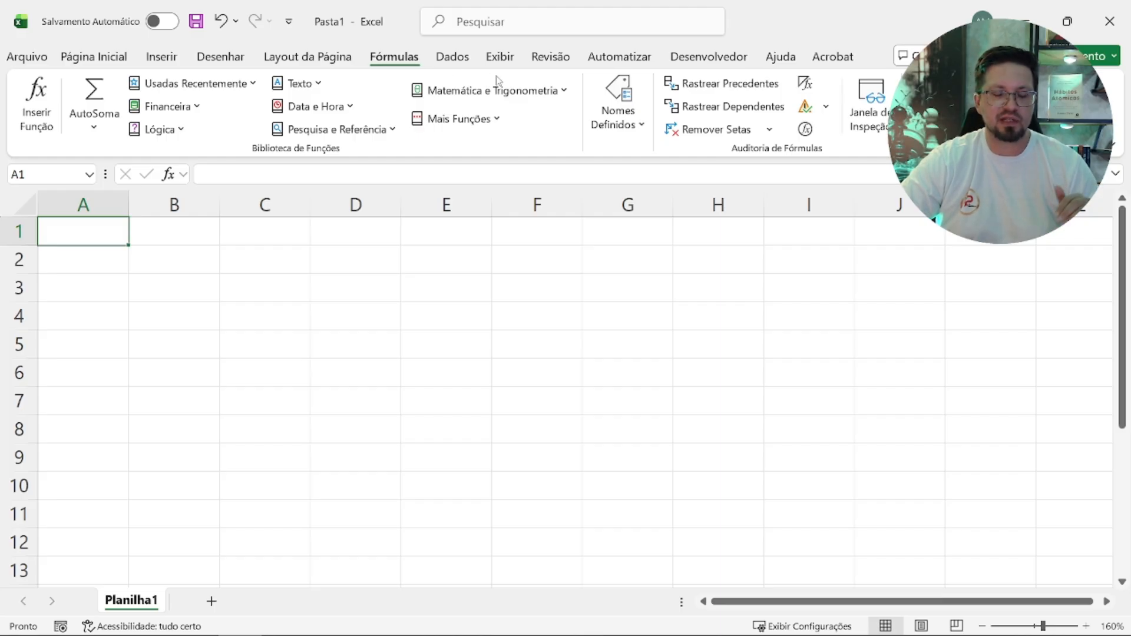
{"action": "left_click", "coordinate": [99, 56]}
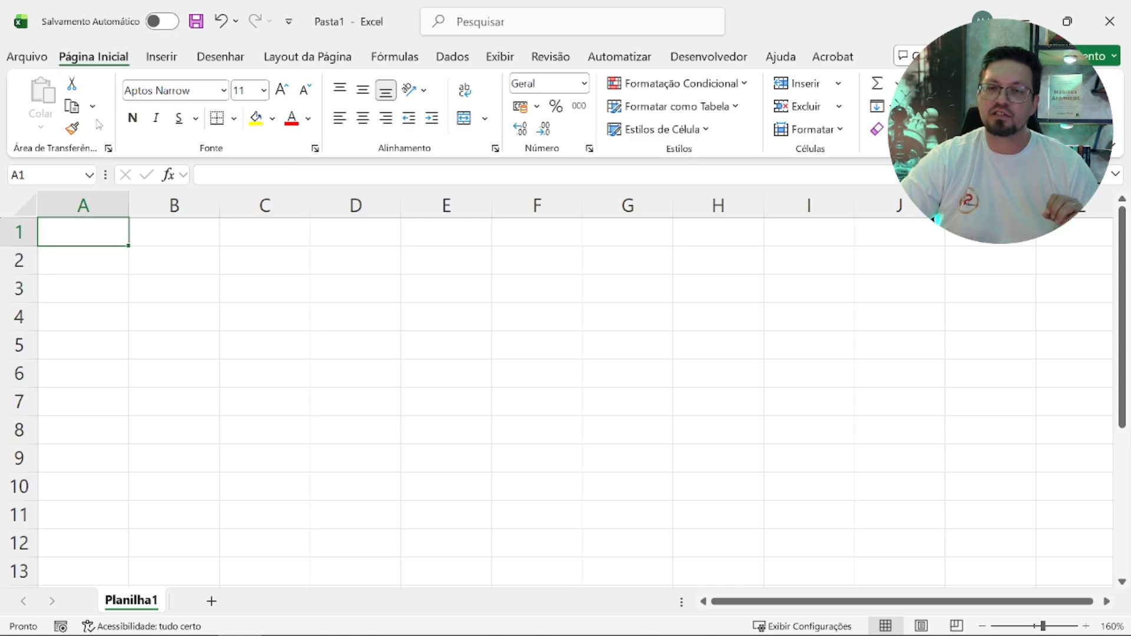
{"action": "left_click", "coordinate": [208, 177]}
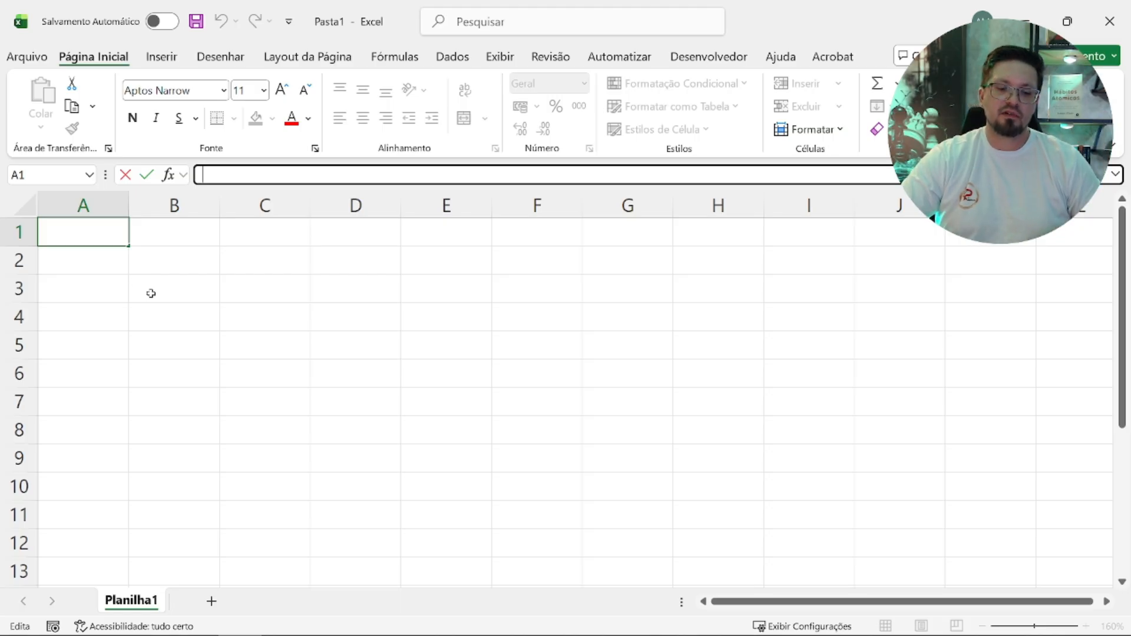
{"action": "left_click", "coordinate": [169, 324]}
Step: Enter the title TABELA DAS CONTAS DE CASA in cell A1
{"action": "scroll", "coordinate": [170, 324], "scroll_direction": "up", "scroll_amount": 2, "text": "ctrl"}
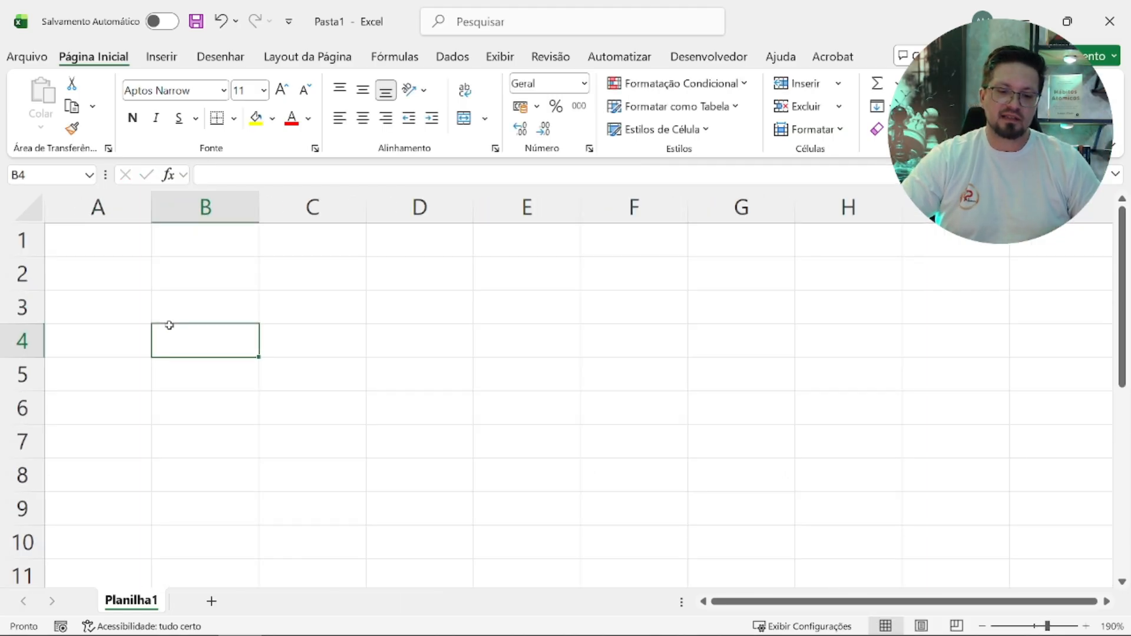
{"action": "left_click", "coordinate": [129, 248]}
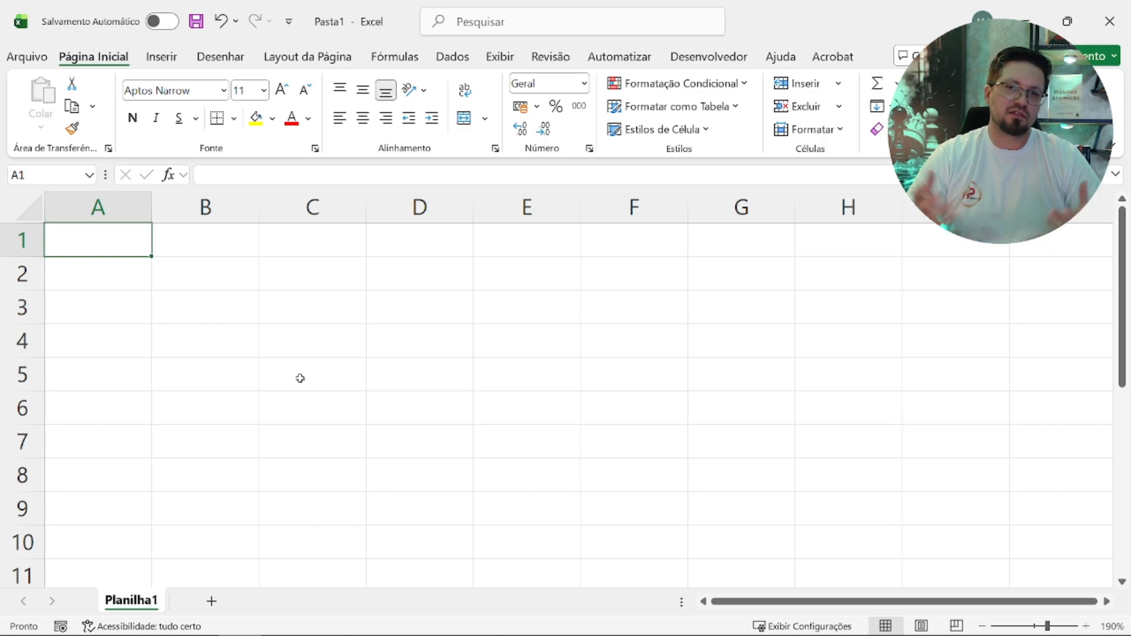
{"action": "type", "text": "T"}
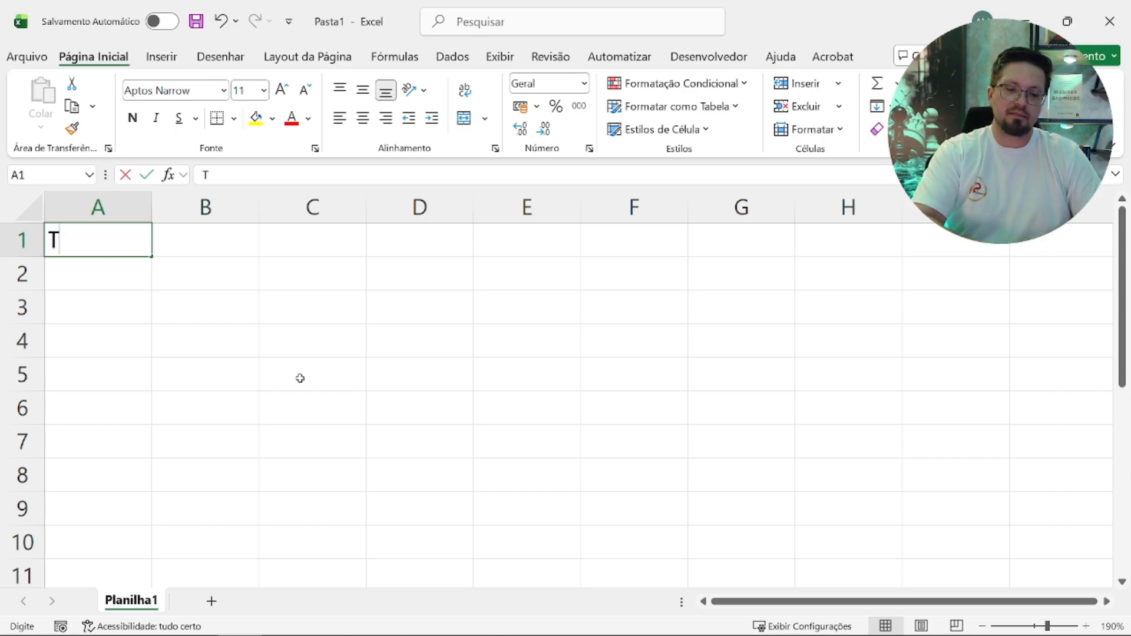
{"action": "type", "text": "ABELA DAS CONTAS"}
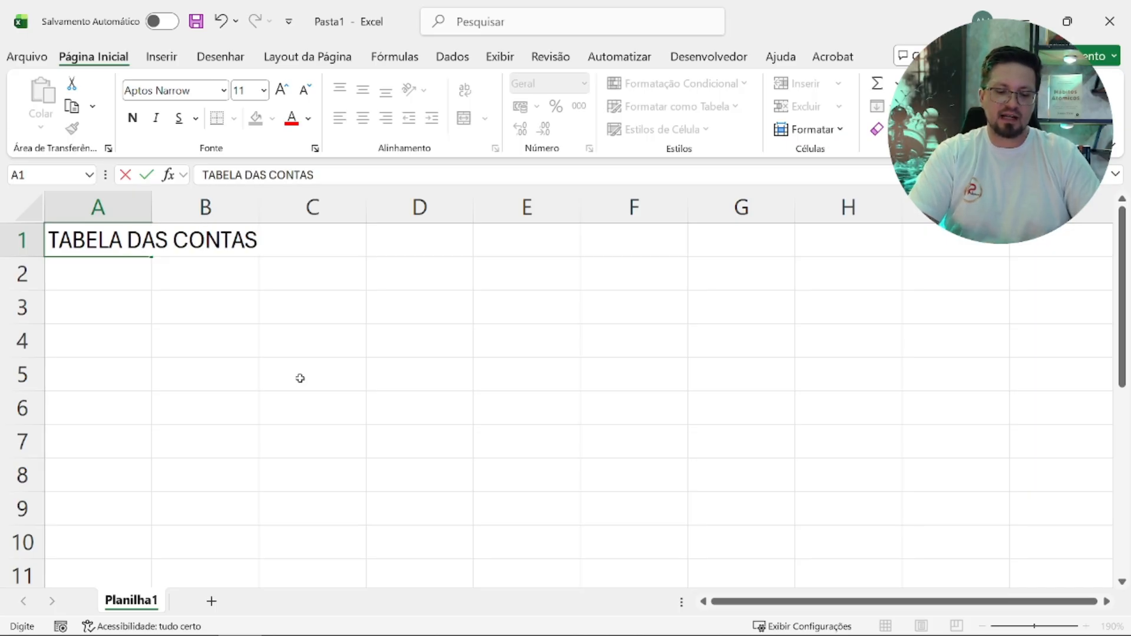
{"action": "type", "text": " DE CASA"}
{"action": "key", "text": "Return"}
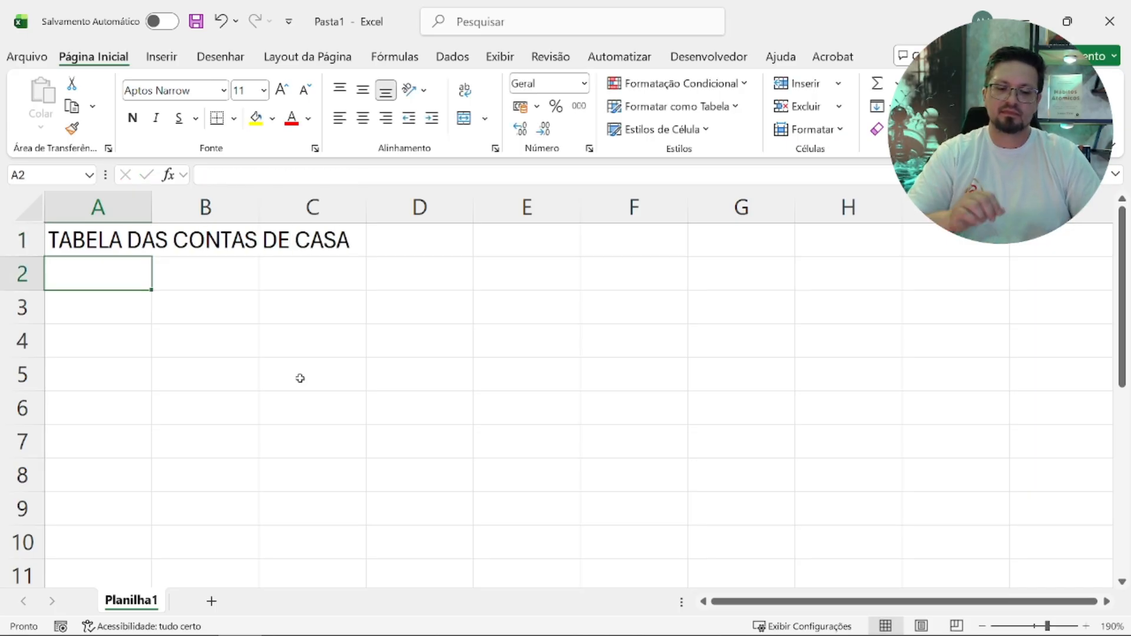
Step: List the household bills Água, Energia, Escola, Aluguel and Telefone in cells A3 to A7
{"action": "key", "text": "Return"}
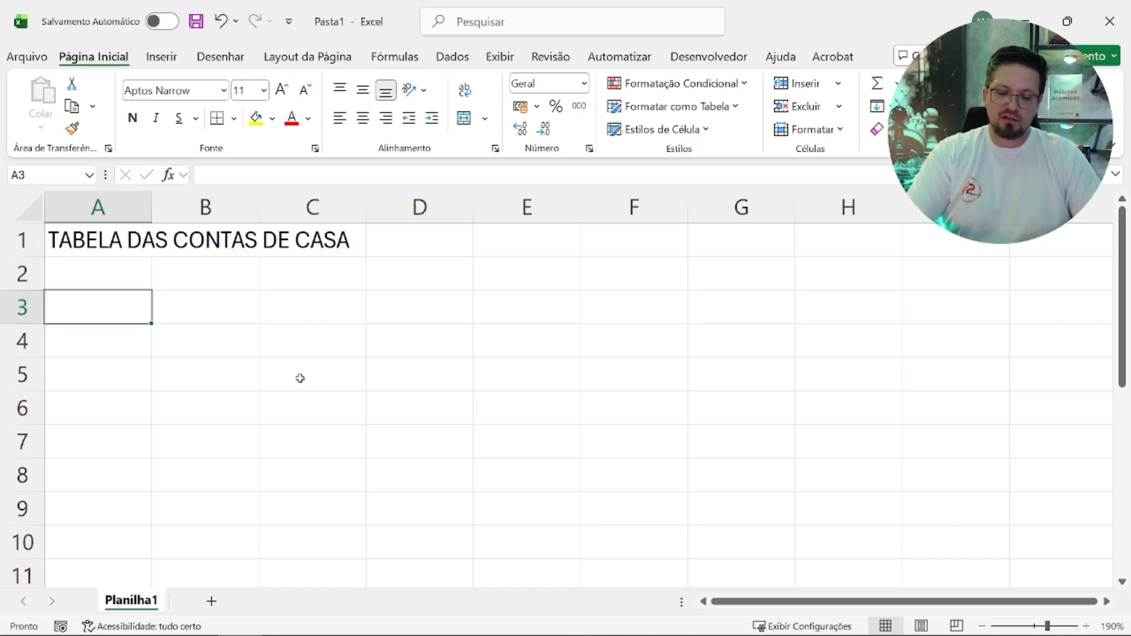
{"action": "type", "text": "Água"}
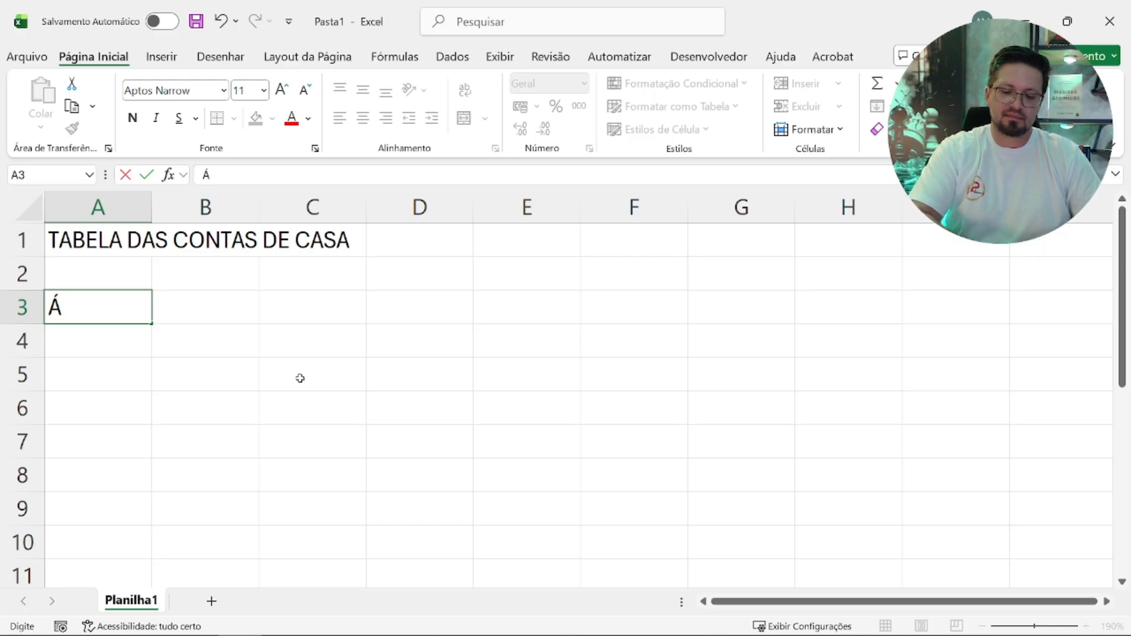
{"action": "key", "text": "Return"}
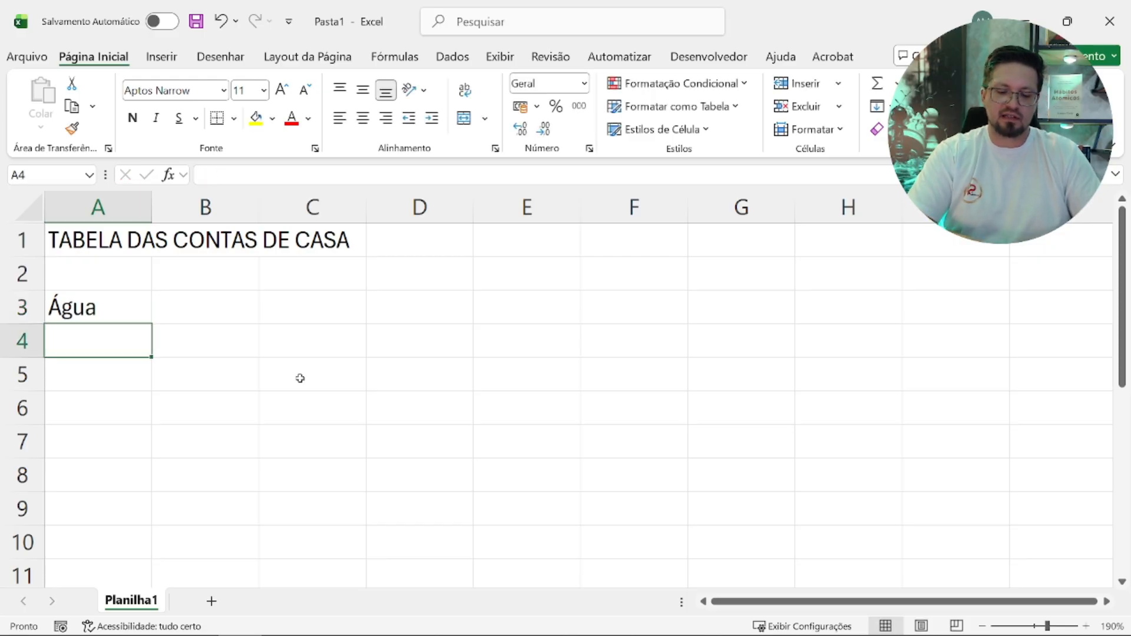
{"action": "type", "text": "Energia"}
{"action": "key", "text": "Return"}
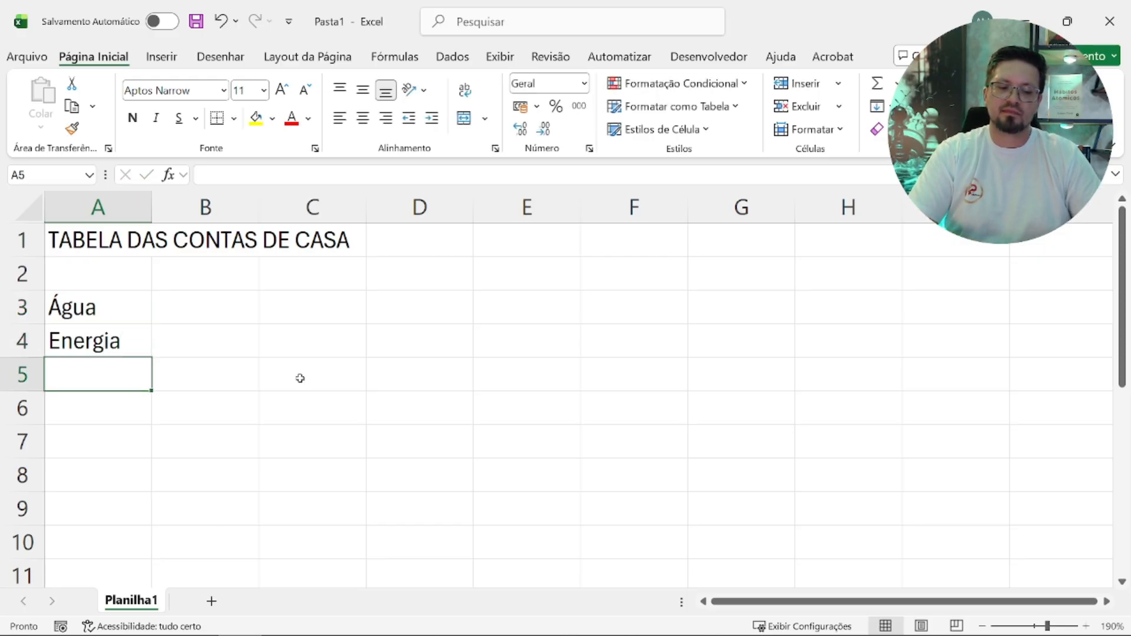
{"action": "type", "text": "Escola"}
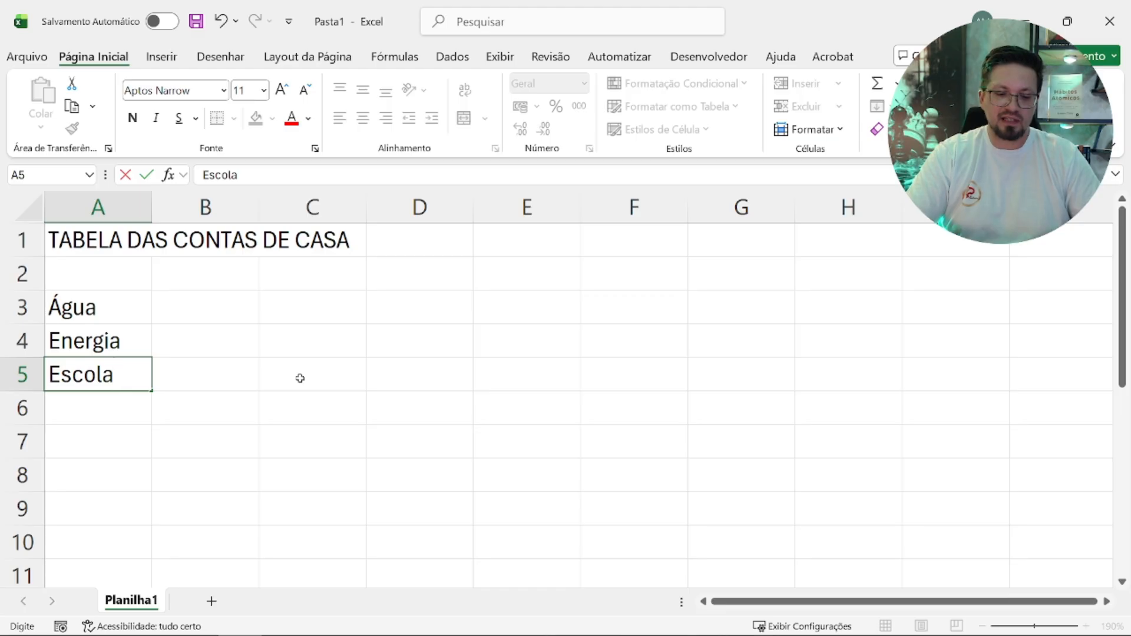
{"action": "key", "text": "Return"}
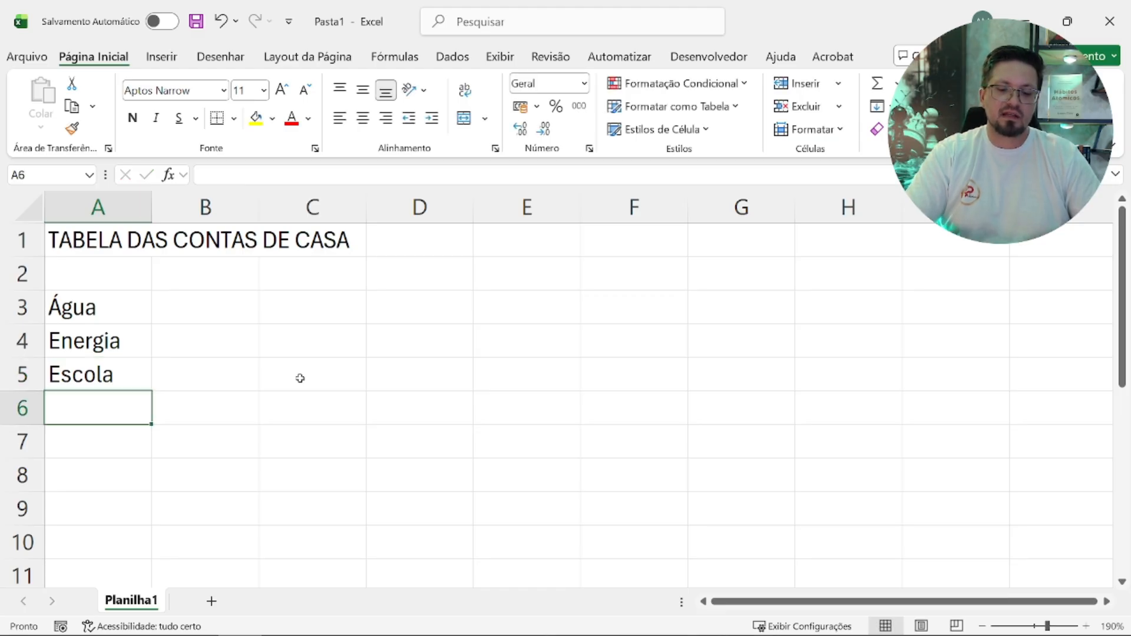
{"action": "type", "text": "Alug"}
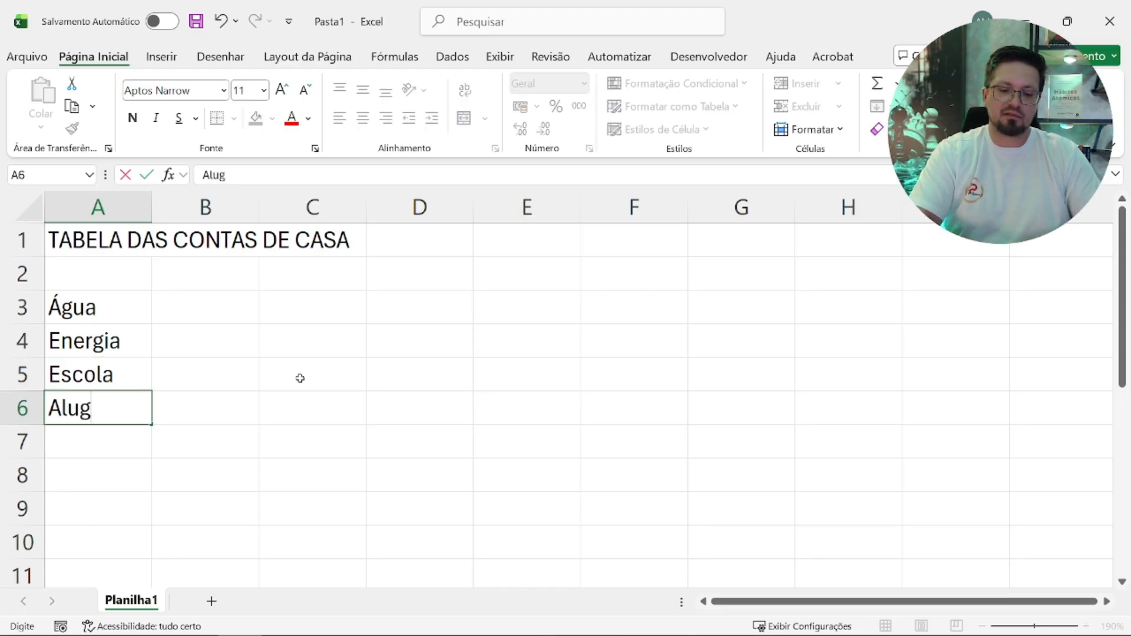
{"action": "type", "text": "uel"}
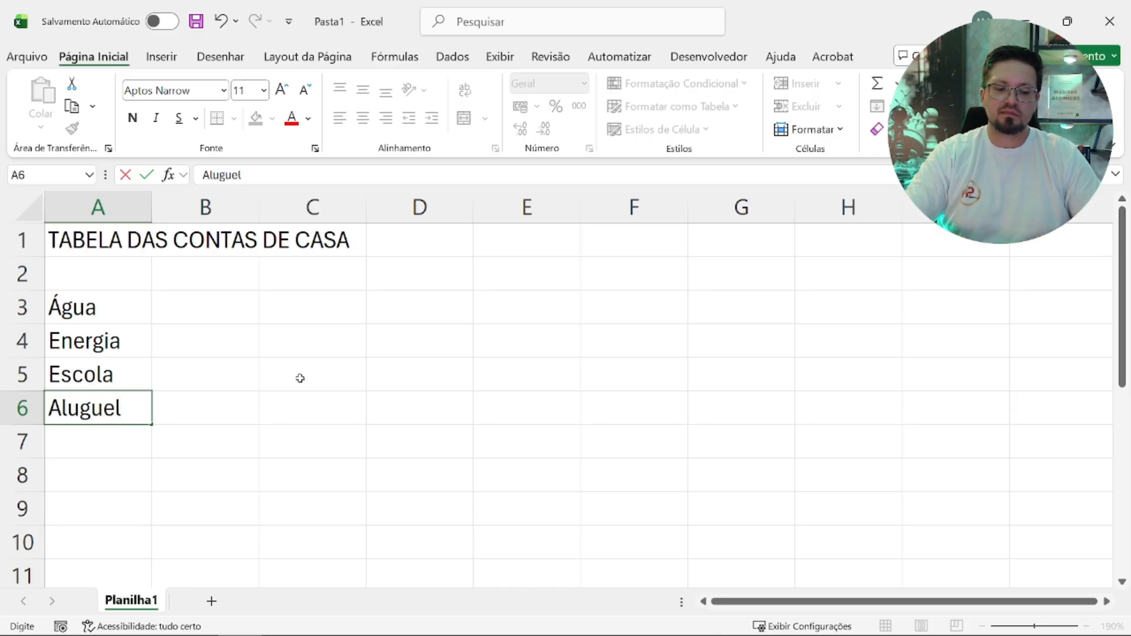
{"action": "key", "text": "Return"}
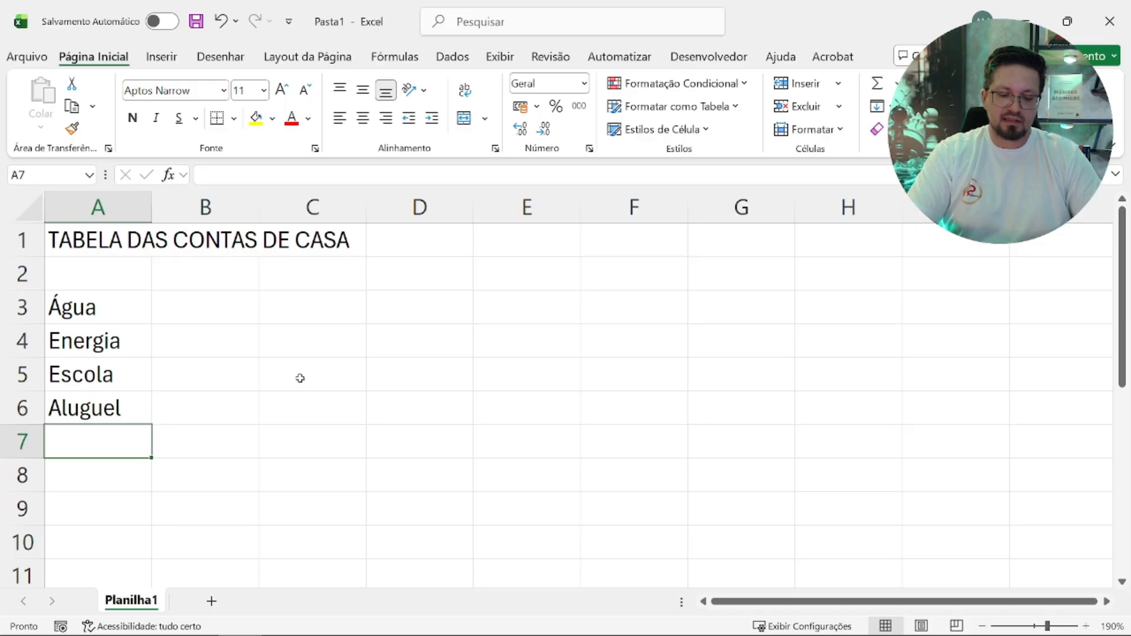
{"action": "type", "text": "Telefone"}
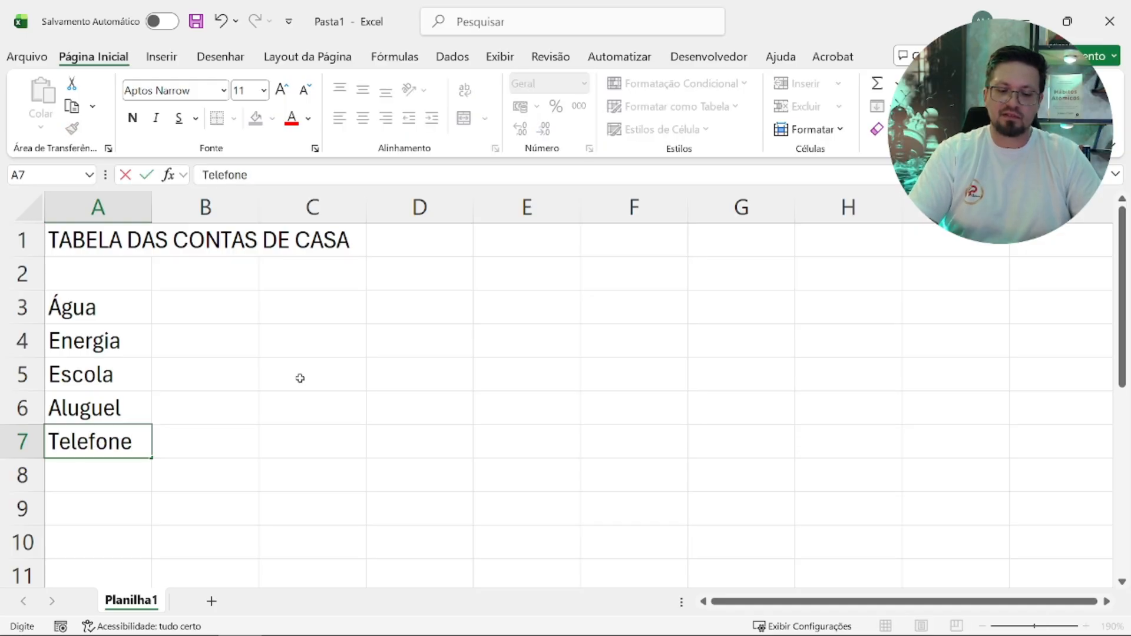
{"action": "key", "text": "Return"}
{"action": "key", "text": "Up"}
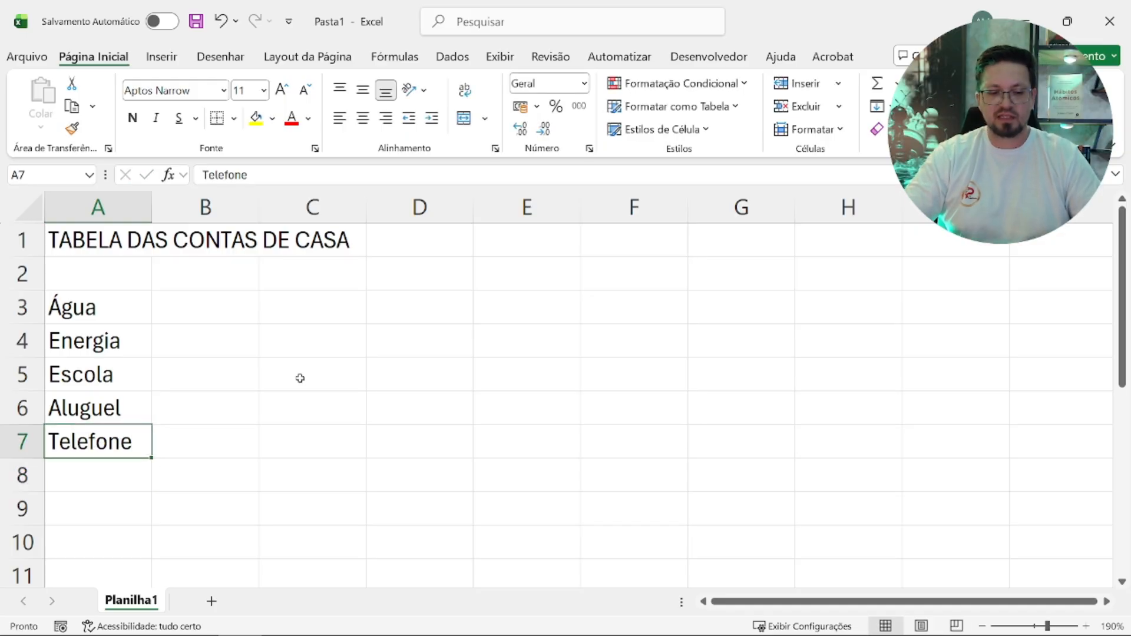
Step: Enter the column heading CONTAS in cell A2, above the list of bills
{"action": "key", "text": "Up"}
{"action": "key", "text": "Up"}
{"action": "key", "text": "Up"}
{"action": "key", "text": "Up"}
{"action": "key", "text": "Up"}
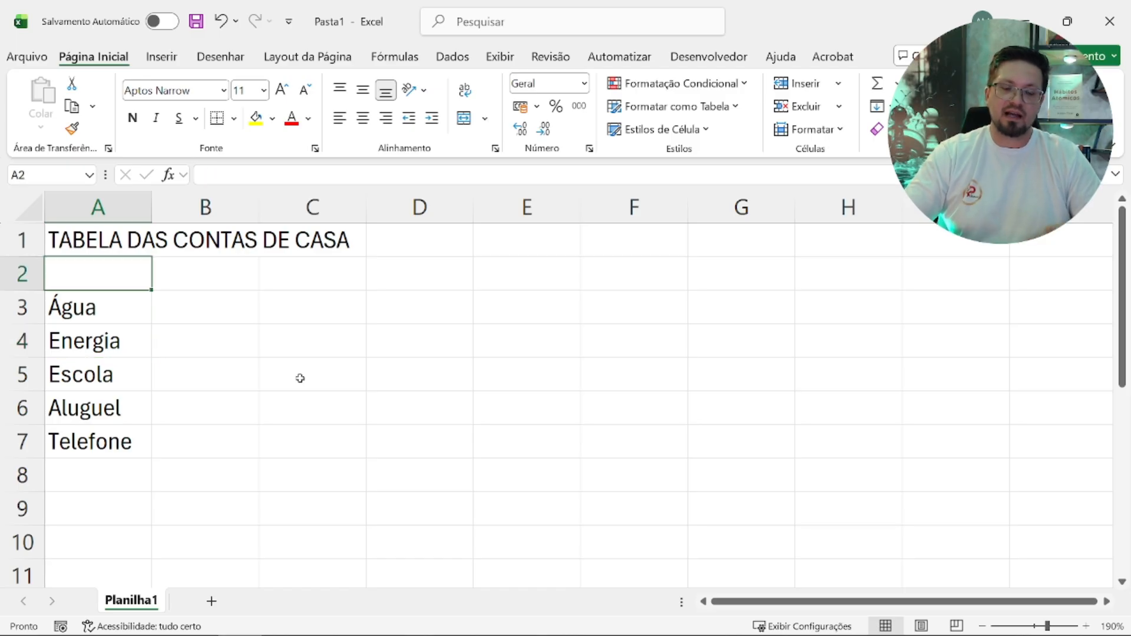
{"action": "type", "text": "Cont"}
{"action": "key", "text": "BackSpace"}
{"action": "key", "text": "BackSpace"}
{"action": "key", "text": "BackSpace"}
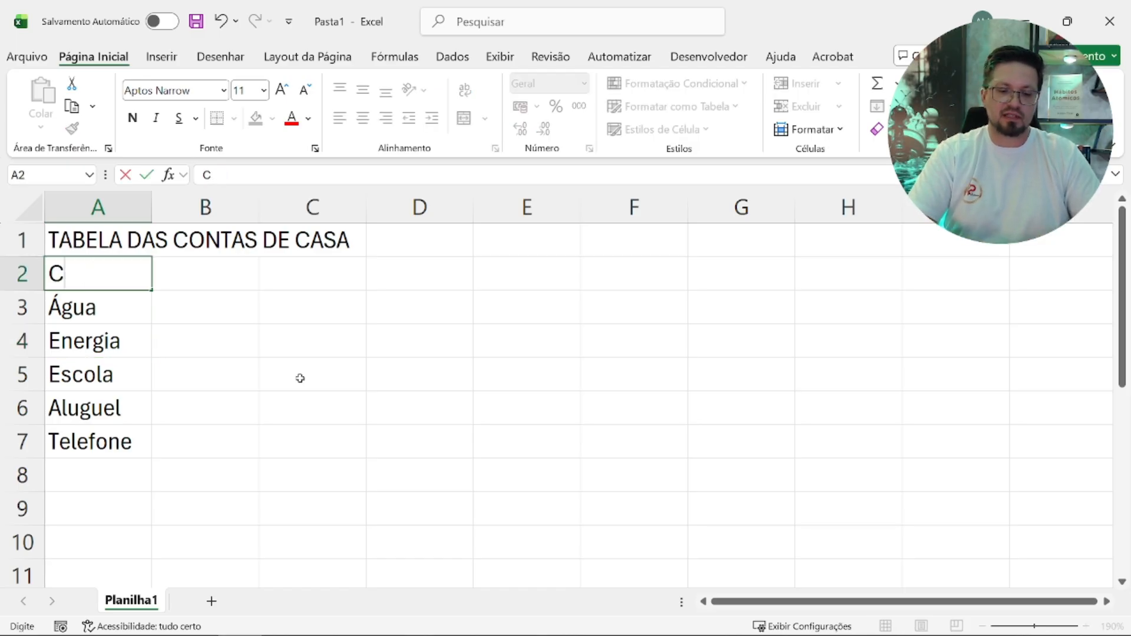
{"action": "type", "text": "ONTAS"}
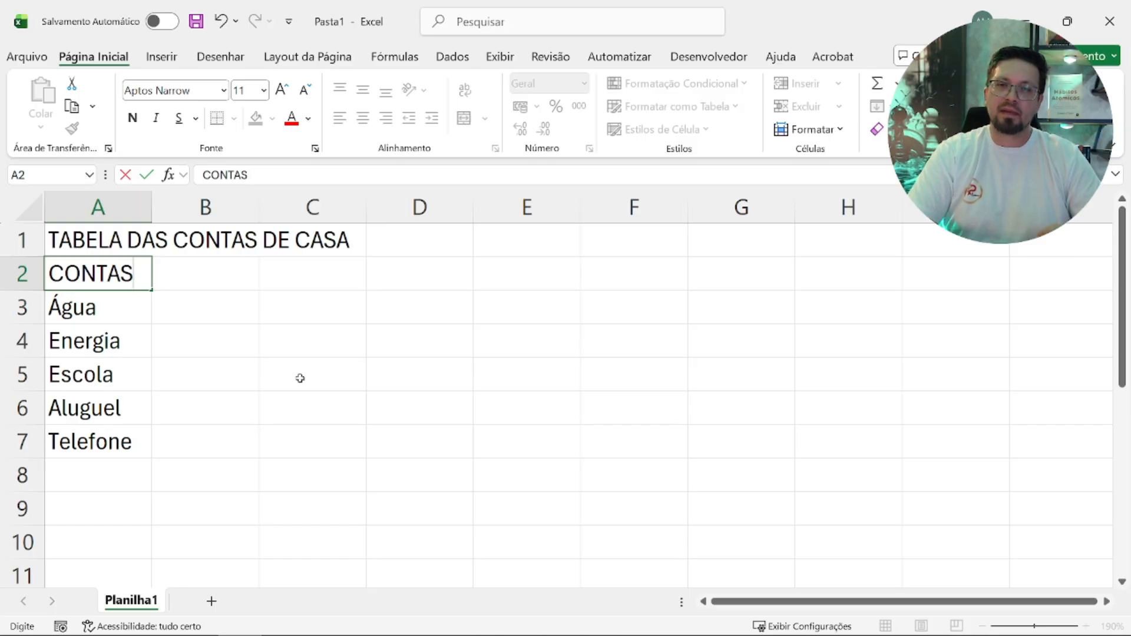
{"action": "key", "text": "Return"}
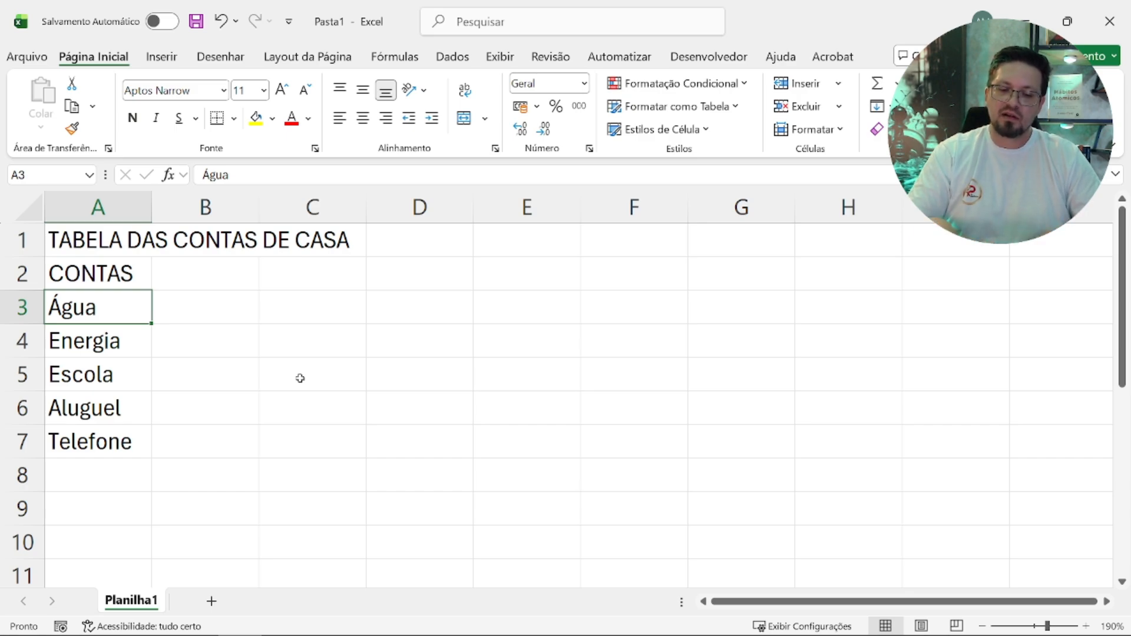
{"action": "key", "text": "Right"}
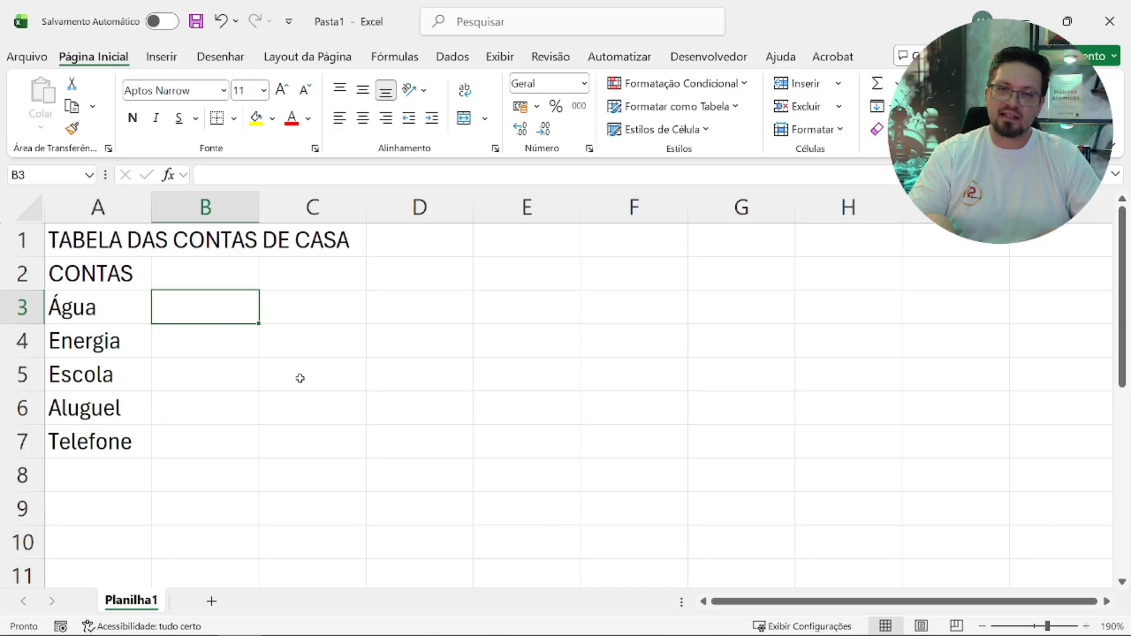
{"action": "key", "text": "Left"}
{"action": "key", "text": "Right"}
{"action": "key", "text": "Up"}
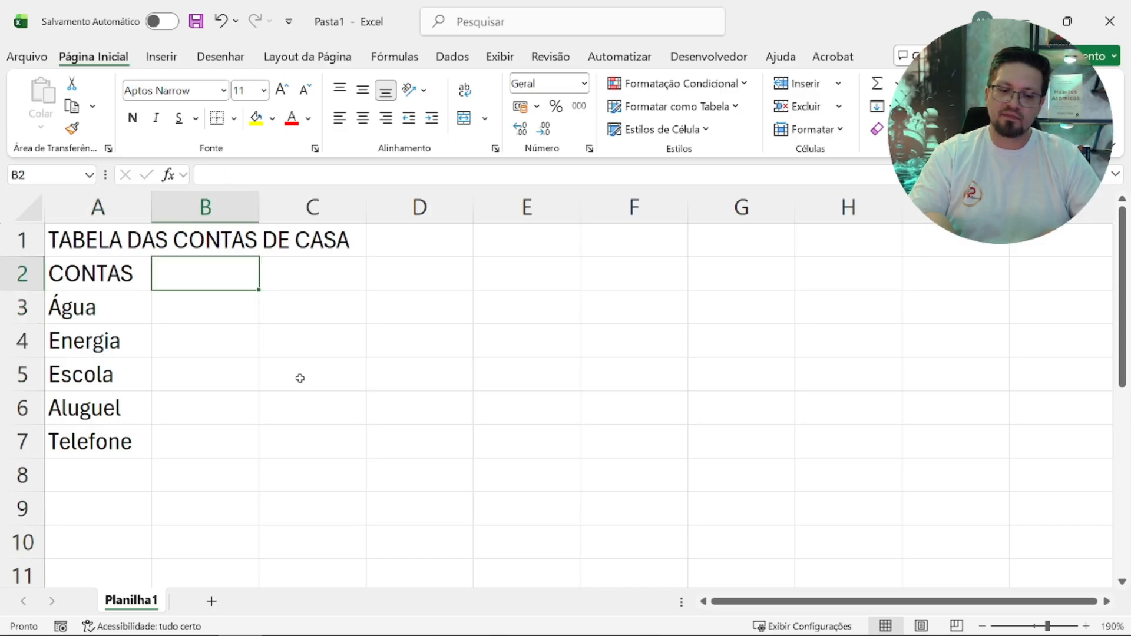
{"action": "key", "text": "Left"}
{"action": "key", "text": "Down"}
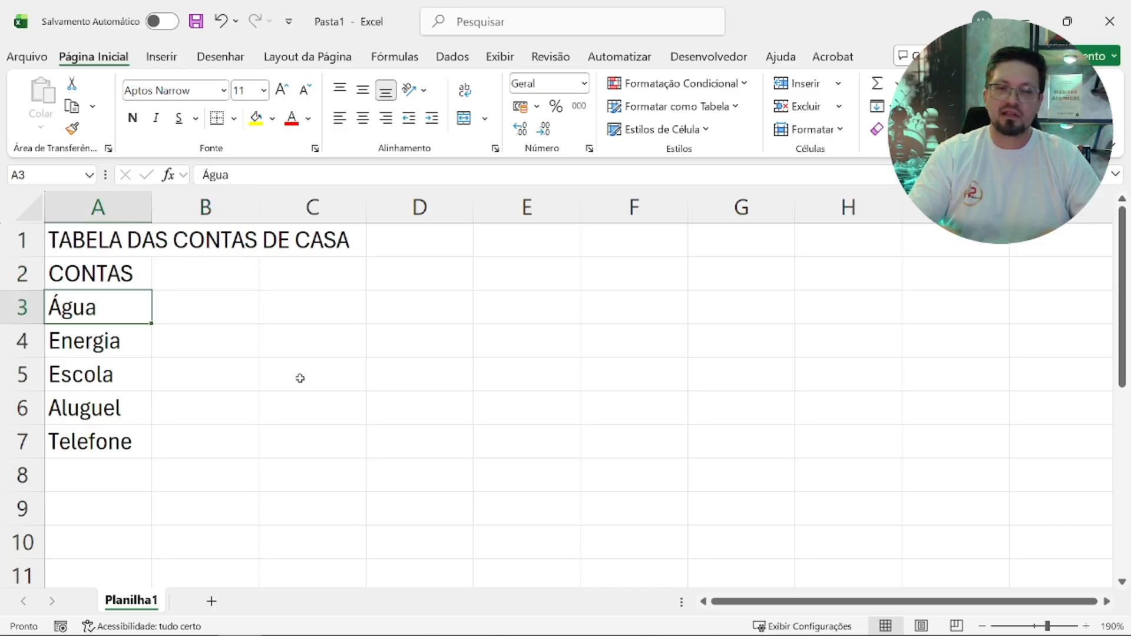
{"action": "key", "text": "Right"}
{"action": "key", "text": "Right"}
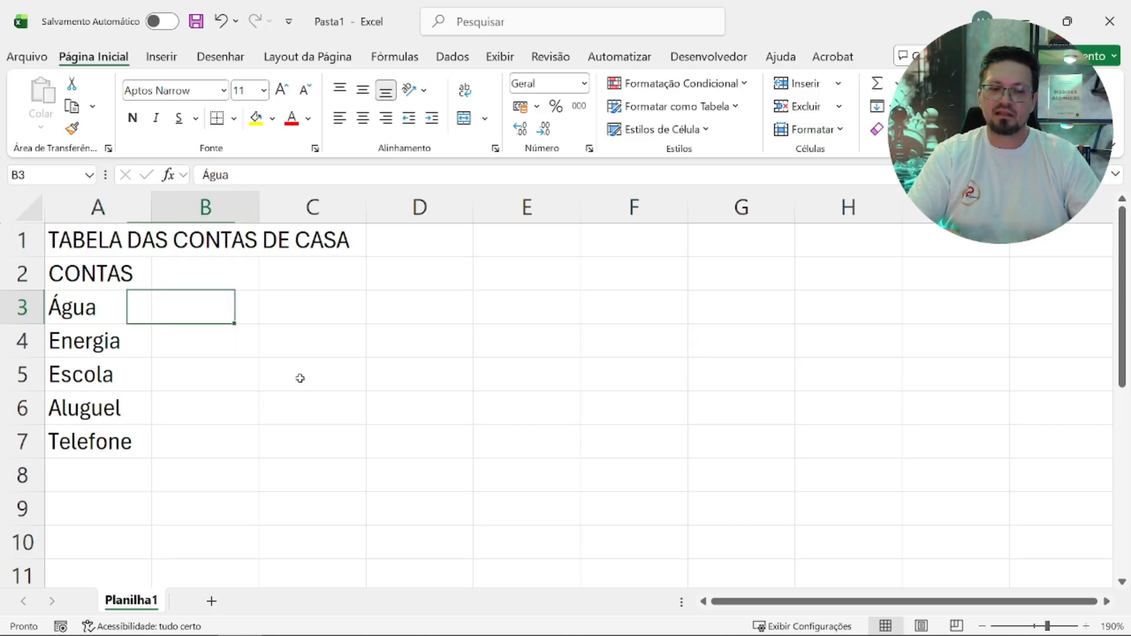
{"action": "key", "text": "Right"}
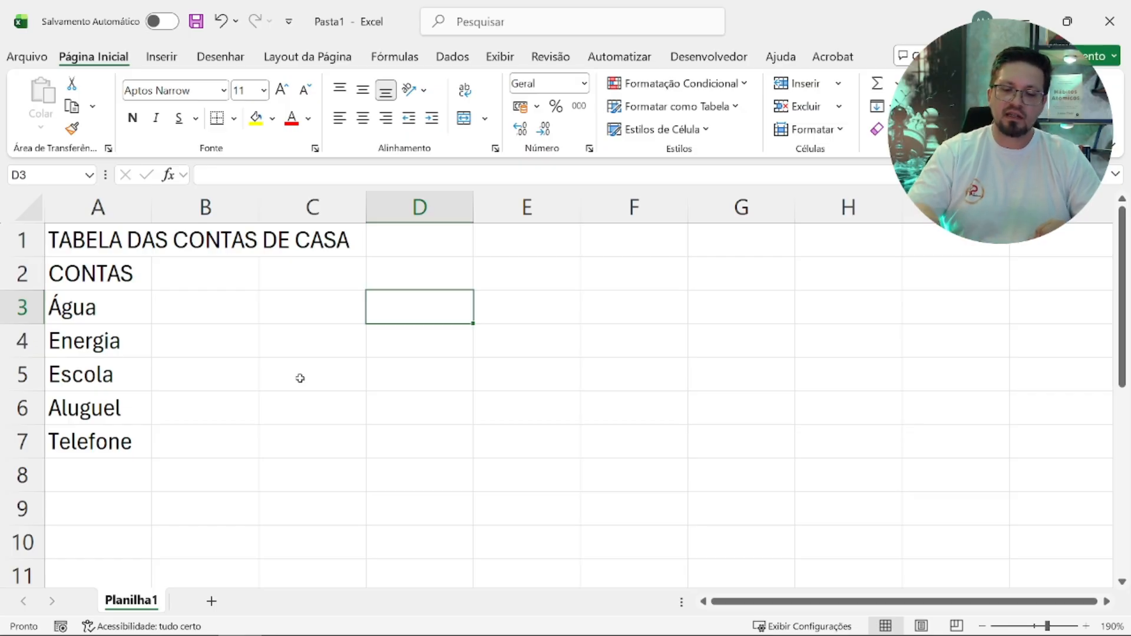
Step: Enter the column heading VALOR in cell B2, beside CONTAS
{"action": "key", "text": "Up"}
{"action": "key", "text": "Left"}
{"action": "key", "text": "Left"}
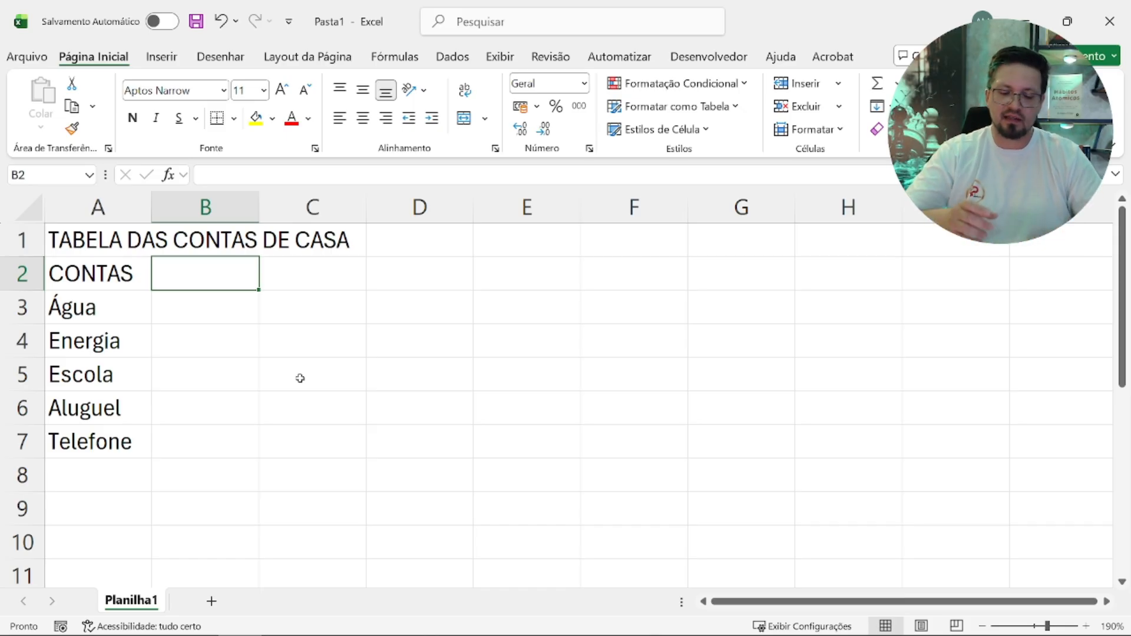
{"action": "type", "text": "VALOR"}
{"action": "key", "text": "Return"}
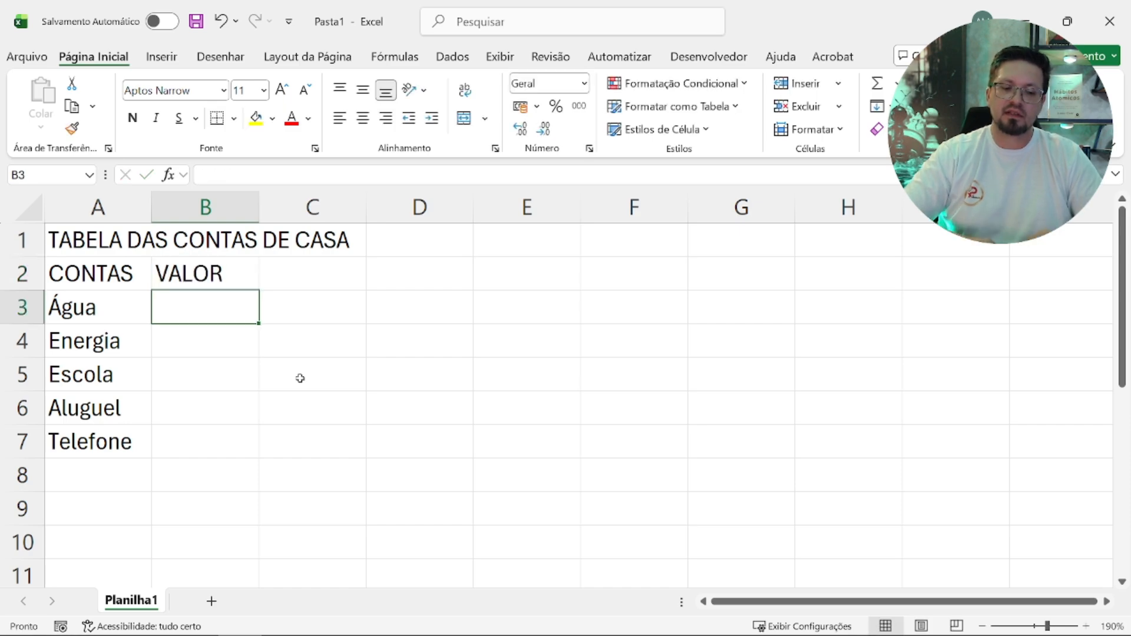
Step: Fill in the bill amounts 160, 220, 700, 1200 and 110 in cells B3 to B7
{"action": "type", "text": "160"}
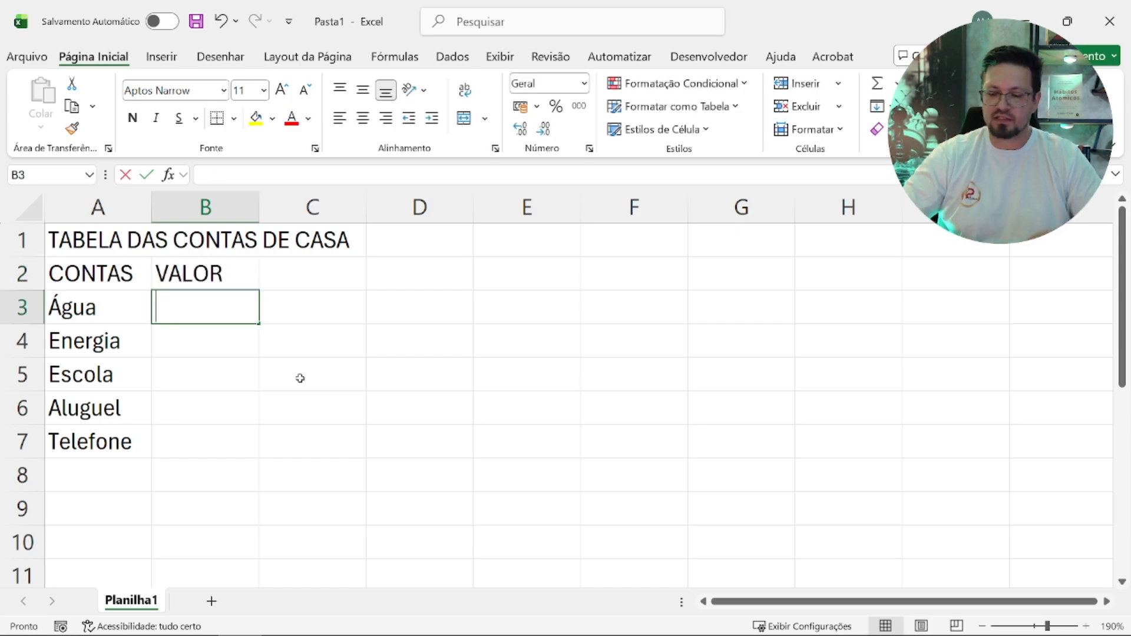
{"action": "key", "text": "Return"}
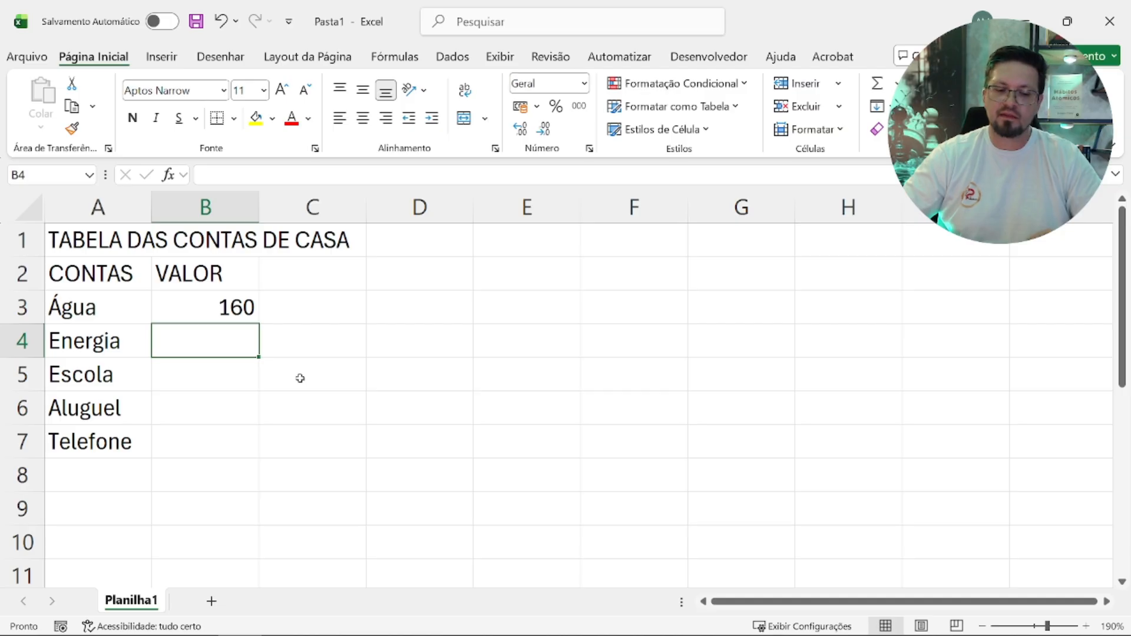
{"action": "type", "text": "220"}
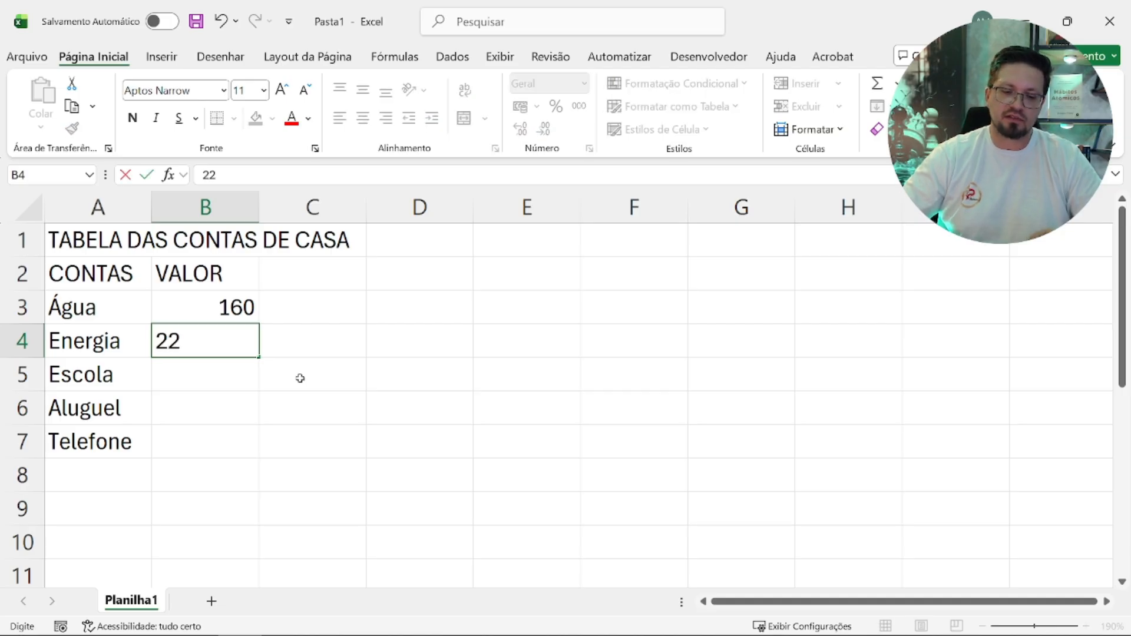
{"action": "key", "text": "Return"}
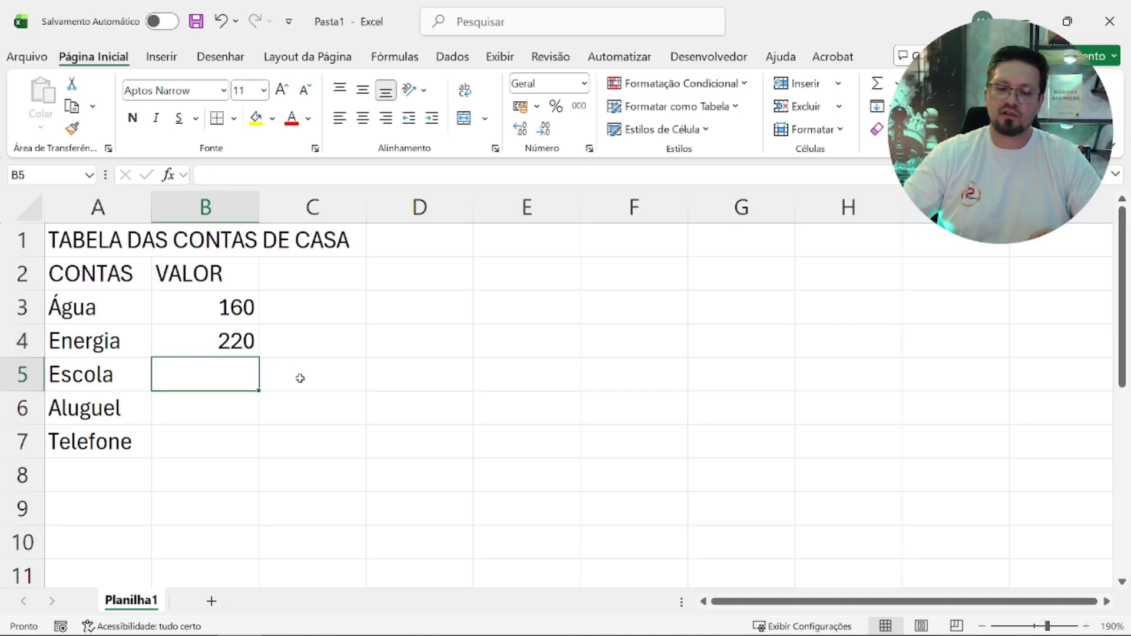
{"action": "type", "text": "700"}
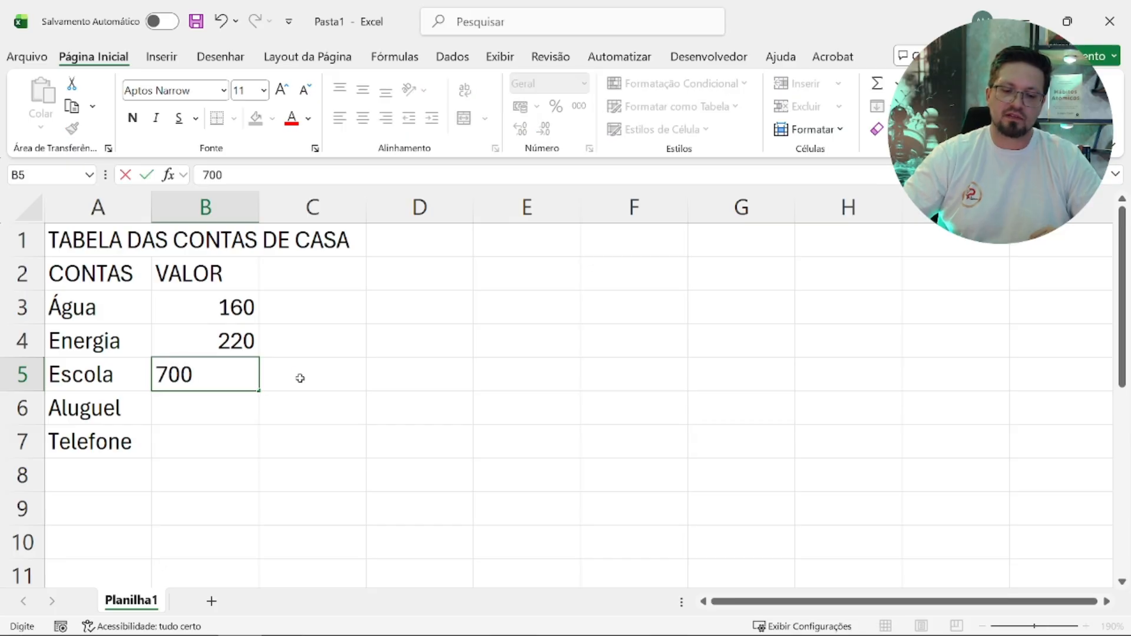
{"action": "key", "text": "Return"}
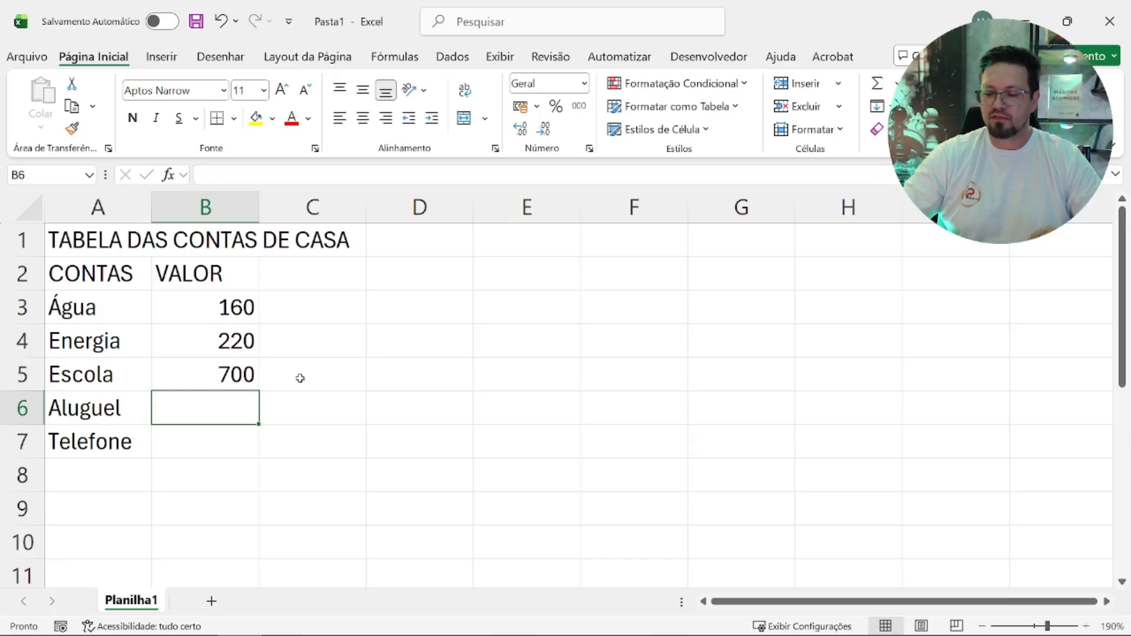
{"action": "type", "text": "1200"}
{"action": "key", "text": "Return"}
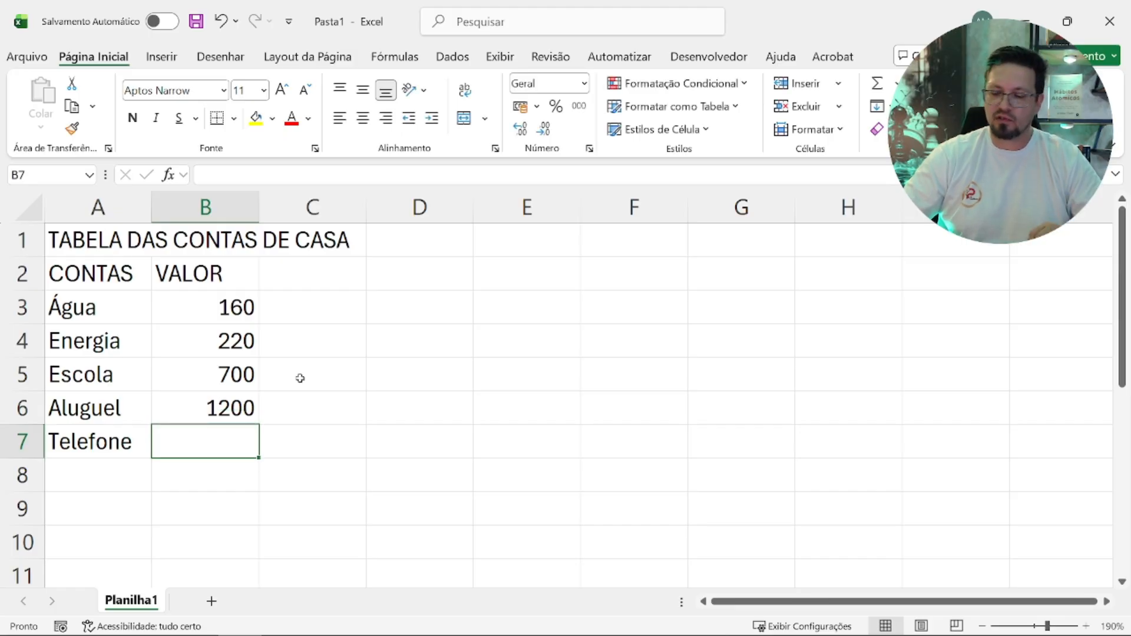
{"action": "type", "text": "110"}
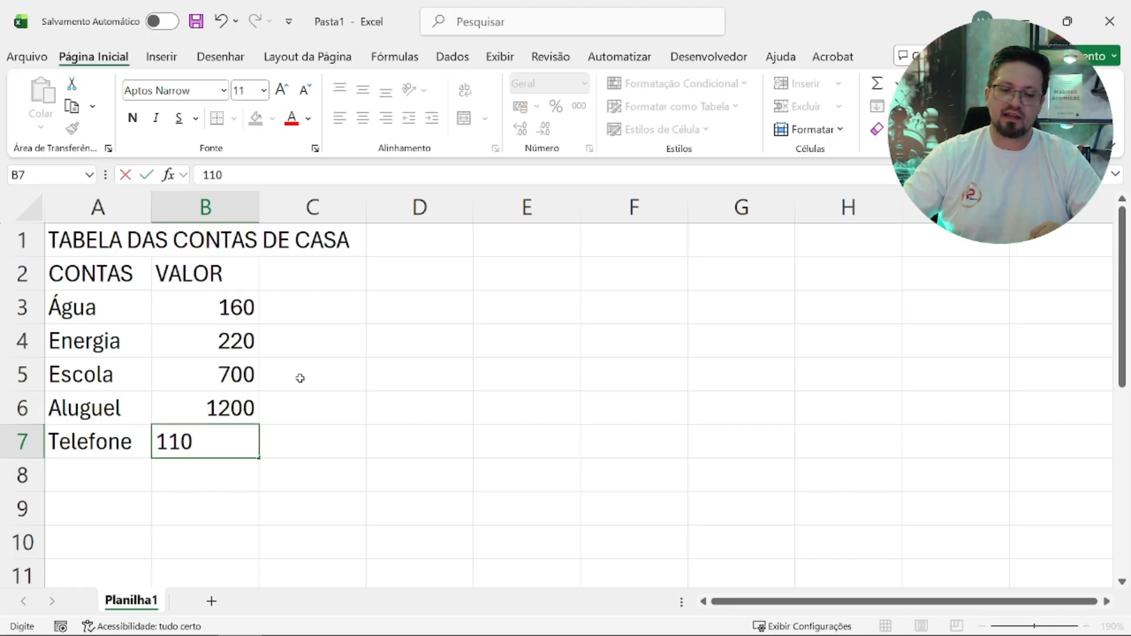
{"action": "key", "text": "Return"}
Step: Enter the column heading VENCIMENTO in cell C2, beside VALOR
{"action": "key", "text": "Up"}
{"action": "key", "text": "Up"}
{"action": "key", "text": "Up"}
{"action": "key", "text": "Up"}
{"action": "key", "text": "Up"}
{"action": "key", "text": "Up"}
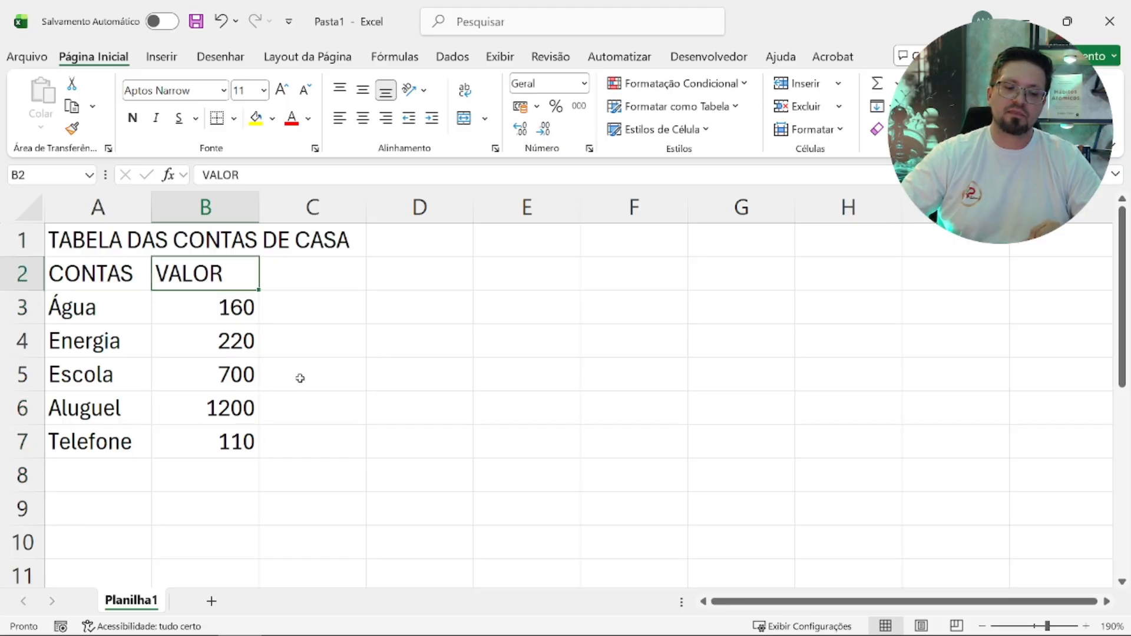
{"action": "key", "text": "Right"}
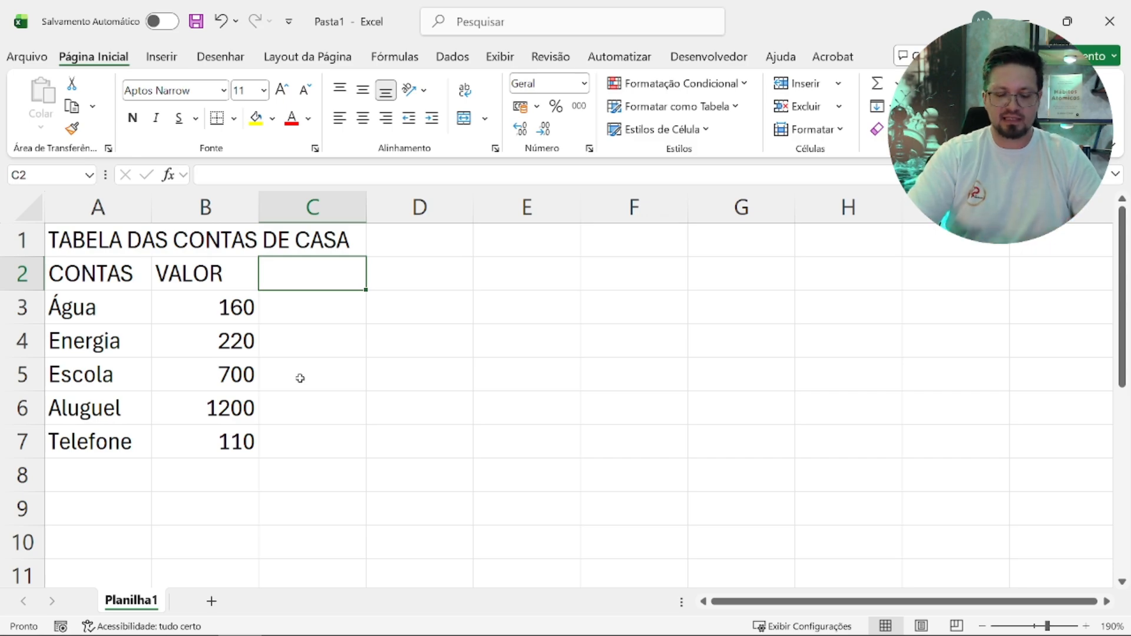
{"action": "type", "text": "VENCIMENTO"}
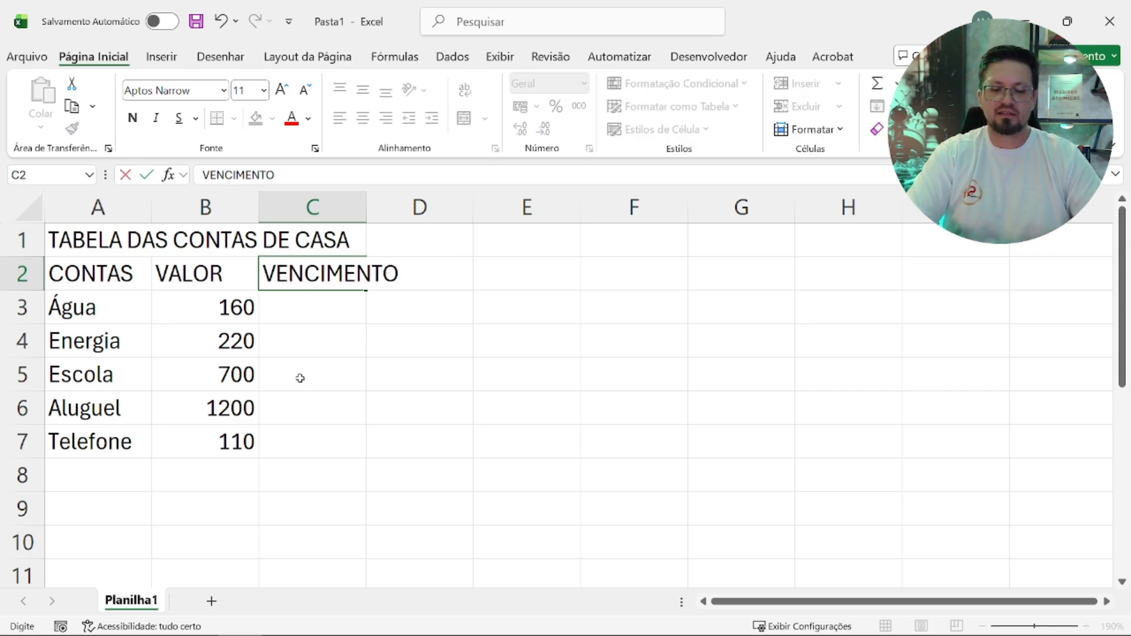
{"action": "key", "text": "Return"}
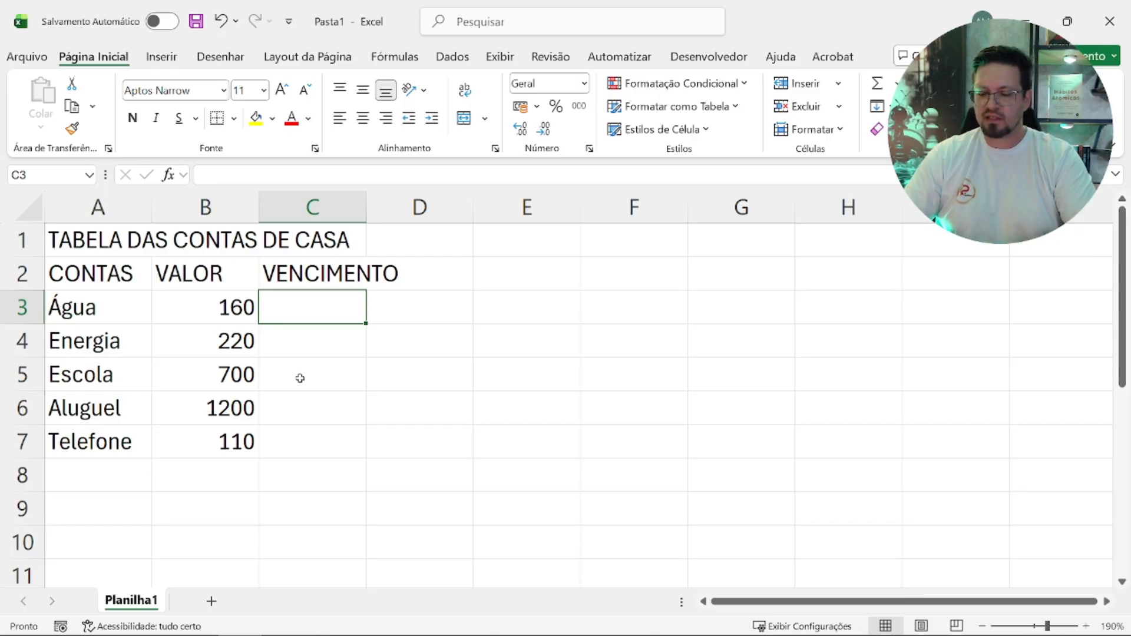
Step: Enter the due date 05/03/2026 for both Água and Energia in cells C3 and C4
{"action": "type", "text": "05/03/"}
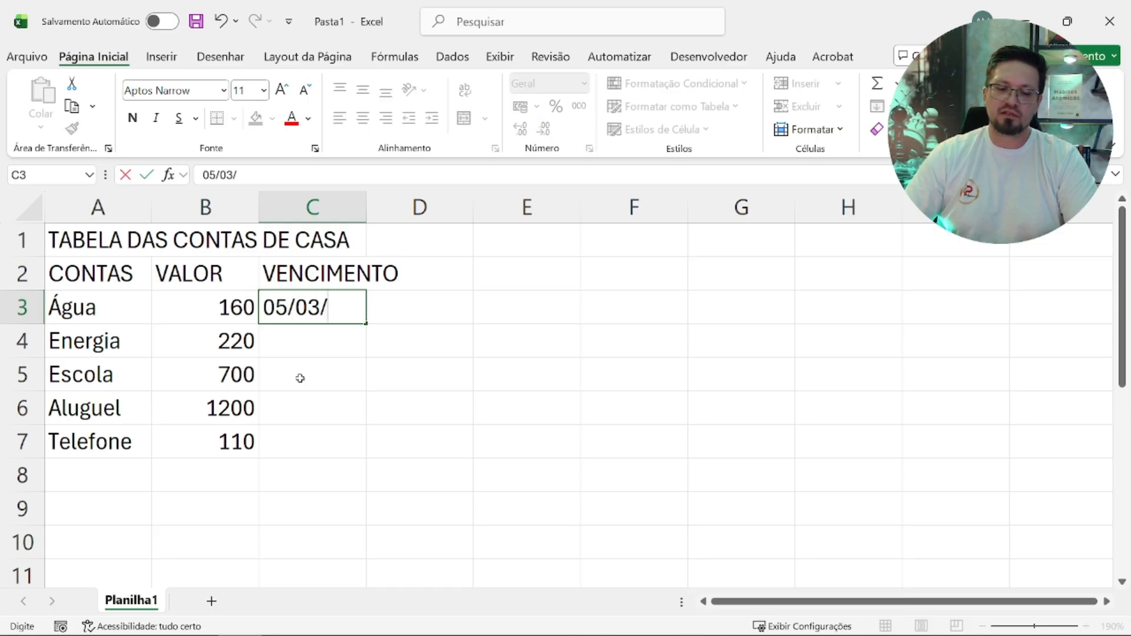
{"action": "type", "text": "2026"}
{"action": "key", "text": "Return"}
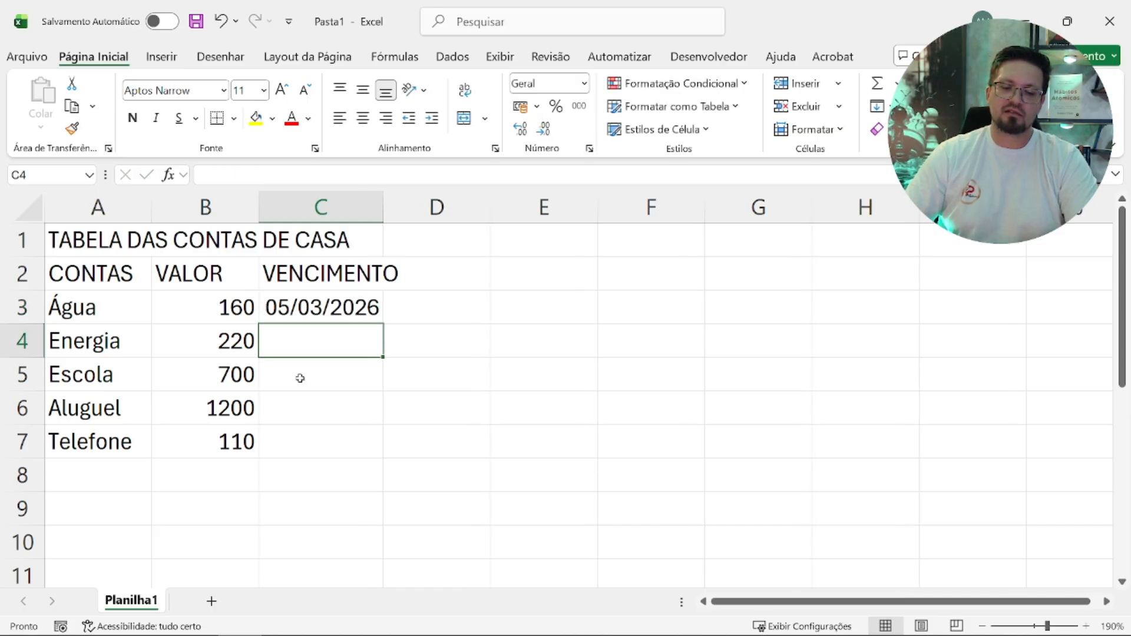
{"action": "type", "text": "0"}
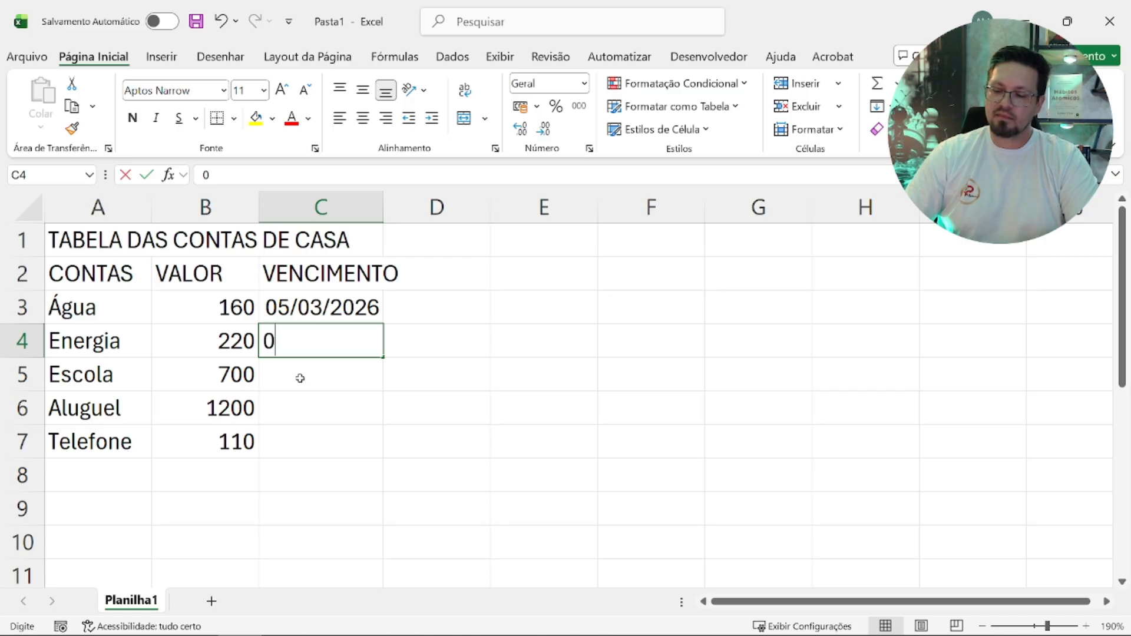
{"action": "type", "text": "5/03/2"}
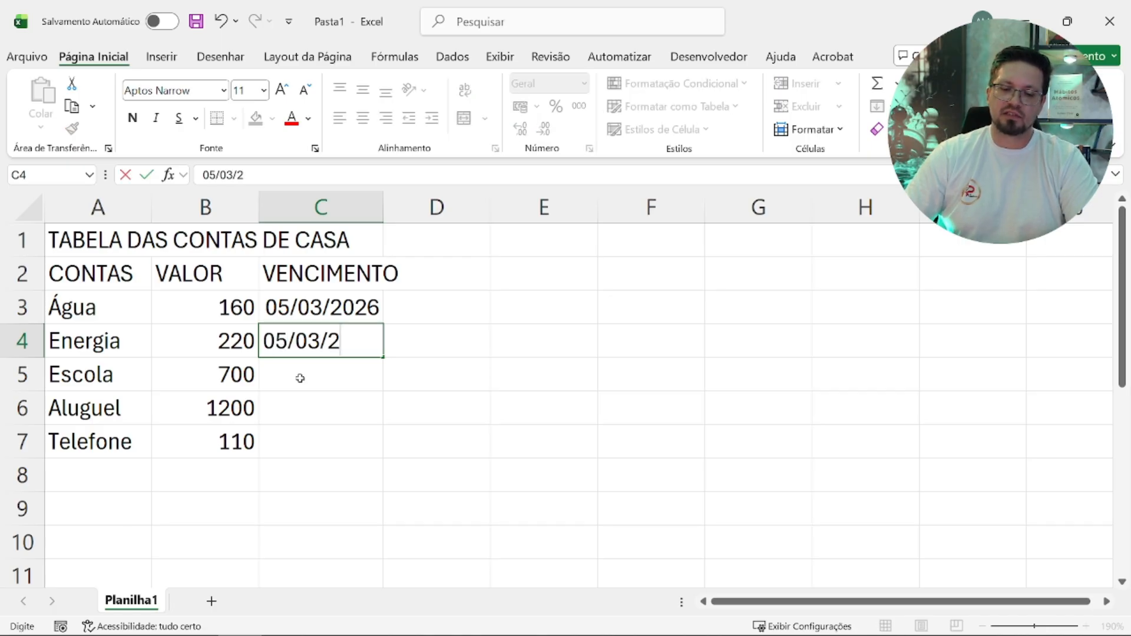
{"action": "type", "text": "026"}
{"action": "key", "text": "Return"}
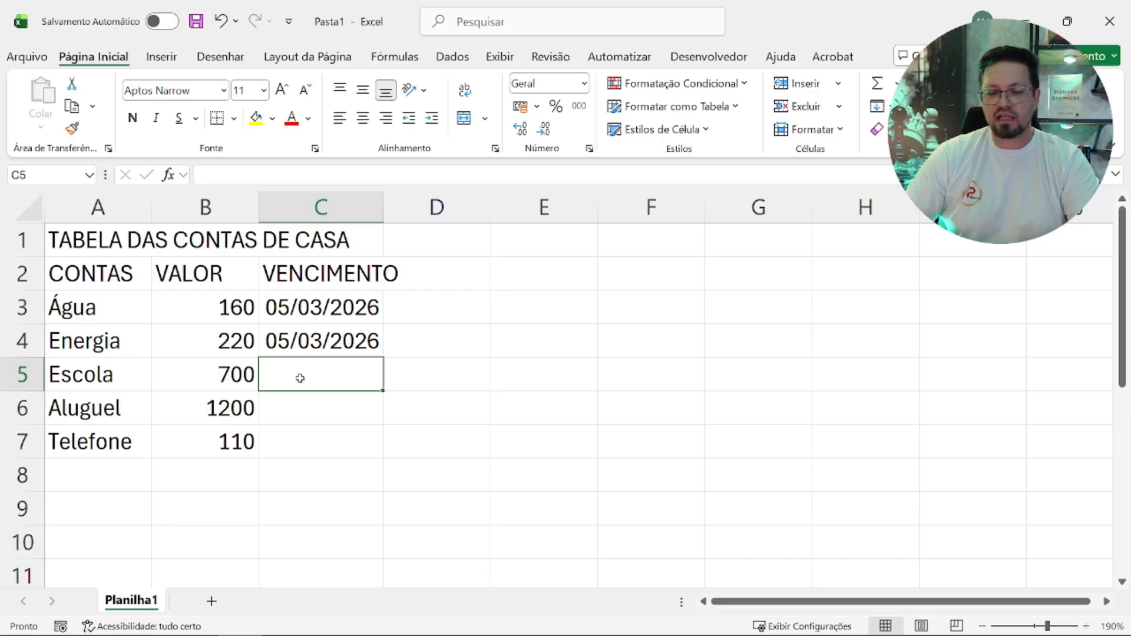
Step: Enter the due dates 10/03/2026, 01/03/2026 and 12/03/2026 for Escola, Aluguel and Telefone in cells C5 to C7
{"action": "type", "text": "10/03"}
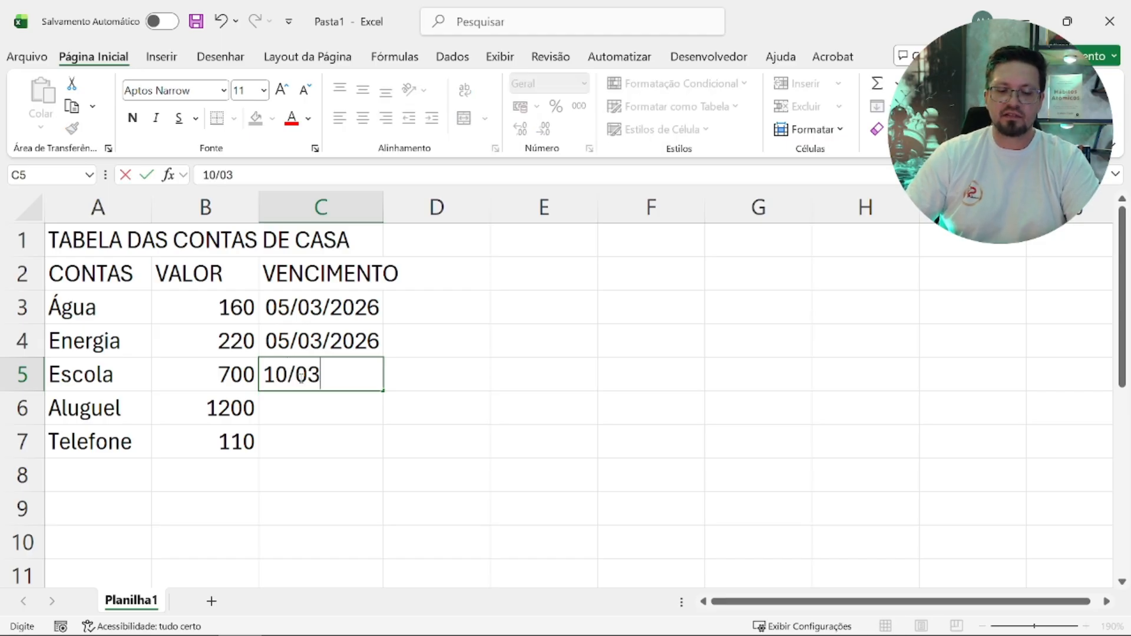
{"action": "type", "text": "/2026"}
{"action": "key", "text": "Return"}
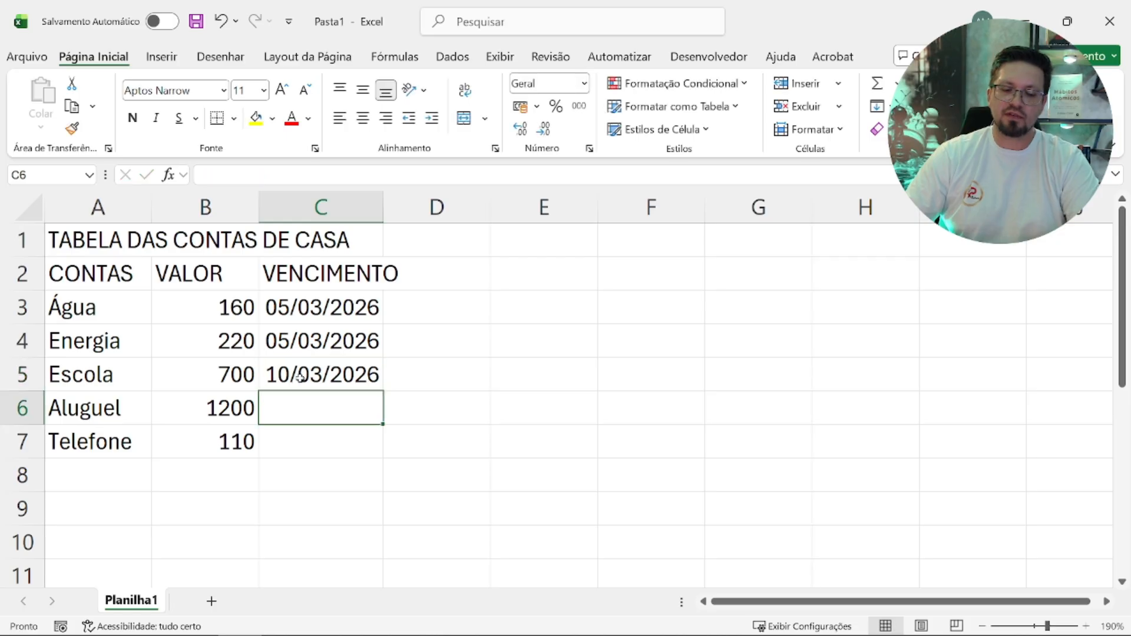
{"action": "type", "text": "0"}
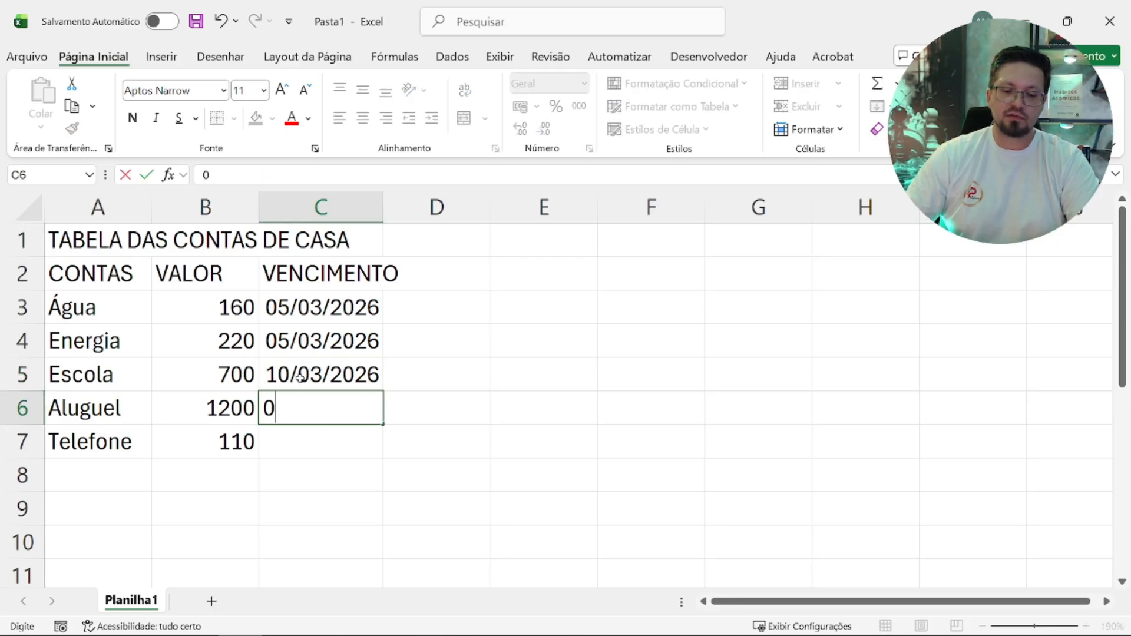
{"action": "type", "text": "1/03/"}
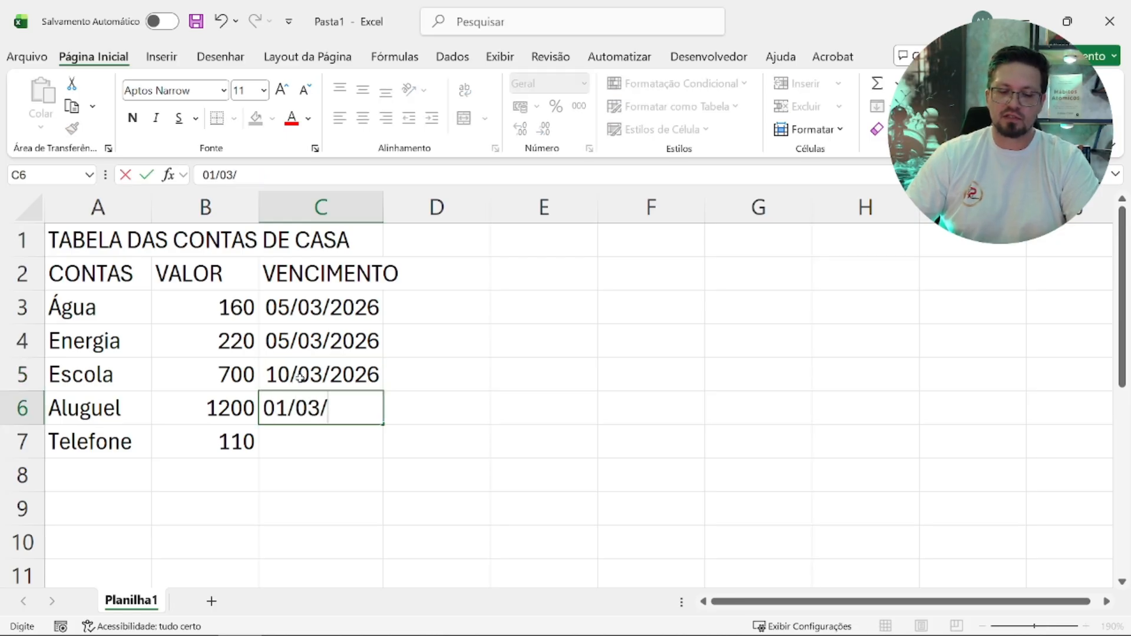
{"action": "type", "text": "2026"}
{"action": "key", "text": "Return"}
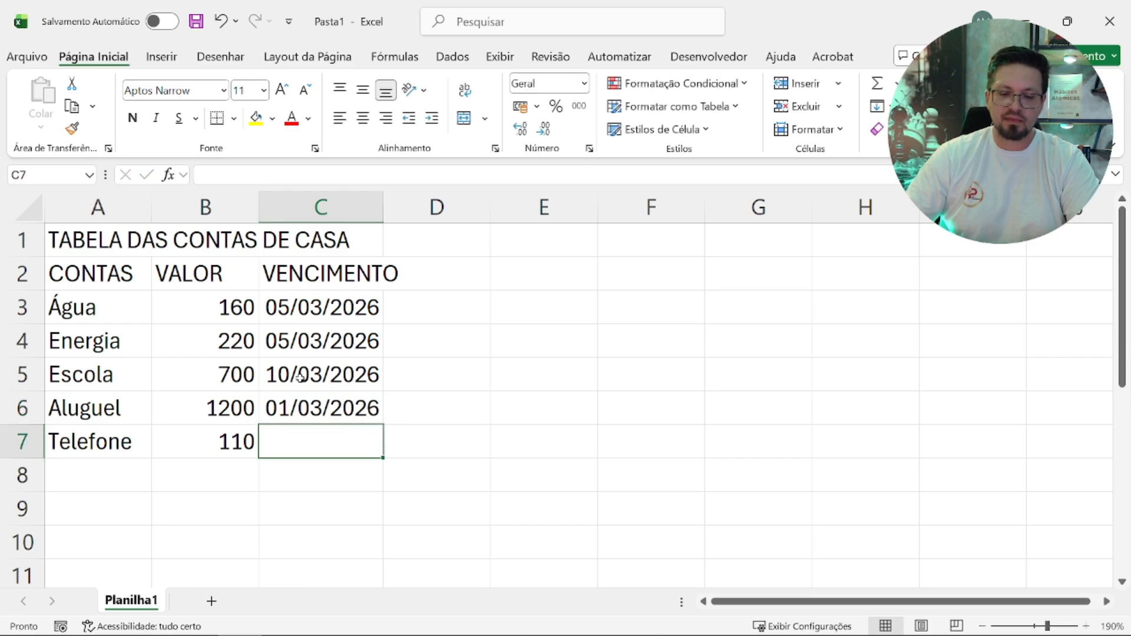
{"action": "type", "text": "12"}
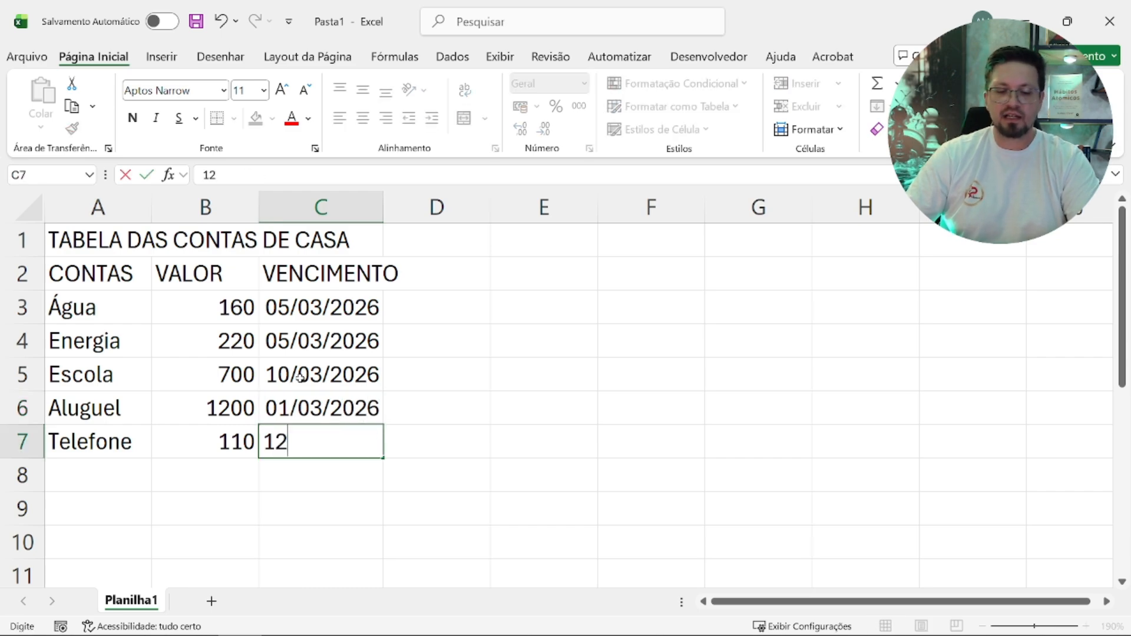
{"action": "type", "text": "/03/"}
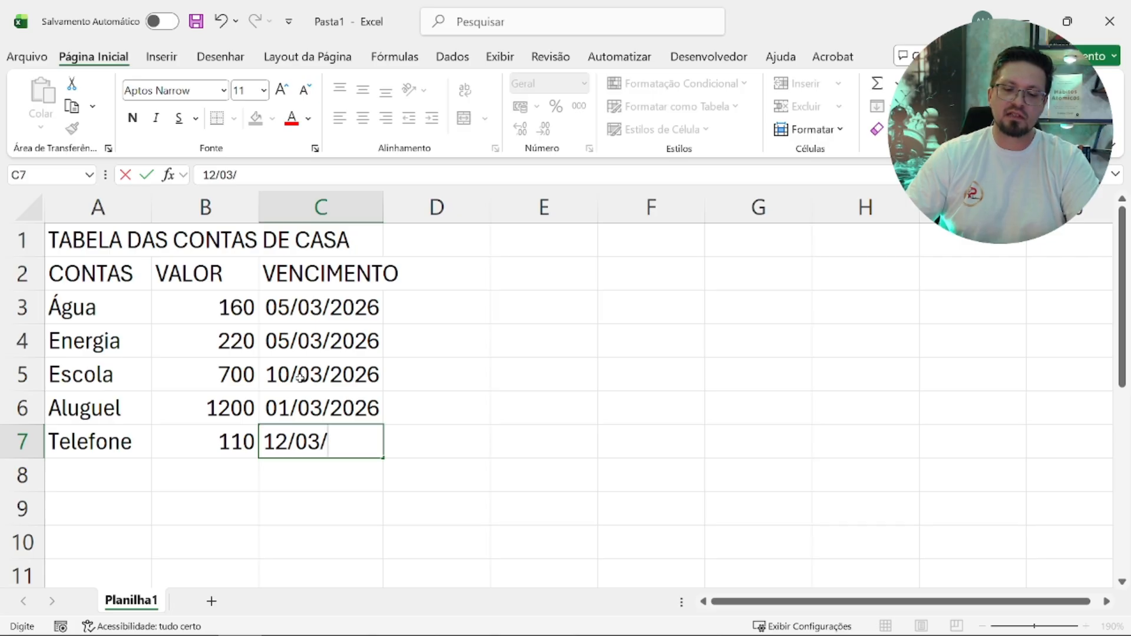
{"action": "type", "text": "2026"}
{"action": "key", "text": "Return"}
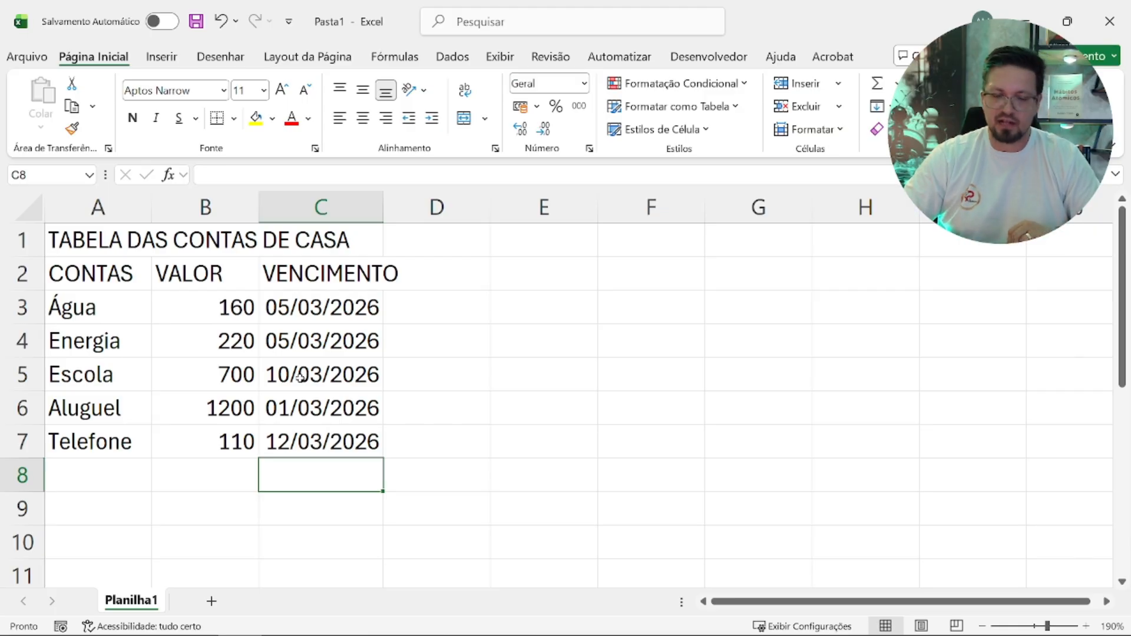
Step: Examine the finished bills table, going through the amounts in the VALOR column from B3 to B7
{"action": "key", "text": "Up"}
{"action": "key", "text": "Up"}
{"action": "key", "text": "Up"}
{"action": "key", "text": "Up"}
{"action": "key", "text": "Up"}
{"action": "key", "text": "Up"}
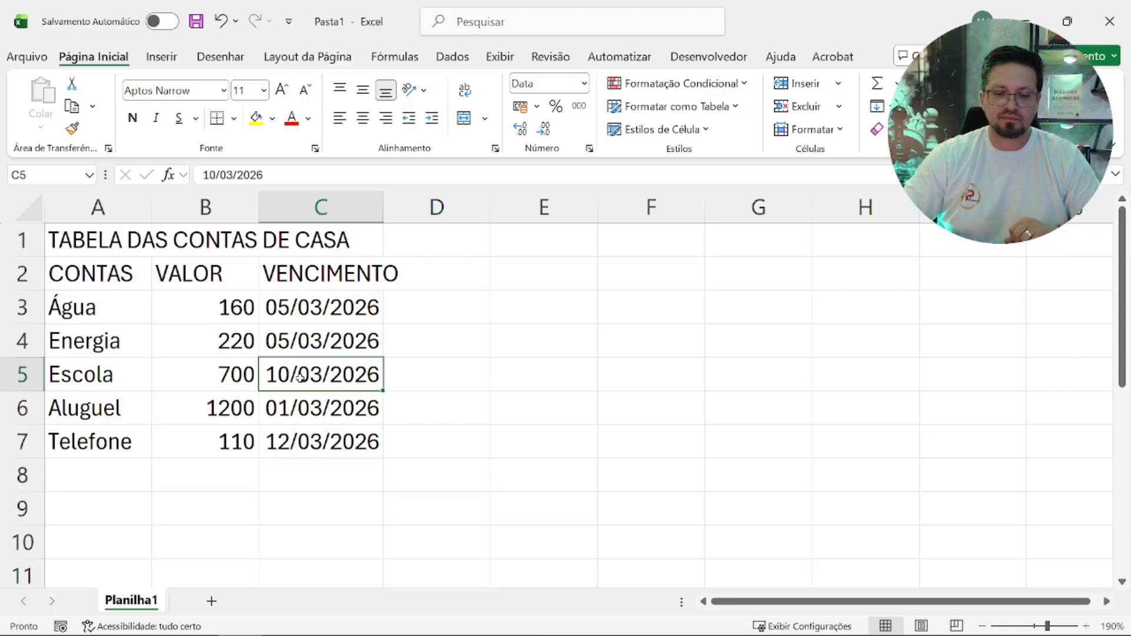
{"action": "key", "text": "Left"}
{"action": "key", "text": "Left"}
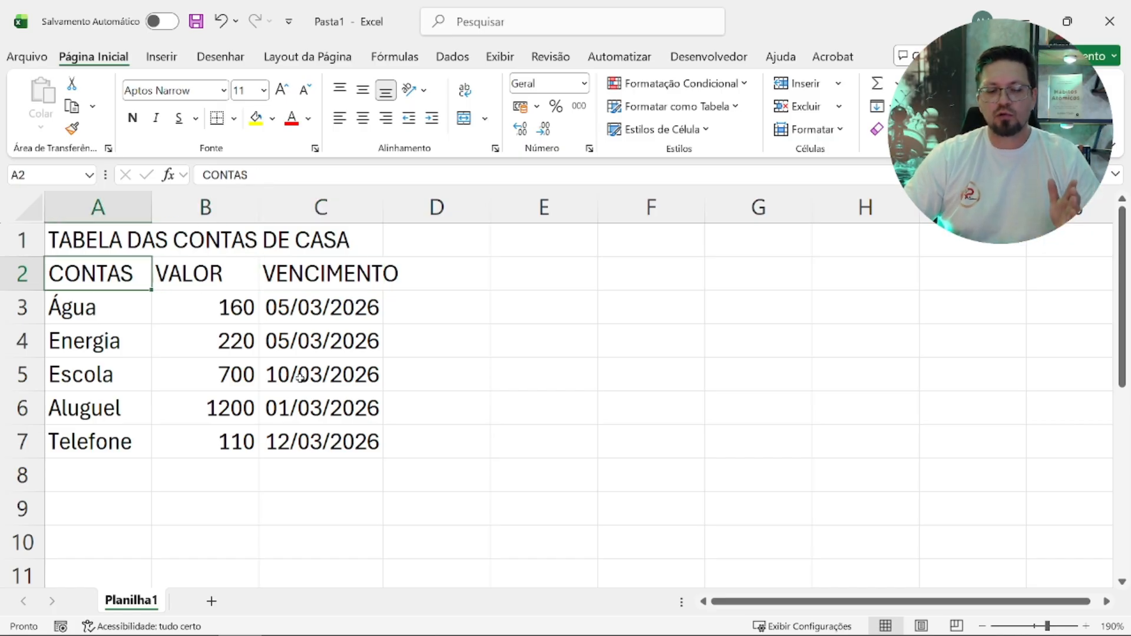
{"action": "left_click", "coordinate": [240, 203]}
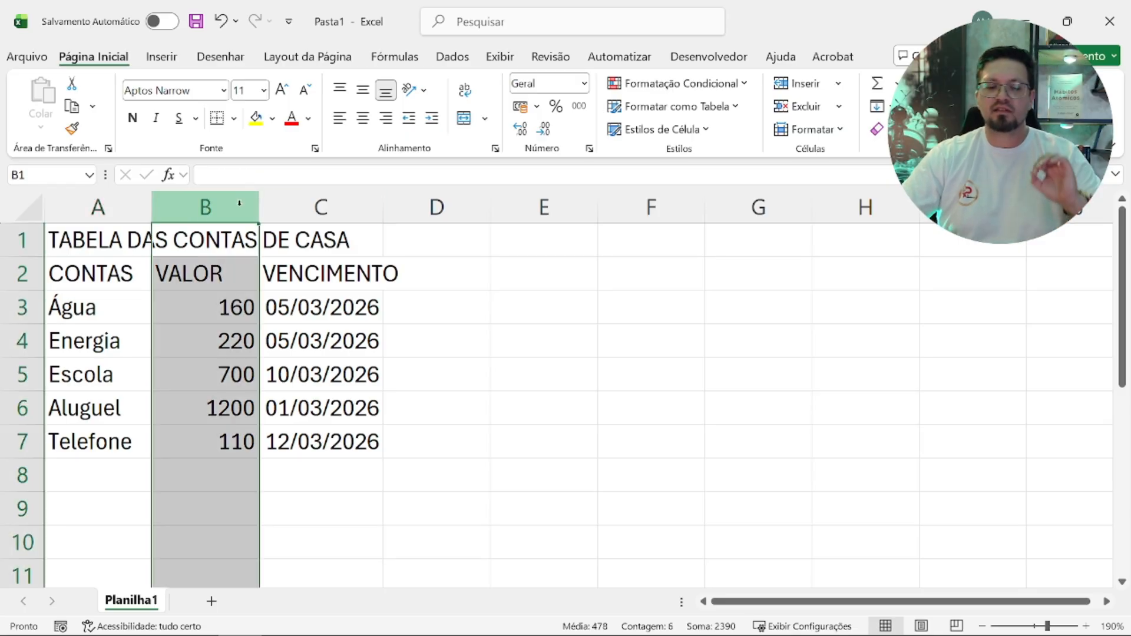
{"action": "left_click", "coordinate": [232, 320]}
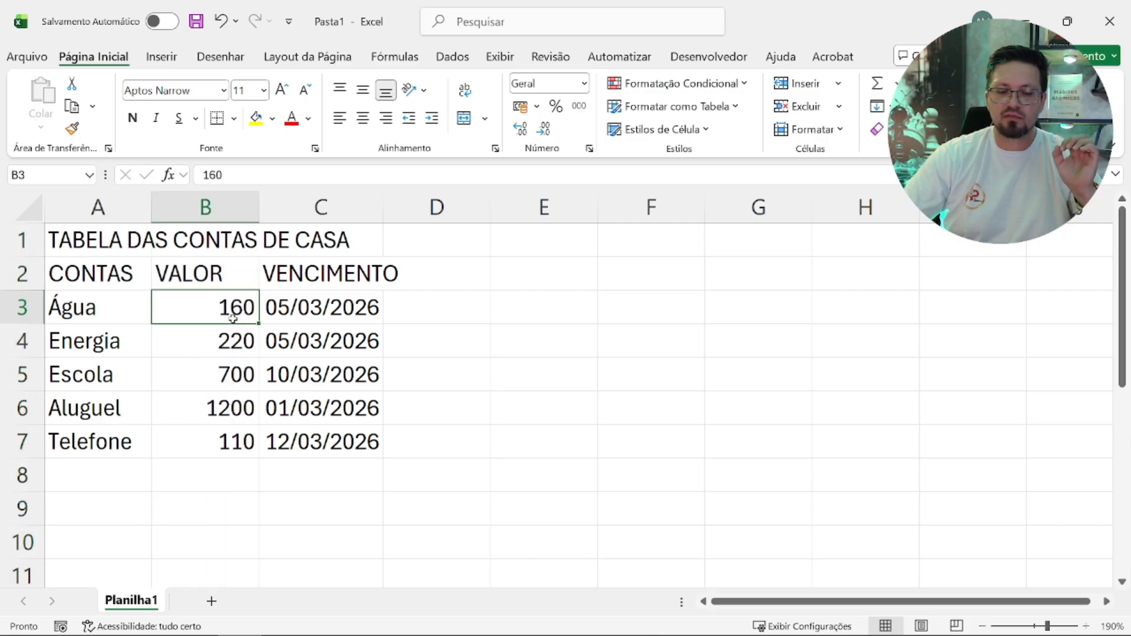
{"action": "left_click", "coordinate": [231, 338]}
{"action": "left_click", "coordinate": [232, 388]}
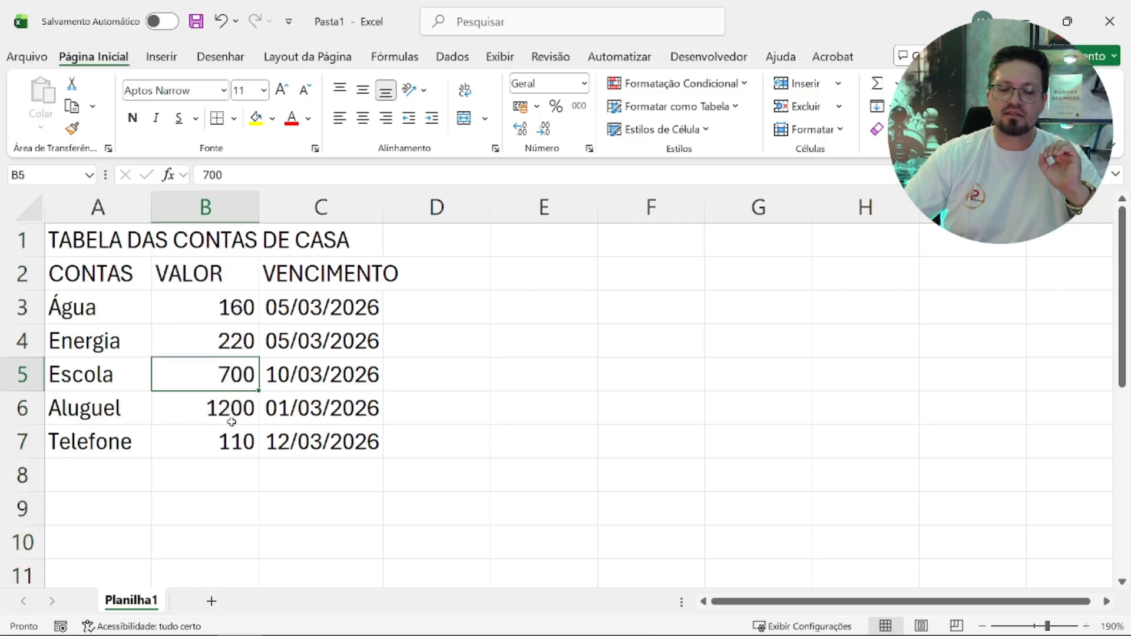
{"action": "left_click", "coordinate": [230, 412]}
{"action": "left_click", "coordinate": [231, 442]}
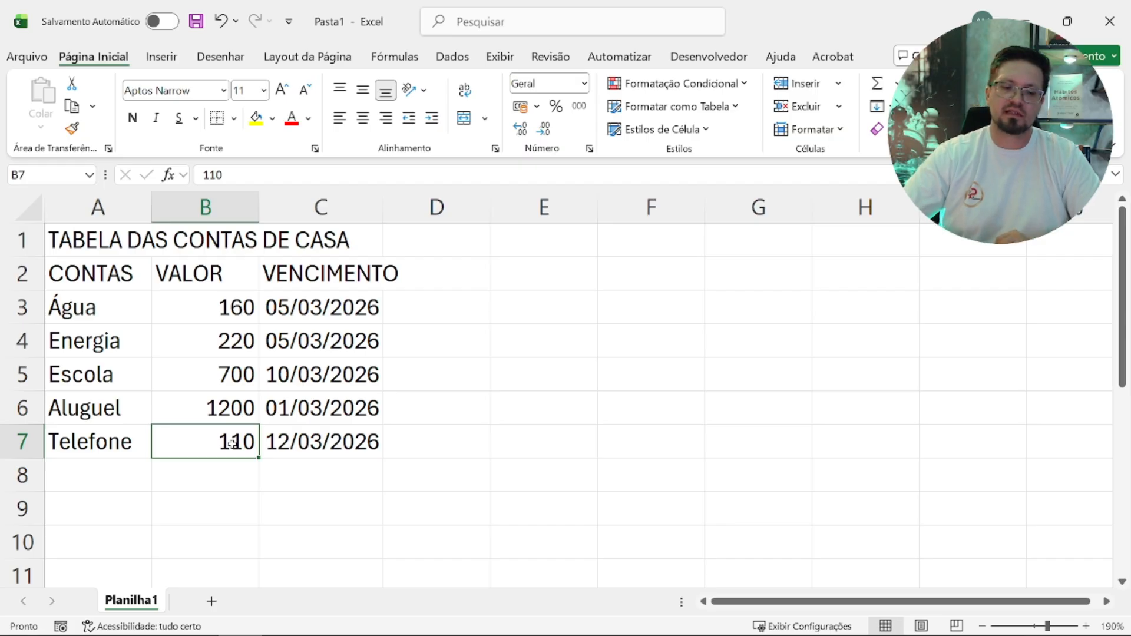
Step: Apply the Moeda number format to the bill amounts in cells B3 to B7
{"action": "left_click", "coordinate": [214, 322]}
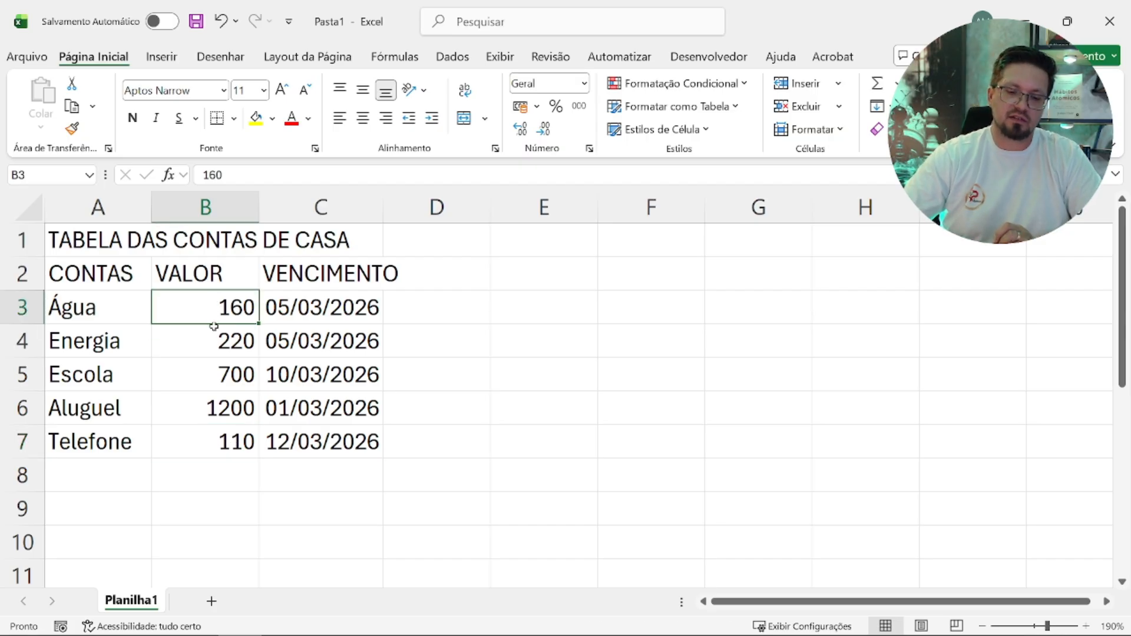
{"action": "left_click_drag", "start_coordinate": [214, 326], "coordinate": [216, 440]}
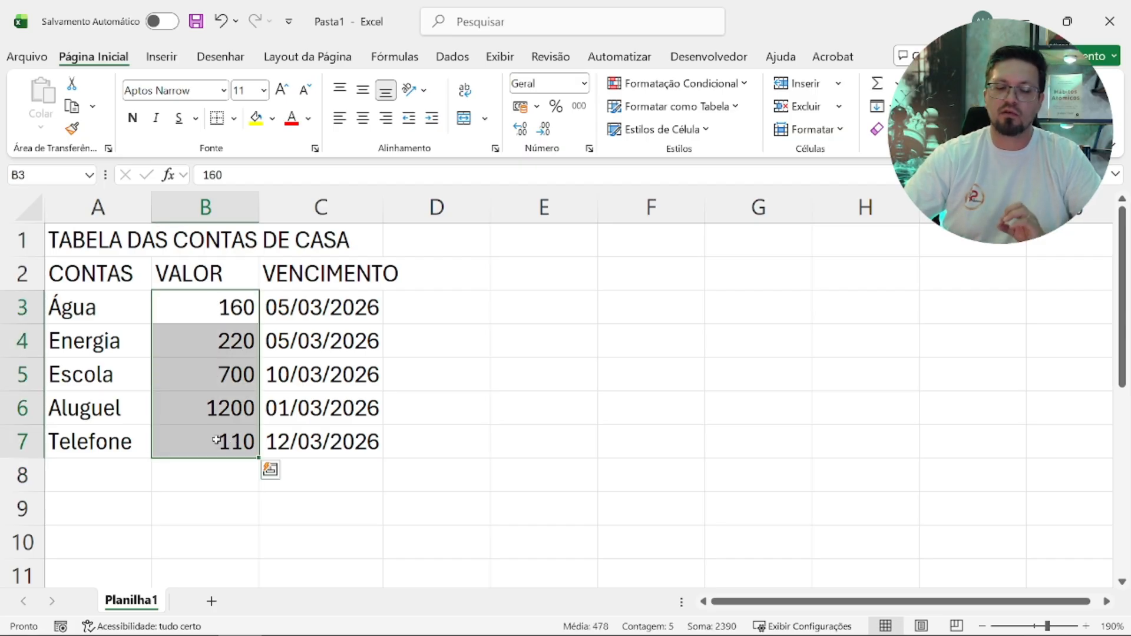
{"action": "left_click", "coordinate": [229, 382]}
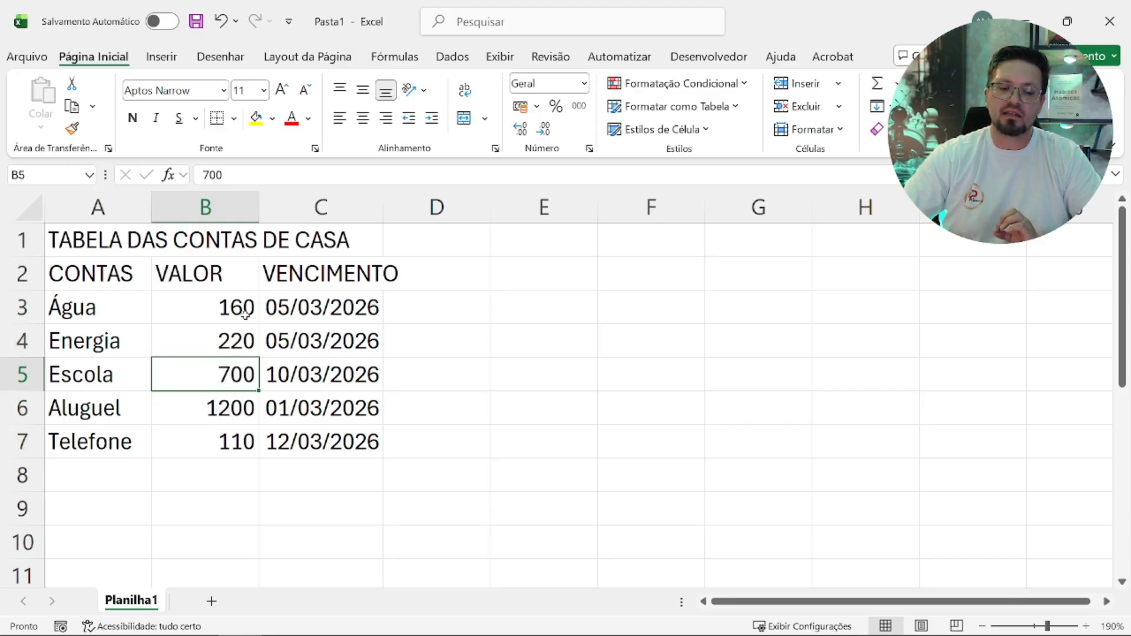
{"action": "left_click", "coordinate": [208, 304]}
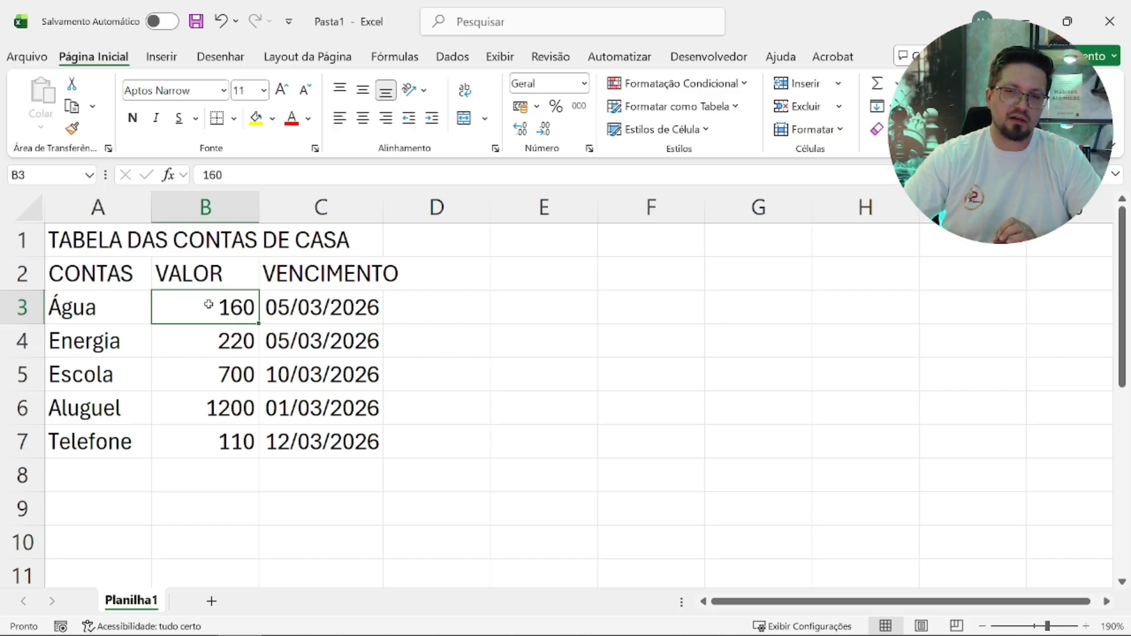
{"action": "left_click_drag", "start_coordinate": [208, 304], "coordinate": [218, 433]}
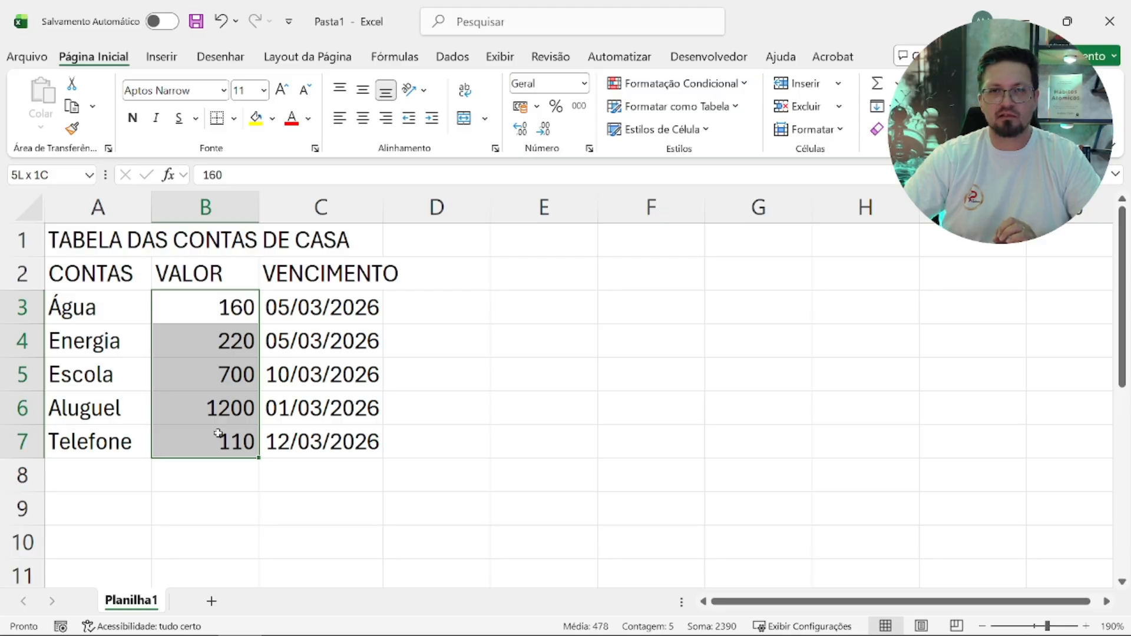
{"action": "left_click_drag", "start_coordinate": [218, 434], "coordinate": [217, 436]}
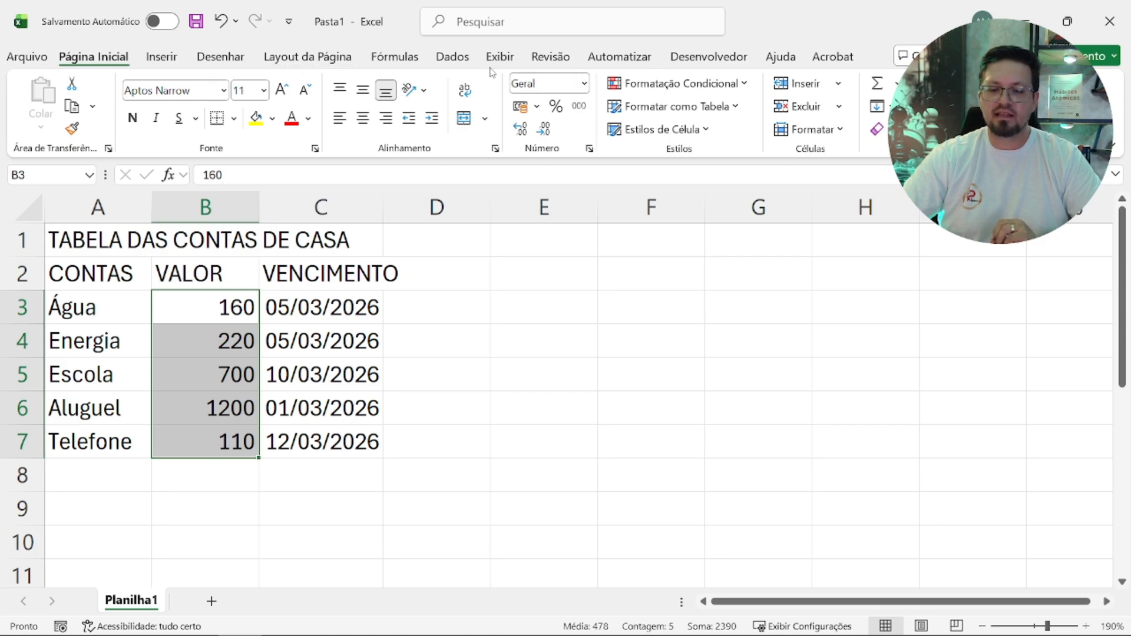
{"action": "left_click", "coordinate": [585, 83]}
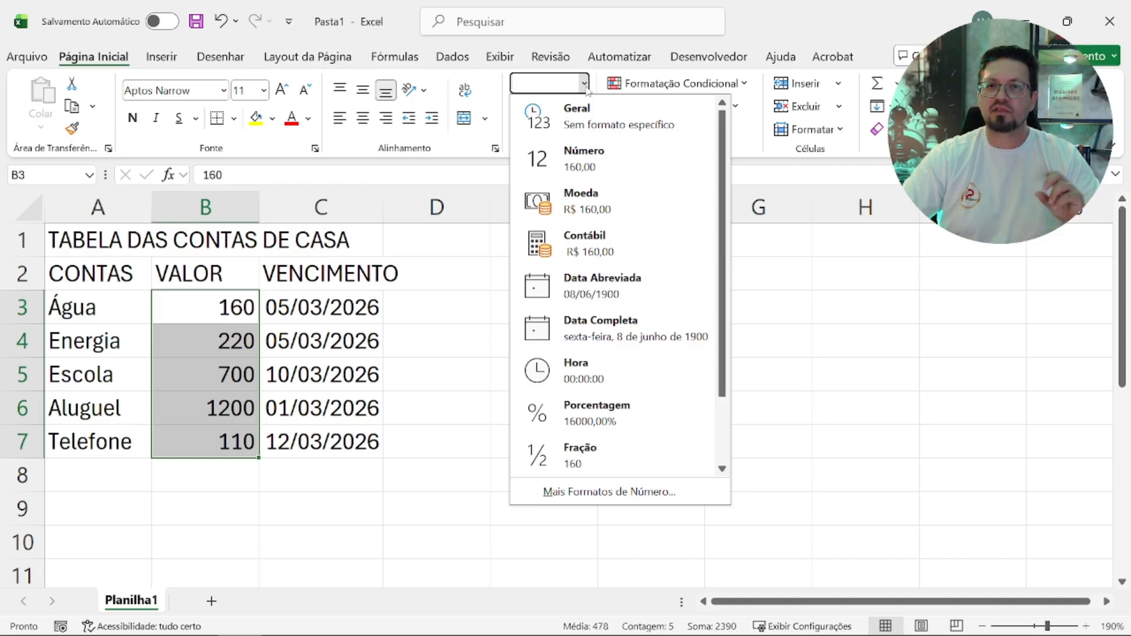
{"action": "left_click", "coordinate": [602, 202]}
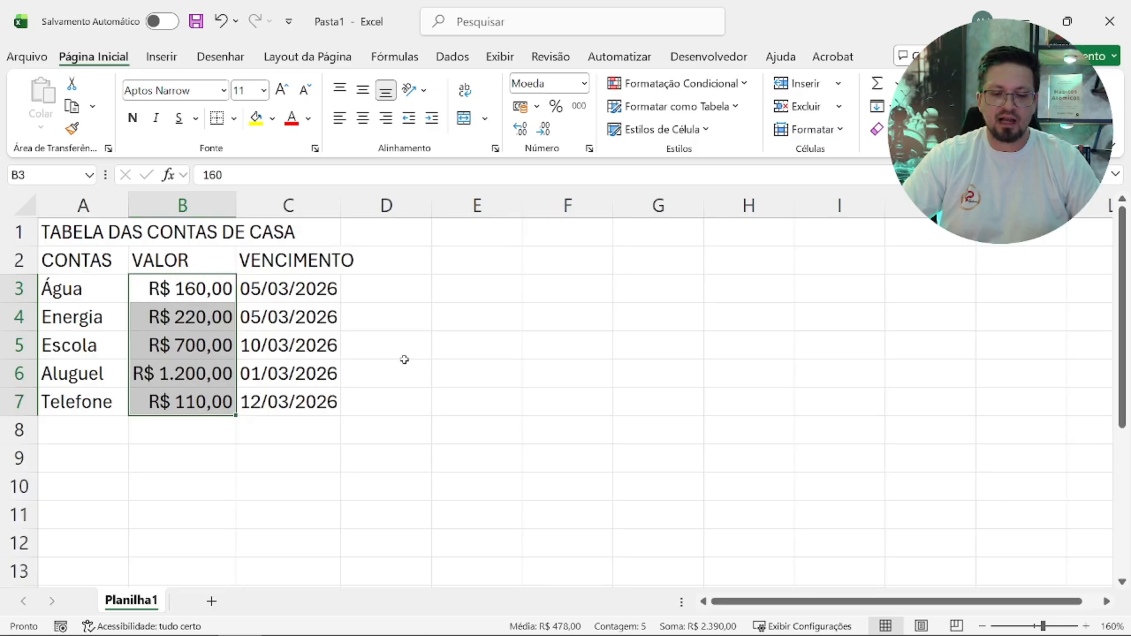
Step: Examine column C, checking how the VENCIMENTO heading and the due dates in C3 to C7 fit its width
{"action": "scroll", "coordinate": [383, 346], "scroll_direction": "down", "scroll_amount": 1, "text": "ctrl"}
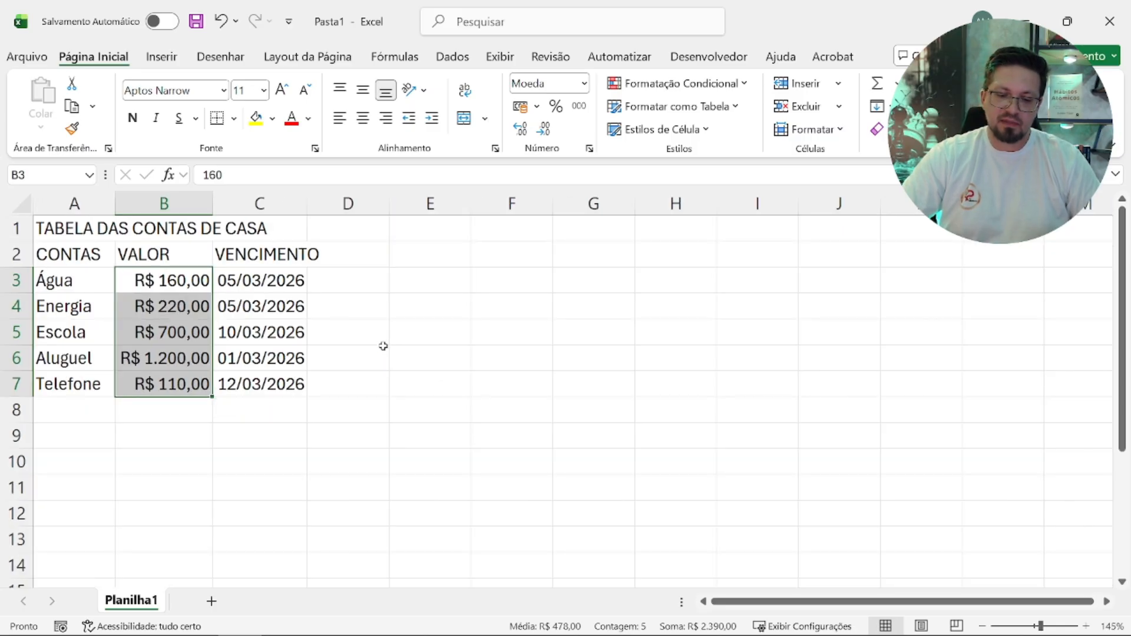
{"action": "key", "text": "ctrl+q"}
{"action": "left_click", "coordinate": [328, 332]}
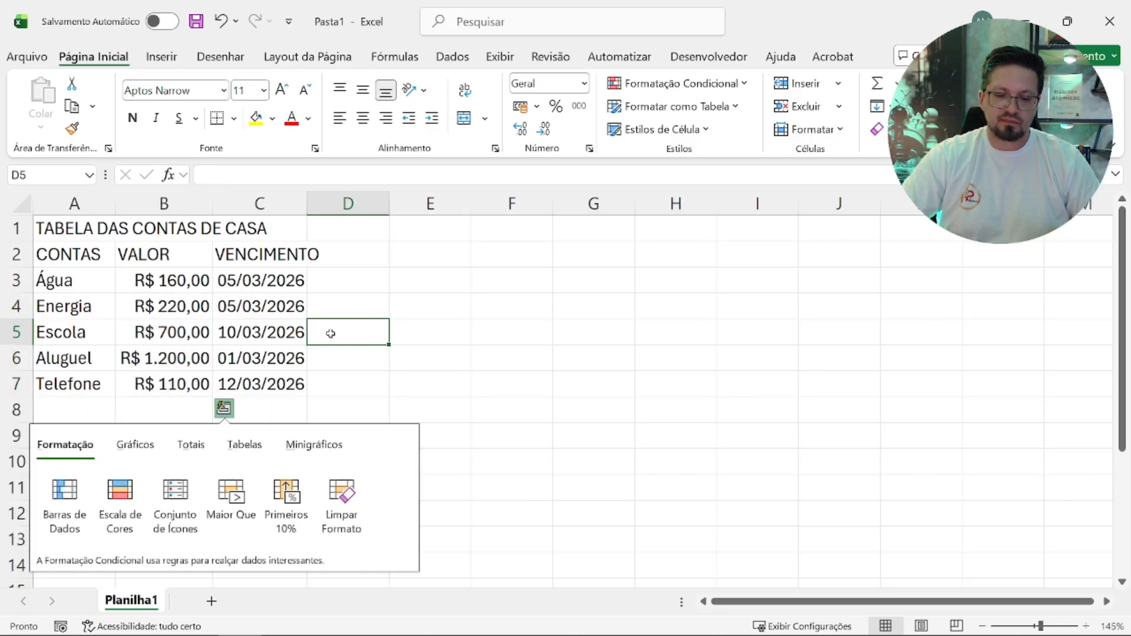
{"action": "left_click", "coordinate": [259, 230]}
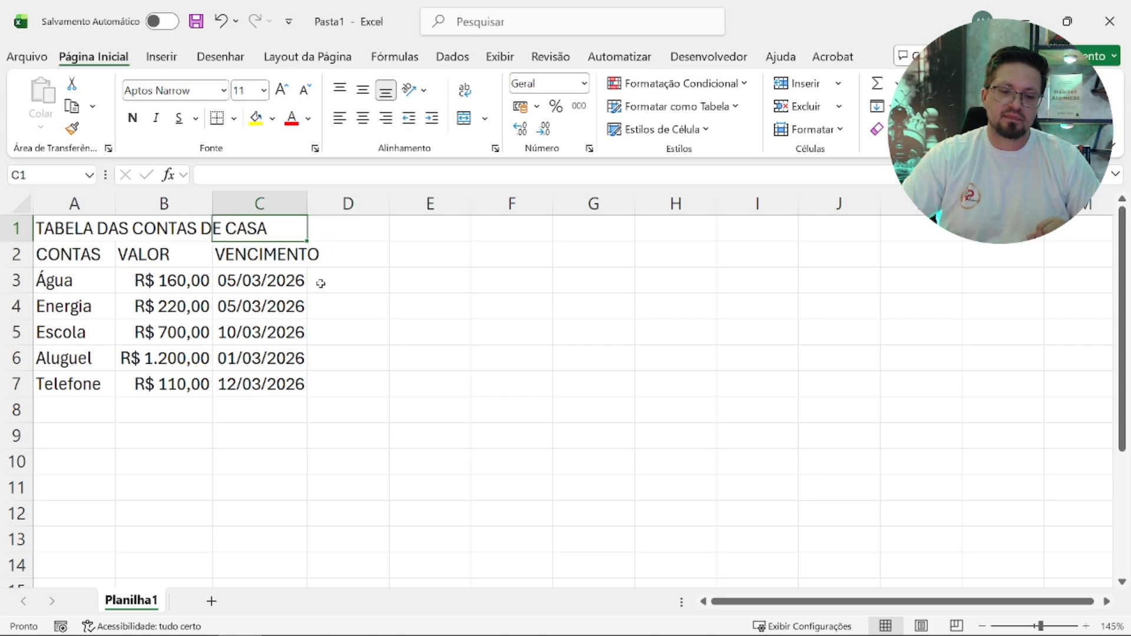
{"action": "left_click", "coordinate": [302, 259]}
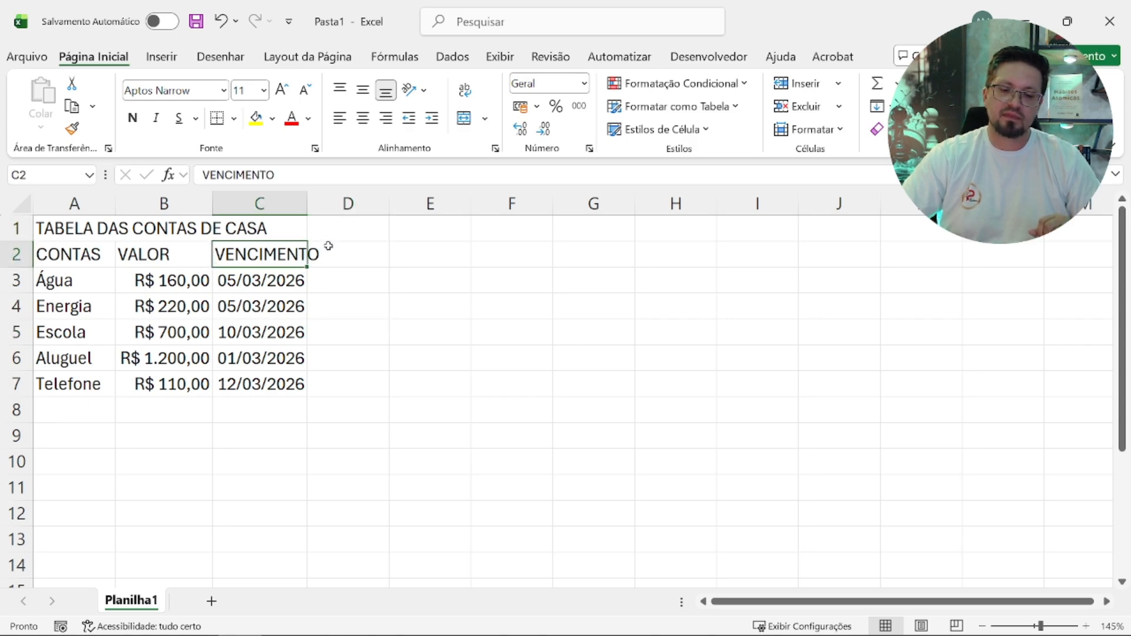
{"action": "left_click", "coordinate": [290, 284]}
{"action": "left_click", "coordinate": [289, 353]}
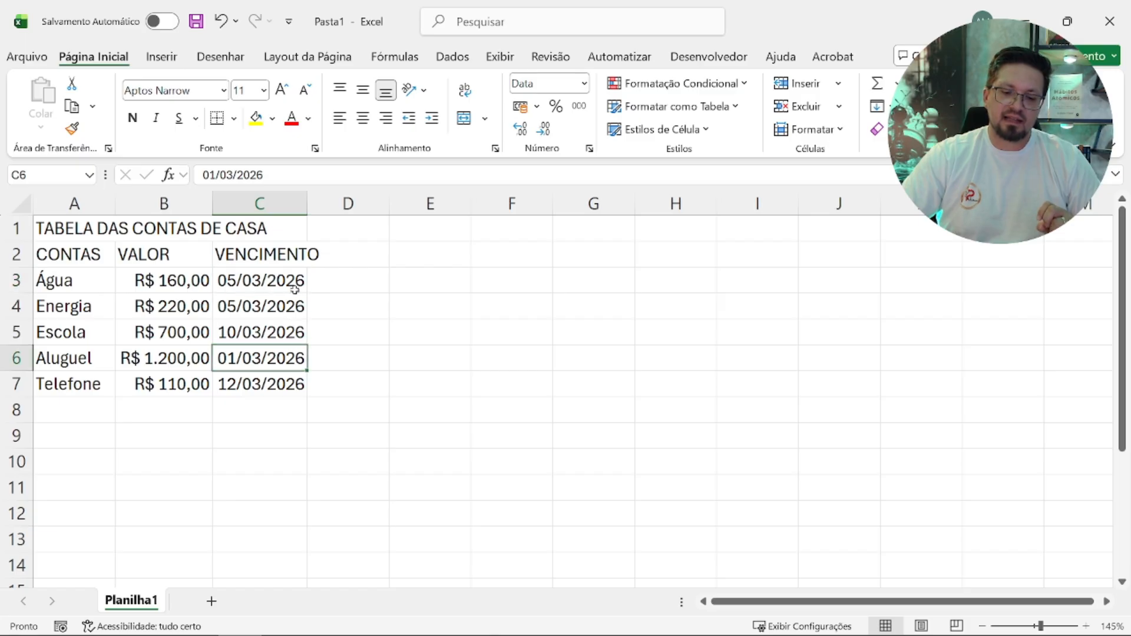
{"action": "left_click_drag", "start_coordinate": [295, 282], "coordinate": [289, 389]}
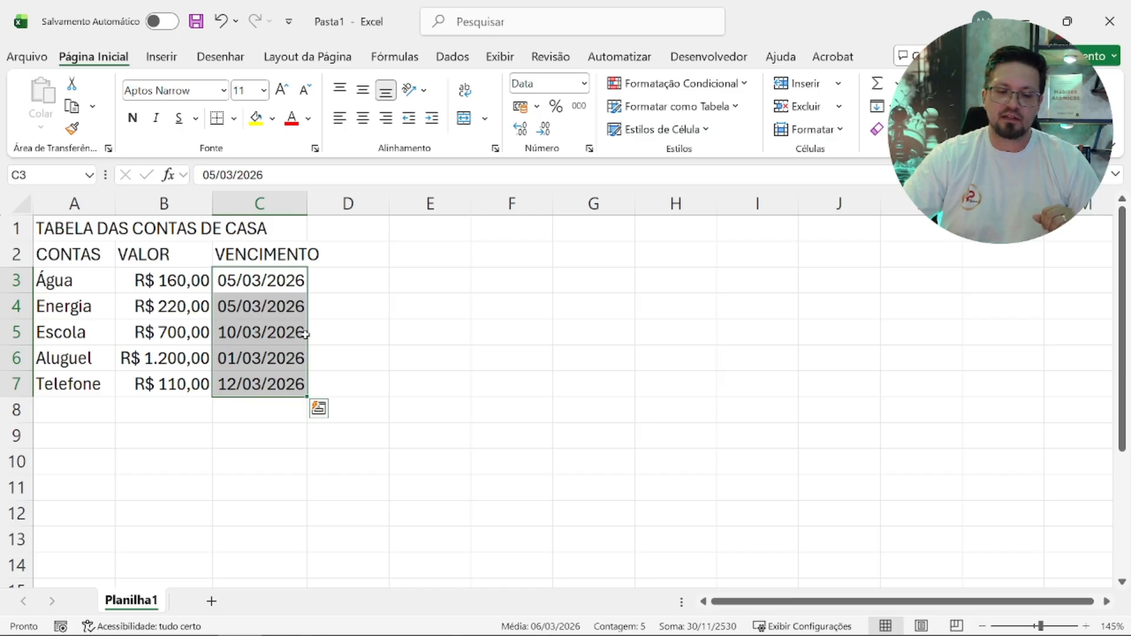
{"action": "left_click", "coordinate": [289, 287]}
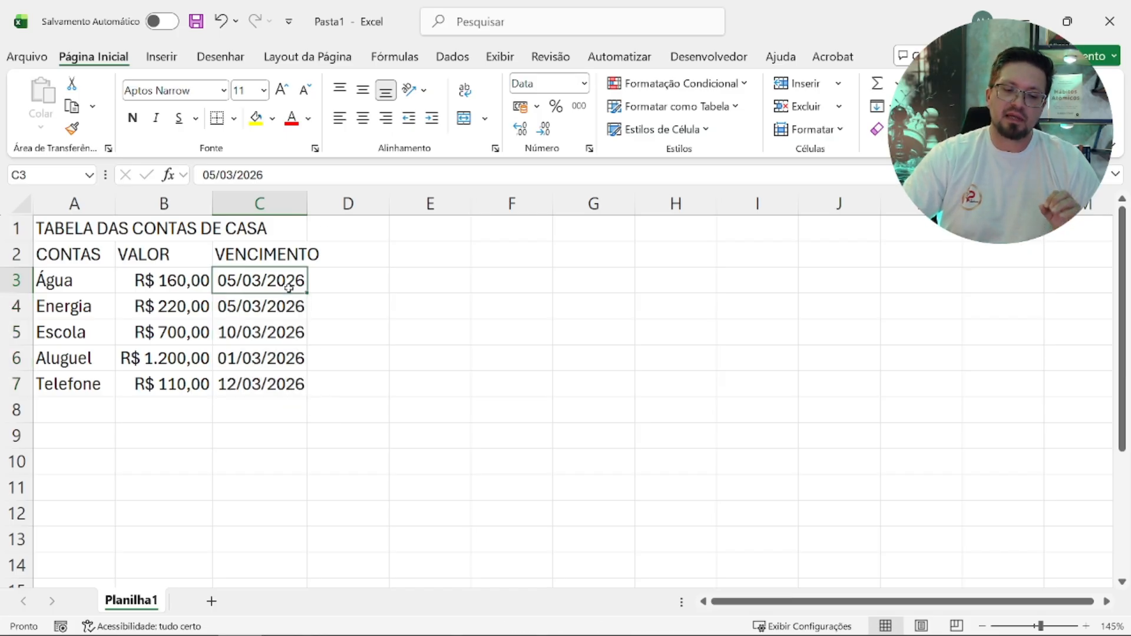
{"action": "left_click", "coordinate": [283, 201]}
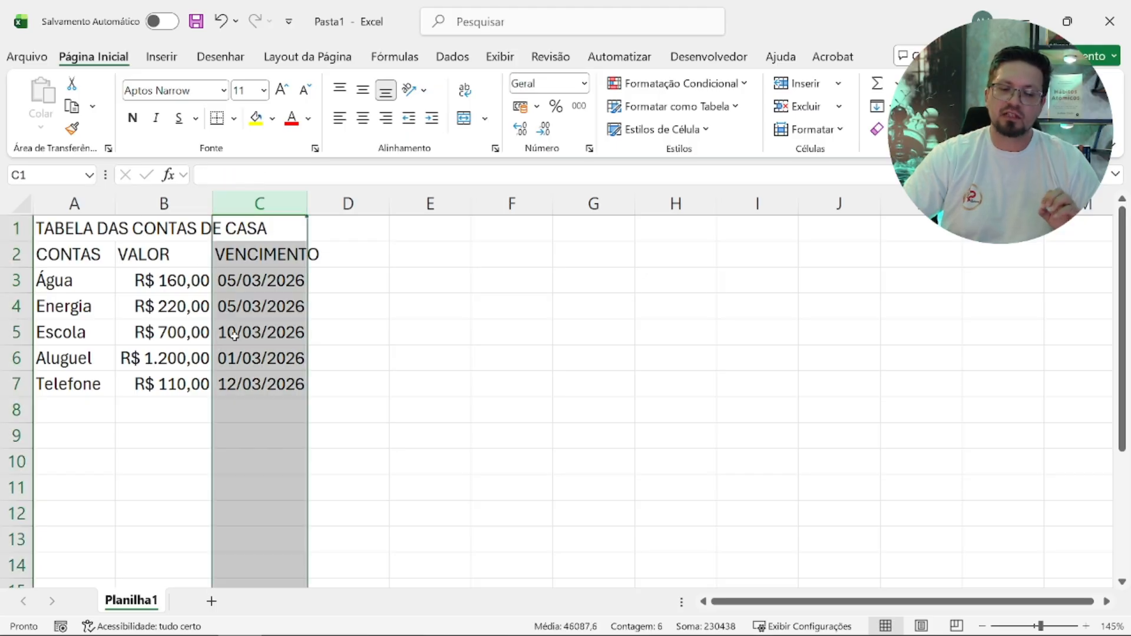
Step: Widen column C and AutoFit its width to its contents, including the VENCIMENTO heading
{"action": "left_click", "coordinate": [252, 306]}
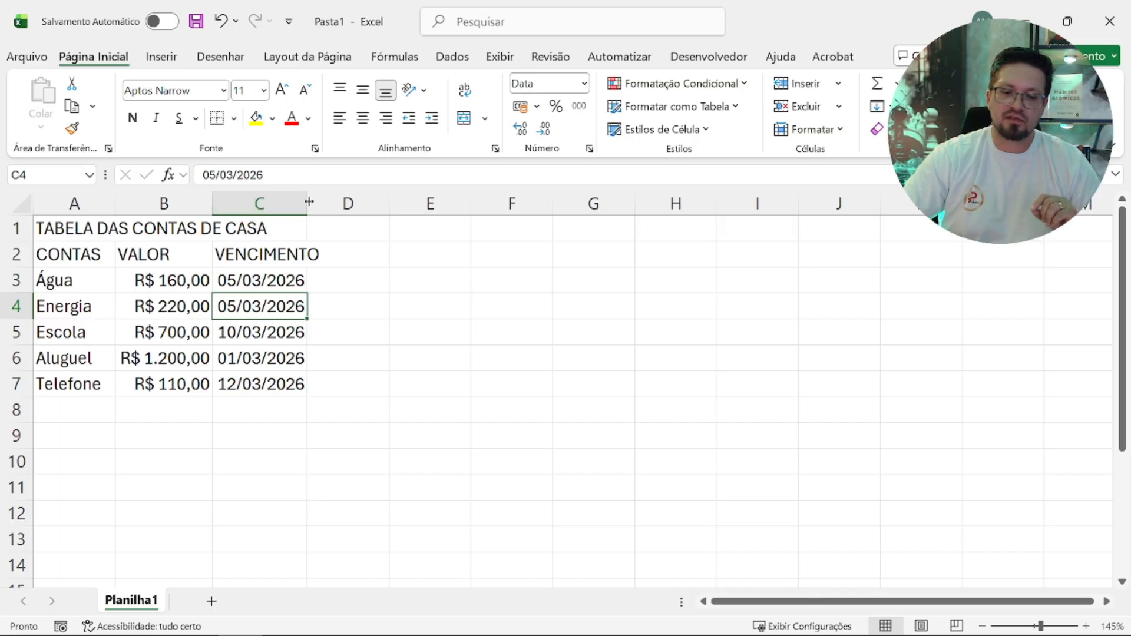
{"action": "left_click_drag", "start_coordinate": [309, 202], "coordinate": [360, 202]}
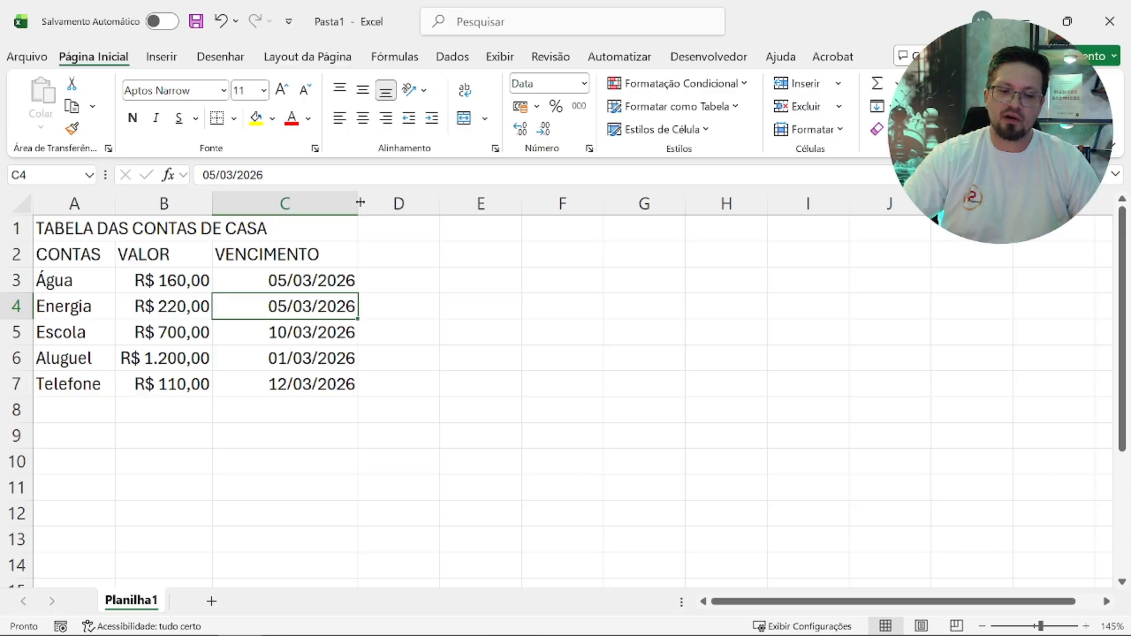
{"action": "double_click", "coordinate": [360, 202]}
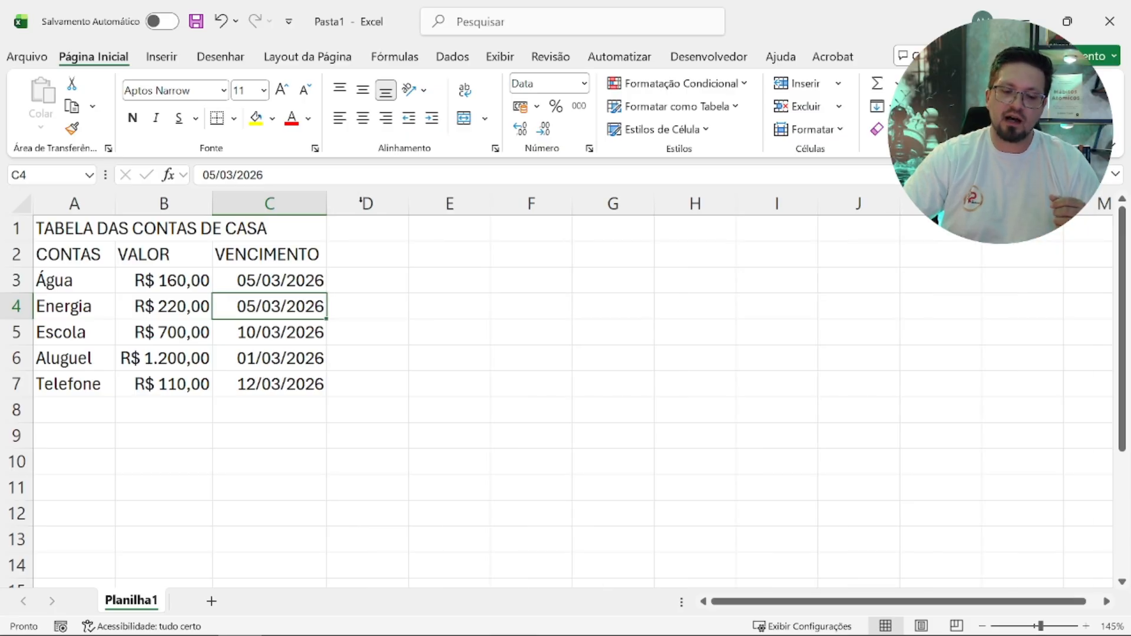
{"action": "left_click", "coordinate": [355, 346]}
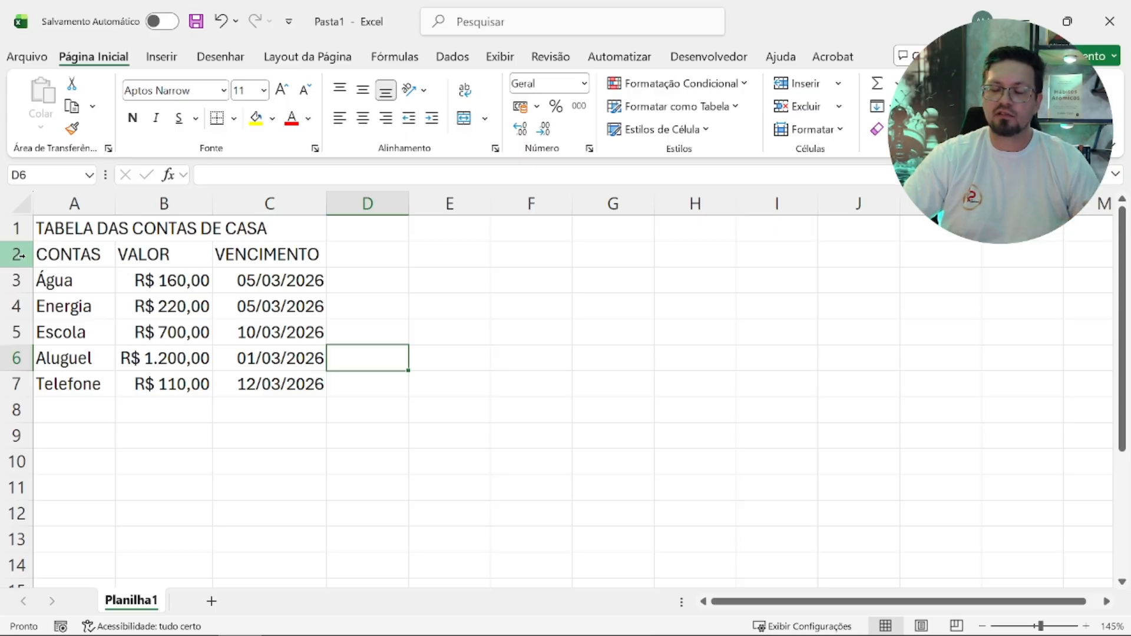
{"action": "left_click", "coordinate": [56, 304]}
{"action": "left_click", "coordinate": [44, 257]}
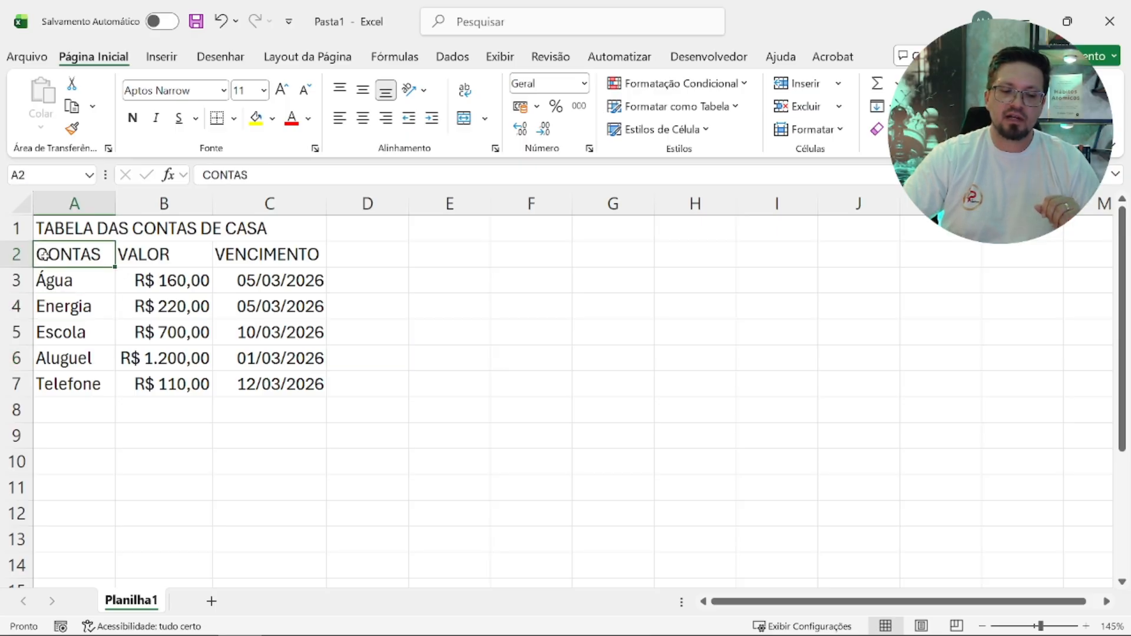
{"action": "left_click", "coordinate": [125, 288]}
{"action": "left_click_drag", "start_coordinate": [102, 260], "coordinate": [277, 386]}
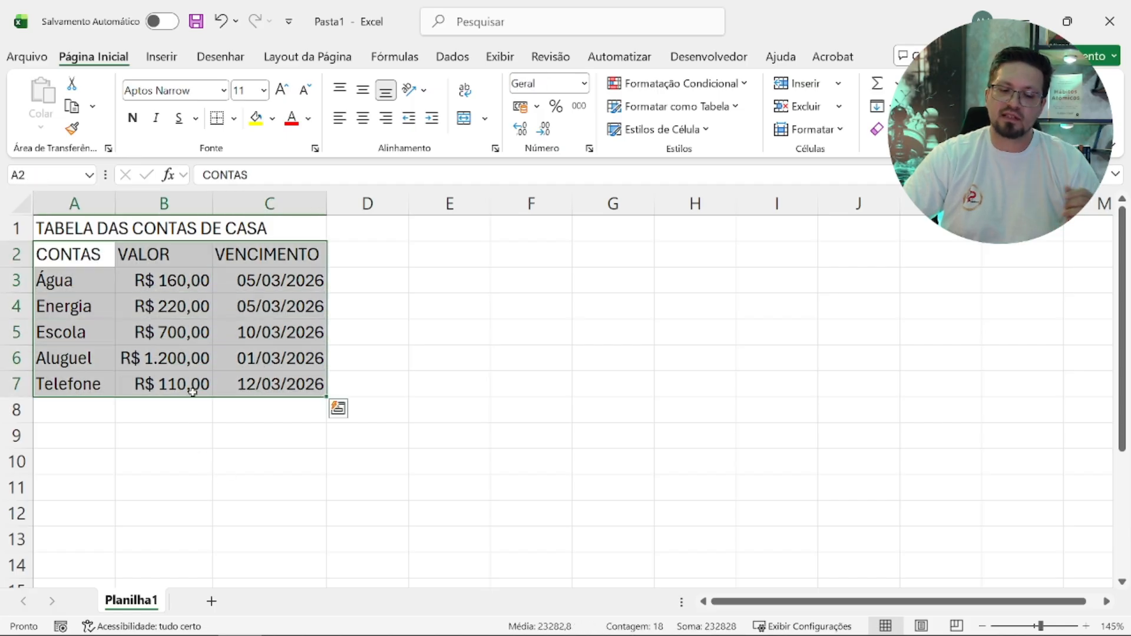
{"action": "left_click", "coordinate": [180, 332]}
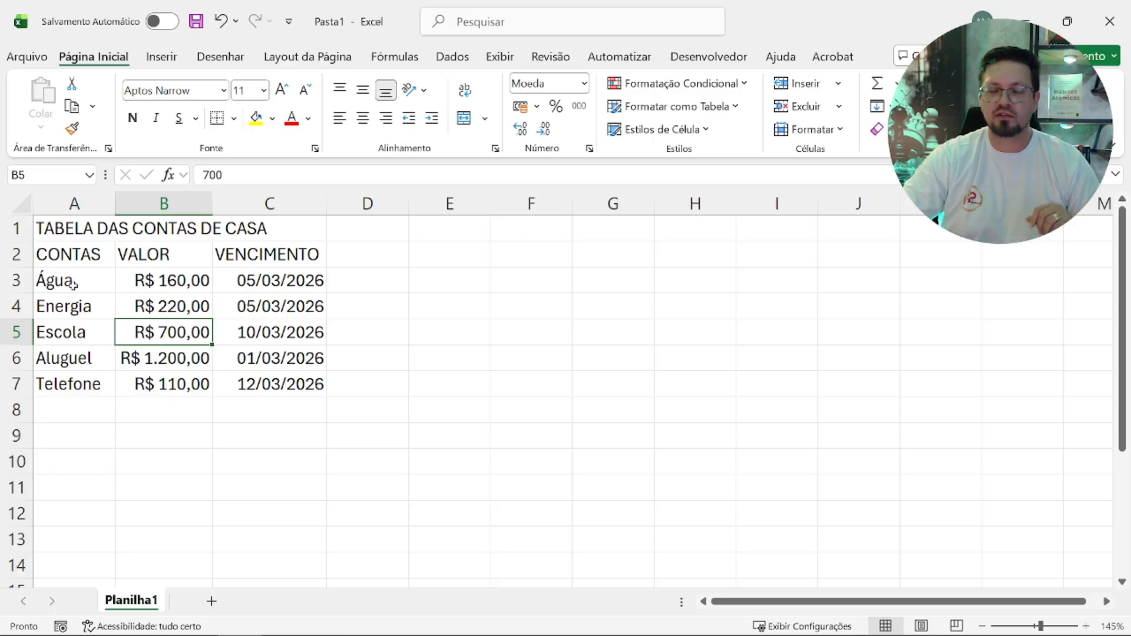
Step: Insert a blank row between the table title and the CONTAS, VALOR and VENCIMENTO heading row
{"action": "left_click", "coordinate": [17, 255]}
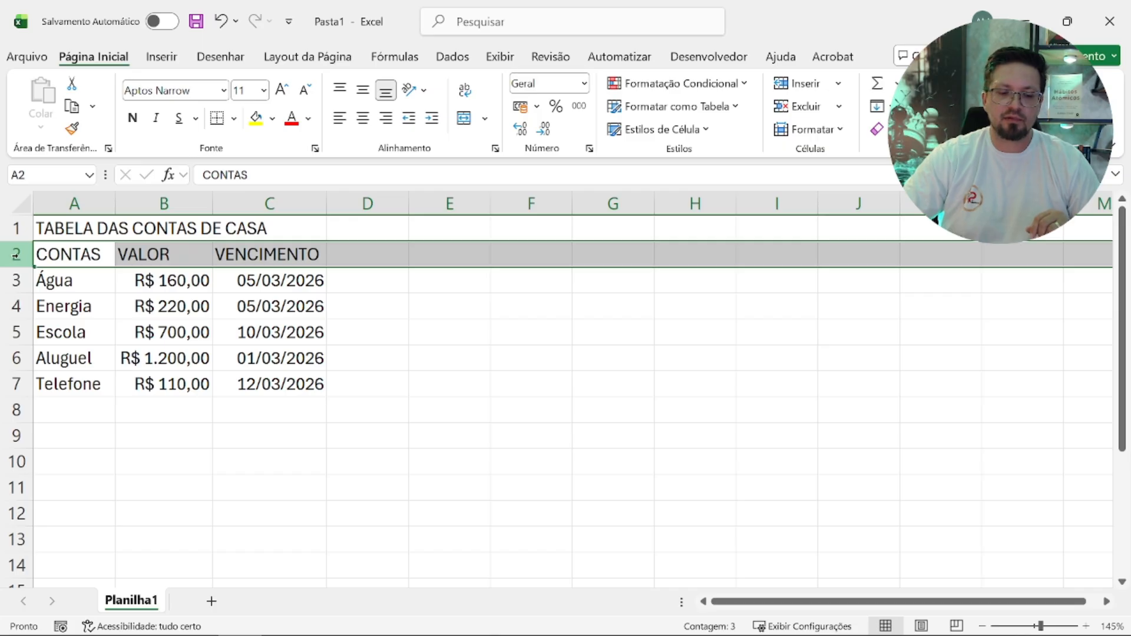
{"action": "right_click", "coordinate": [16, 255]}
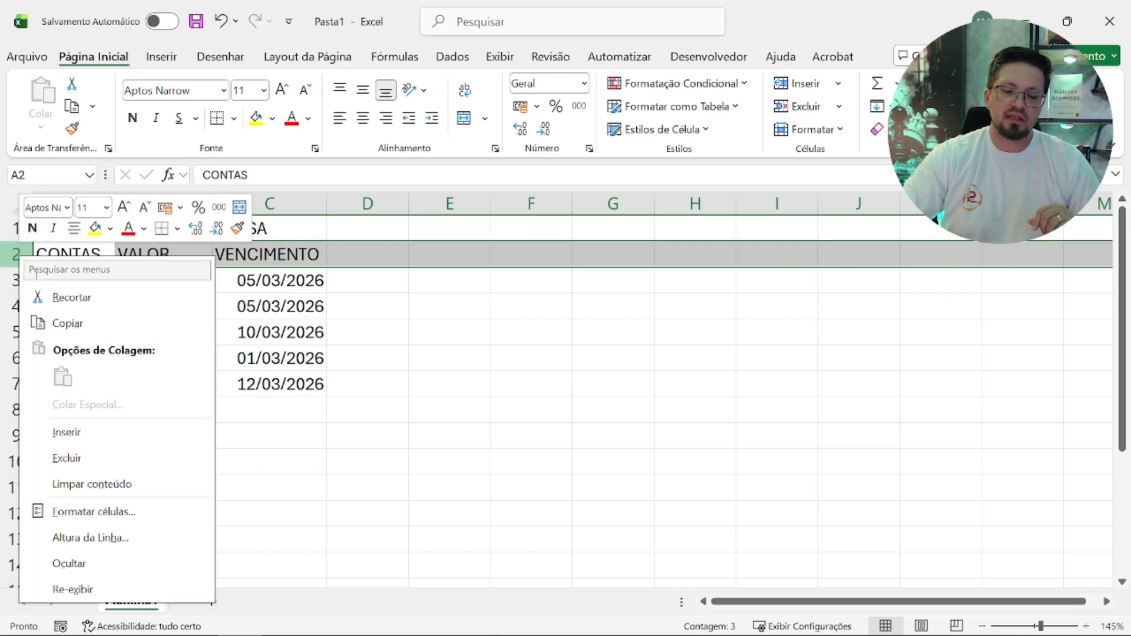
{"action": "left_click", "coordinate": [118, 439]}
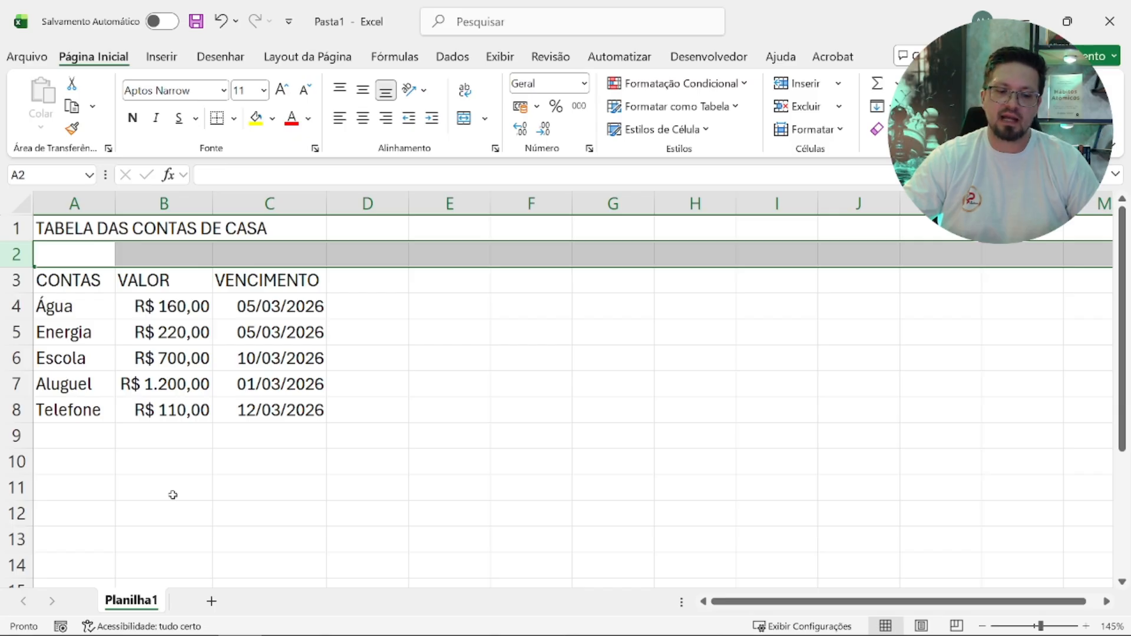
Step: Practise inserting and deleting blank rows at row 2, and undo the last row deletion
{"action": "key", "text": "ctrl+shift+plus"}
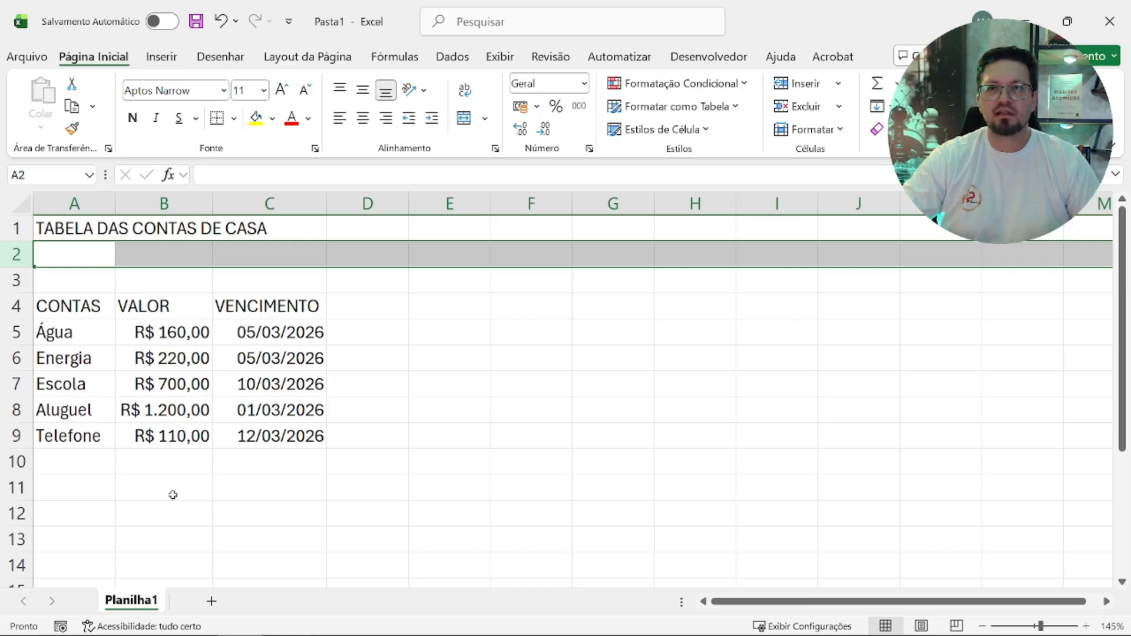
{"action": "key", "text": "ctrl+minus"}
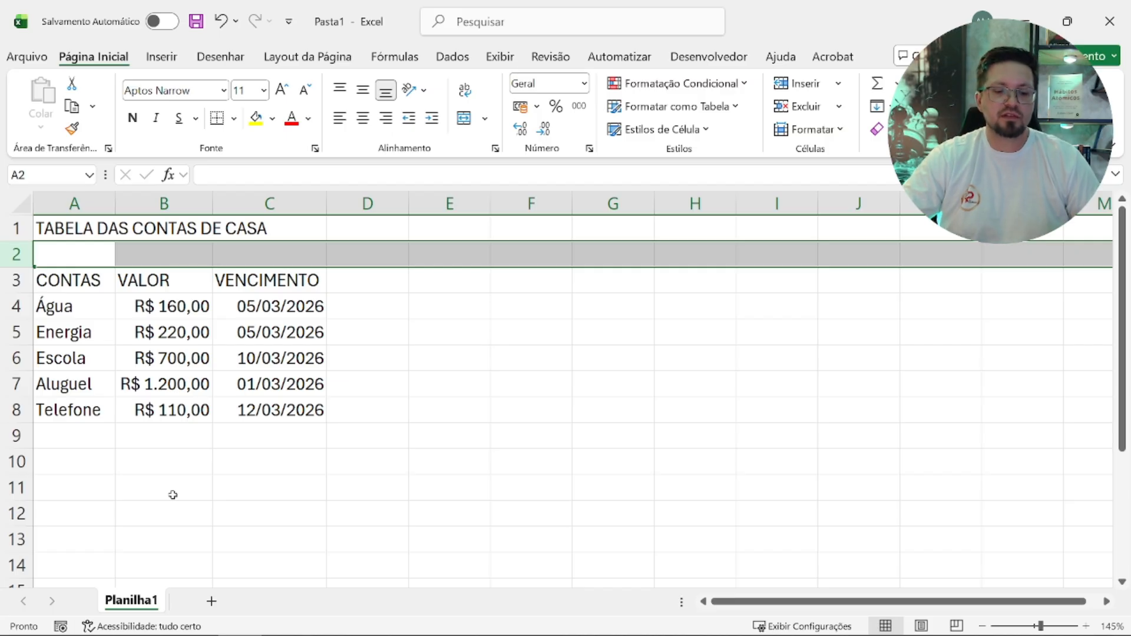
{"action": "right_click", "coordinate": [18, 255]}
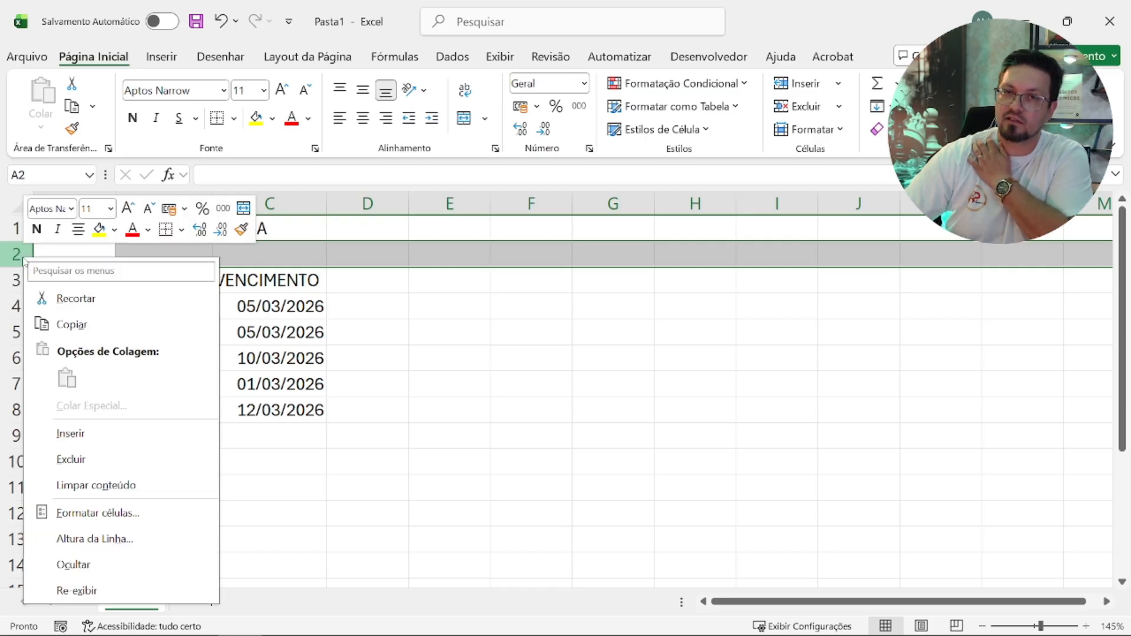
{"action": "left_click", "coordinate": [106, 459]}
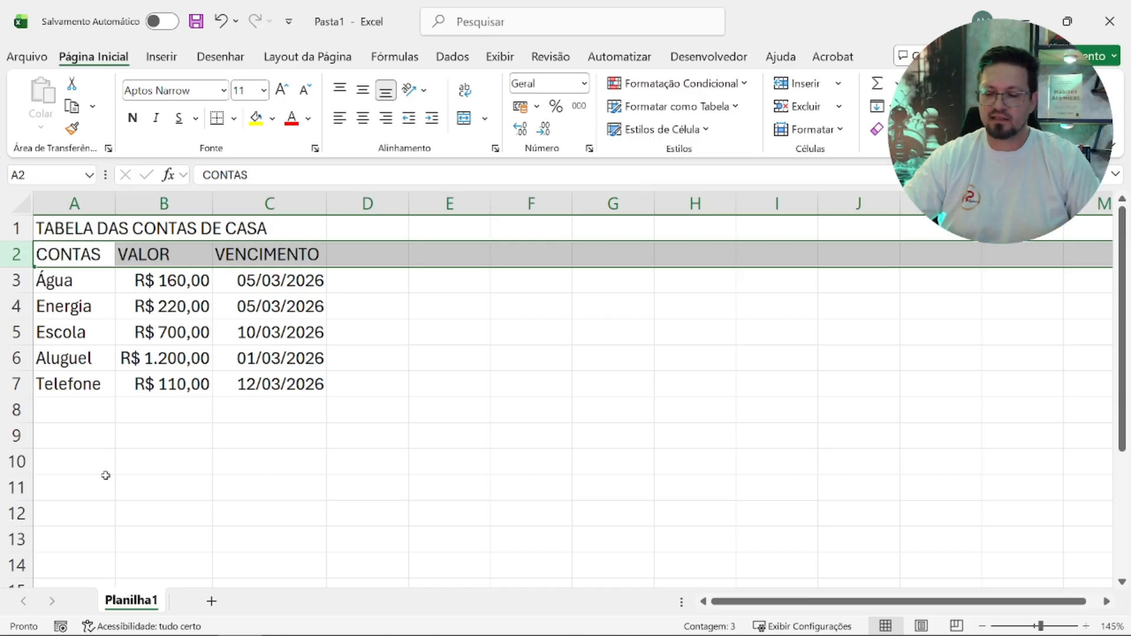
{"action": "key", "text": "ctrl+z"}
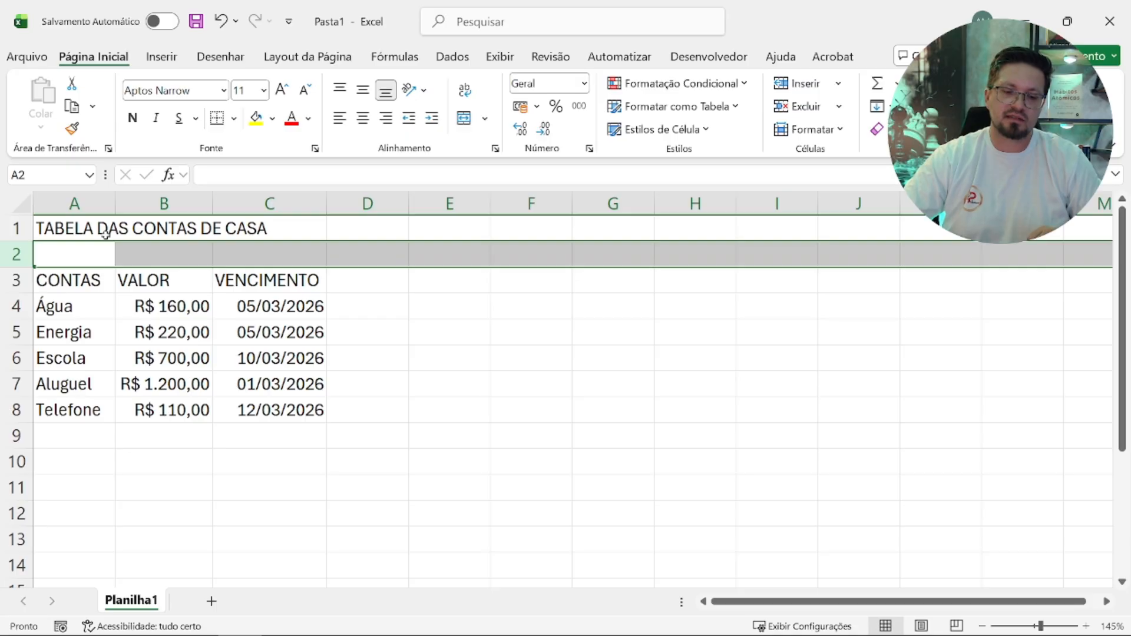
Step: Insert a blank column before column A, shifting the whole bills table one column over
{"action": "left_click", "coordinate": [96, 205]}
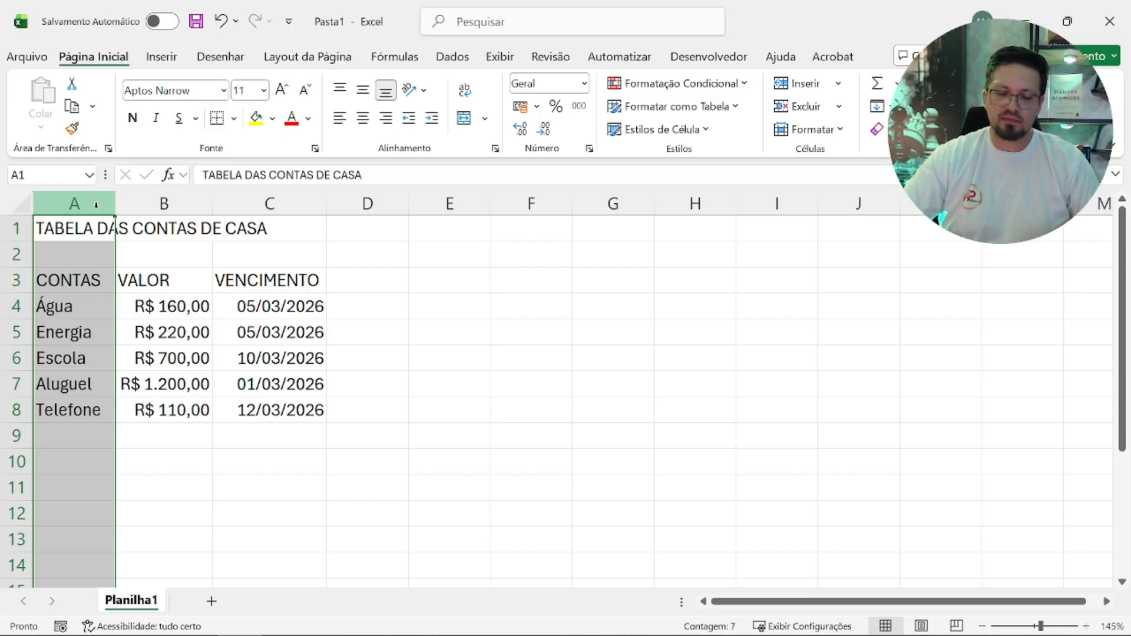
{"action": "right_click", "coordinate": [79, 204]}
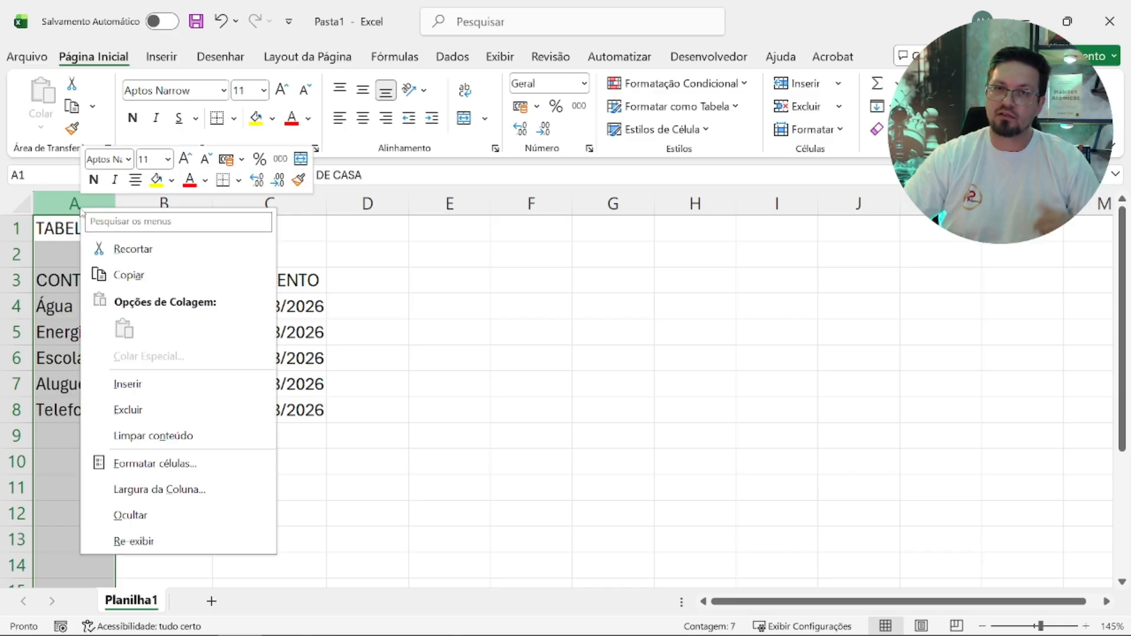
{"action": "left_click", "coordinate": [147, 378]}
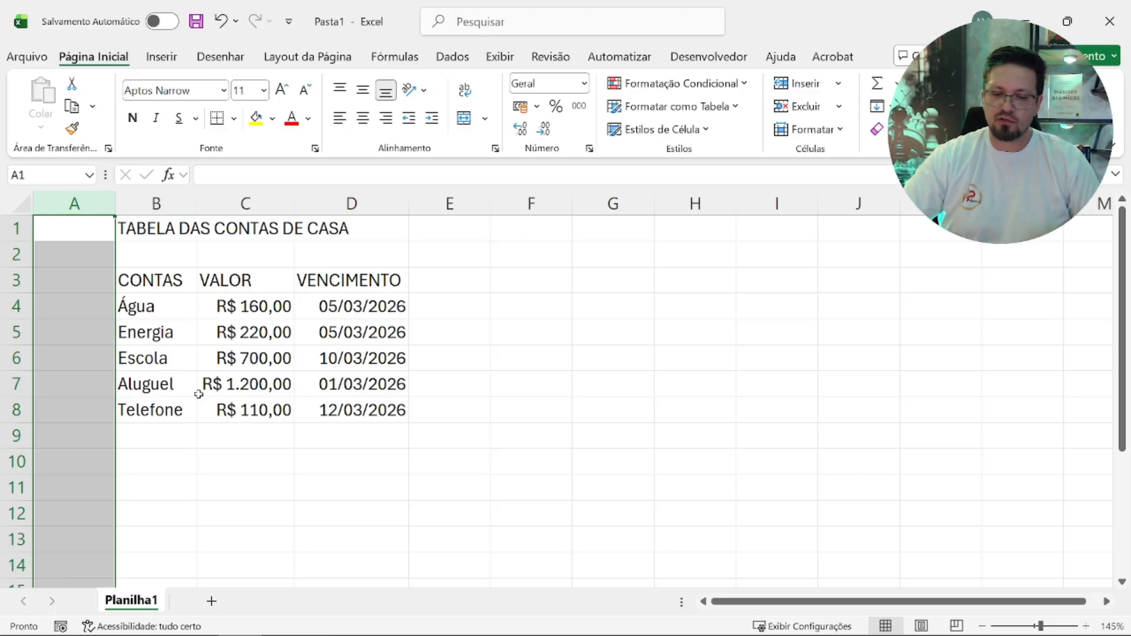
Step: Practise inserting and deleting blank columns at column A, and undo the last column deletion
{"action": "key", "text": "ctrl+plus"}
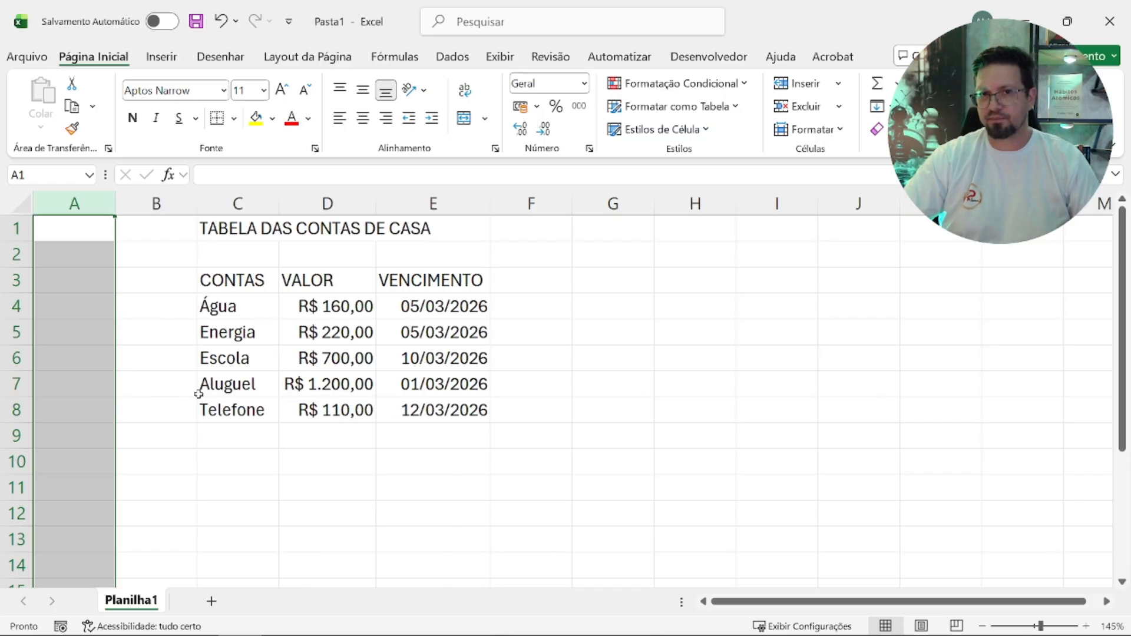
{"action": "key", "text": "ctrl+minus"}
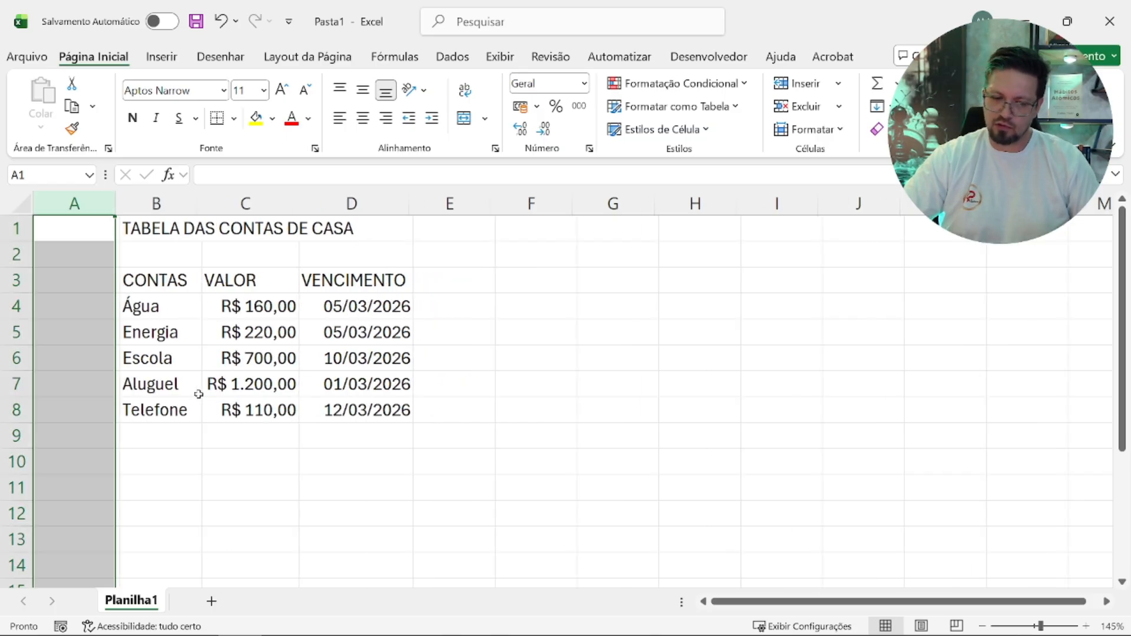
{"action": "right_click", "coordinate": [90, 211]}
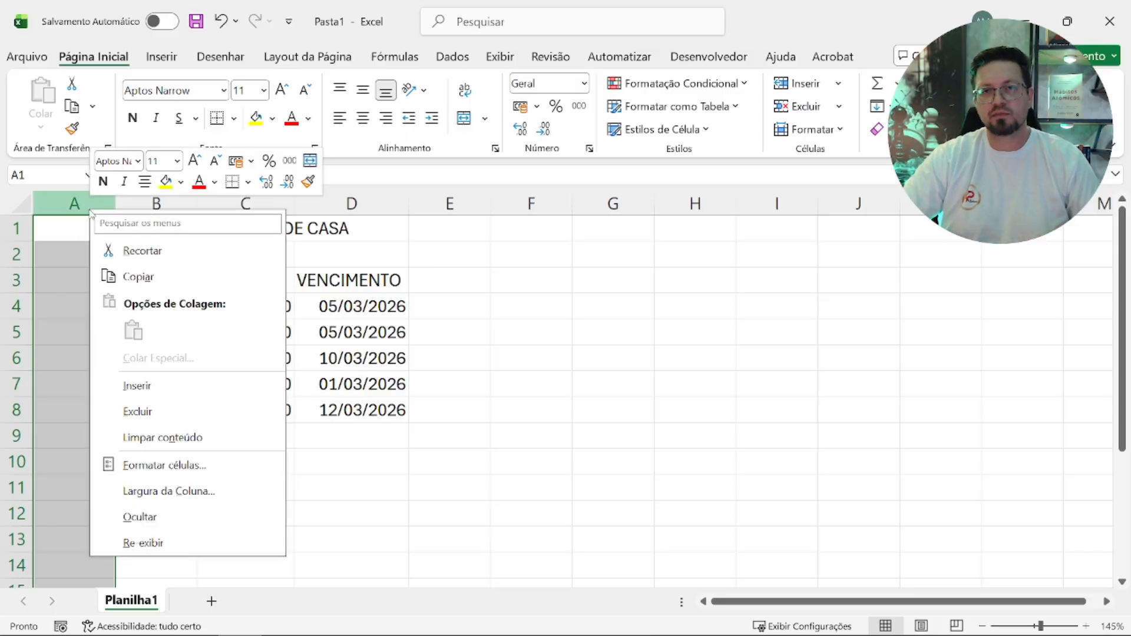
{"action": "left_click", "coordinate": [187, 411]}
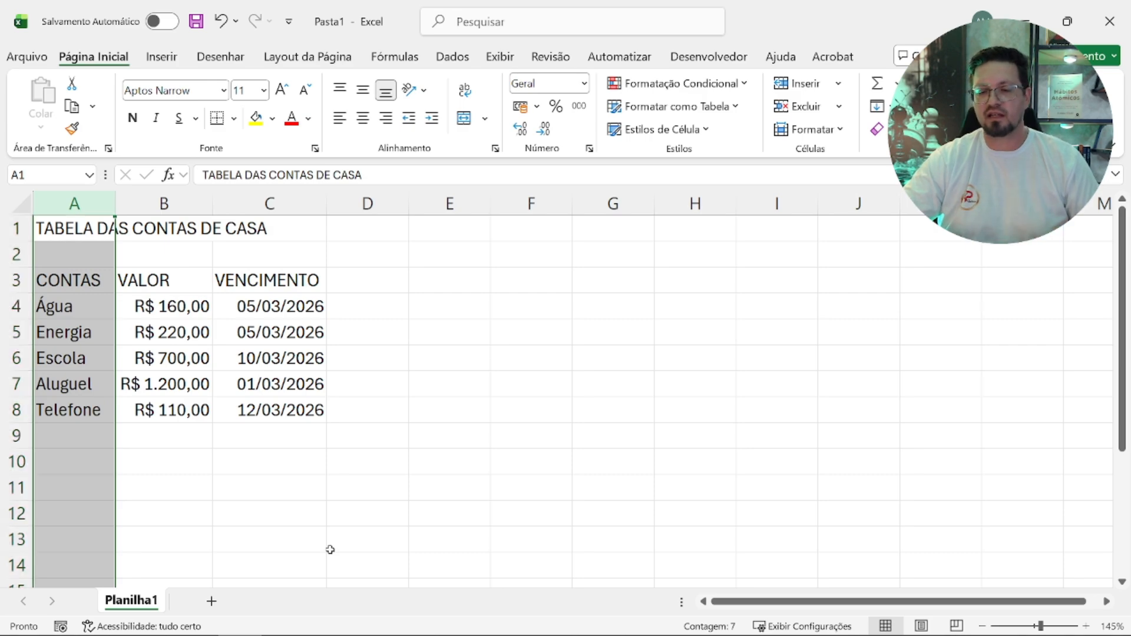
{"action": "key", "text": "ctrl+z"}
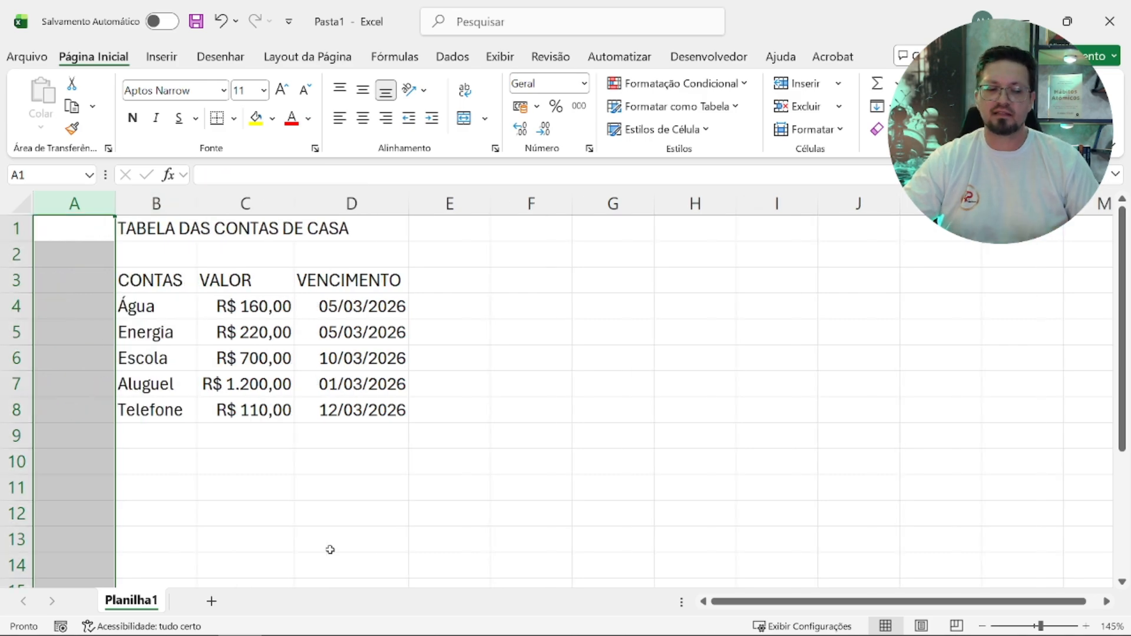
Step: Merge and centre the title TABELA DAS CONTAS DE CASA across cells B1 to D1
{"action": "left_click", "coordinate": [363, 523]}
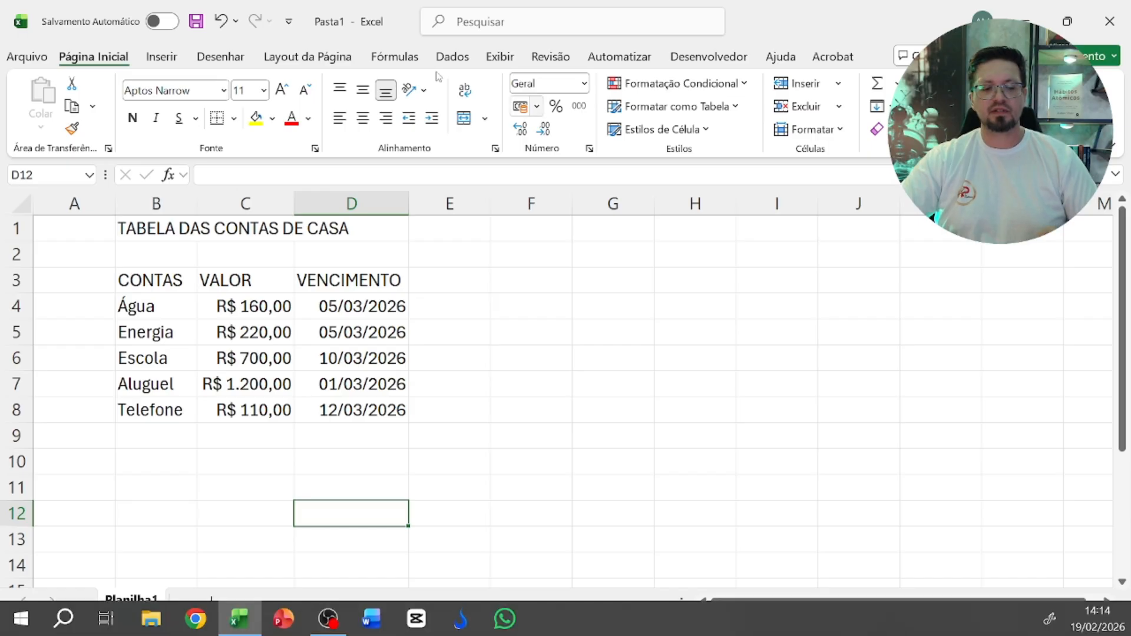
{"action": "left_click", "coordinate": [361, 298]}
{"action": "left_click", "coordinate": [168, 229]}
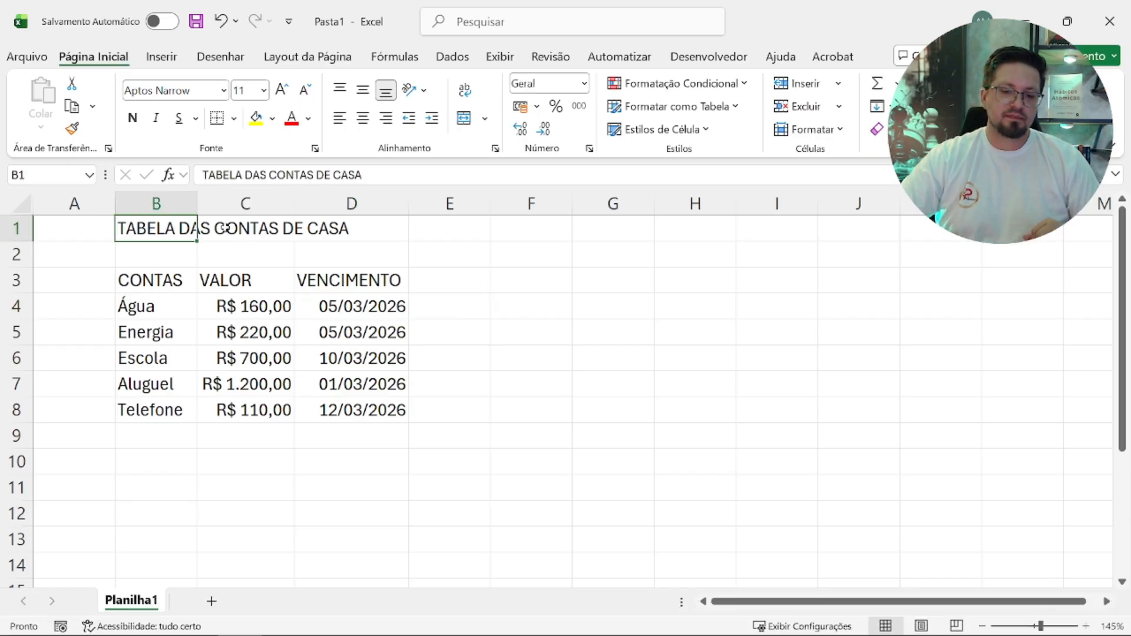
{"action": "left_click", "coordinate": [325, 258]}
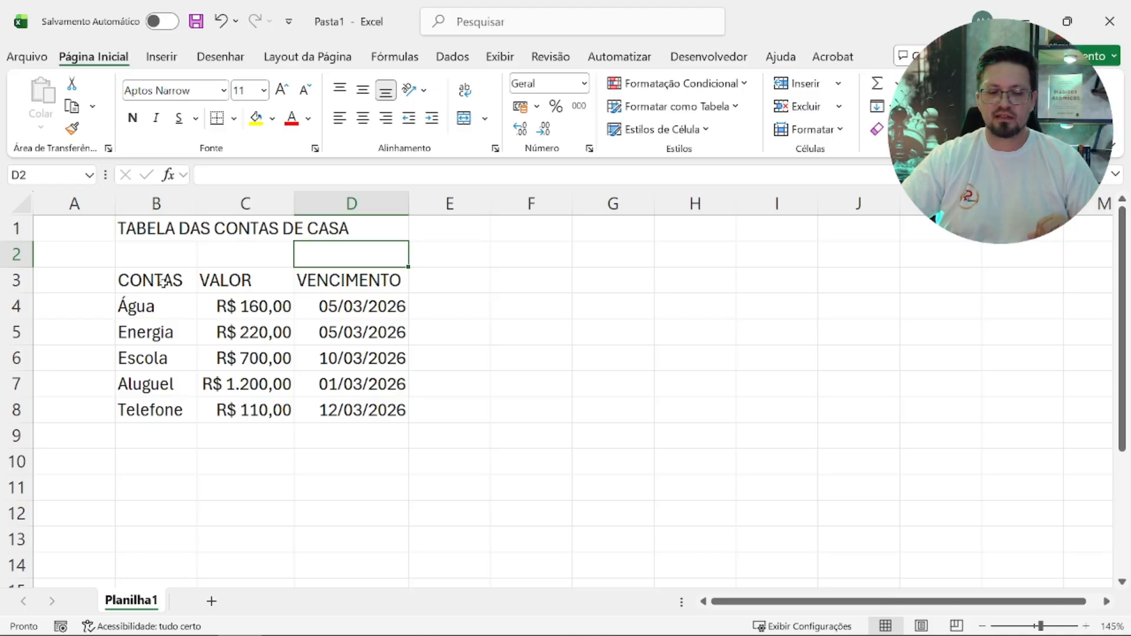
{"action": "left_click", "coordinate": [158, 229]}
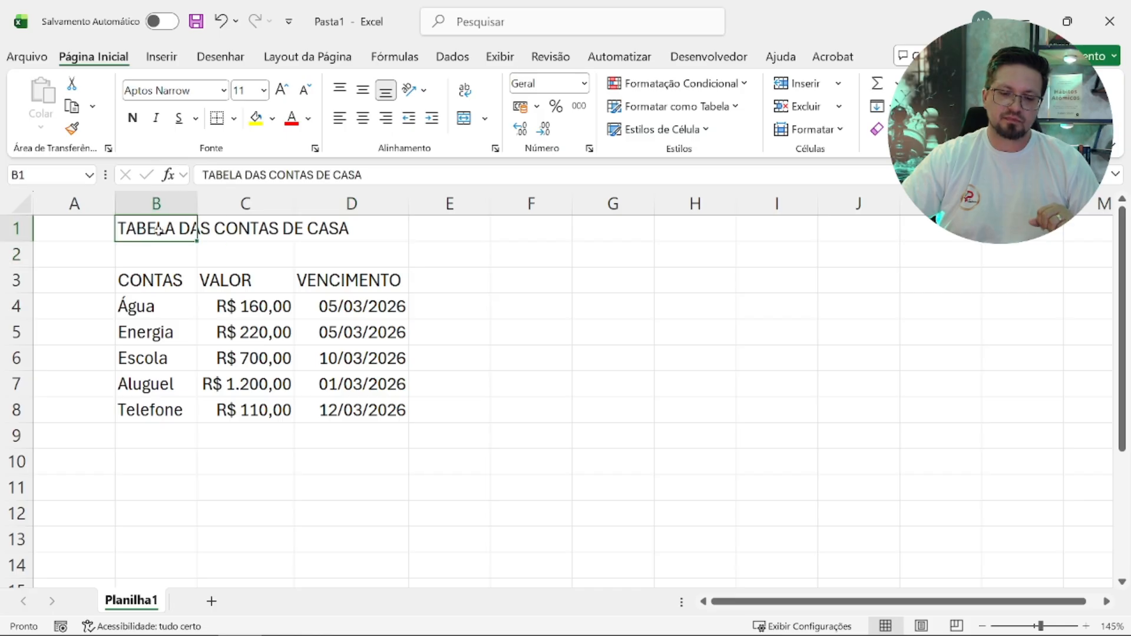
{"action": "left_click_drag", "start_coordinate": [158, 229], "coordinate": [352, 225]}
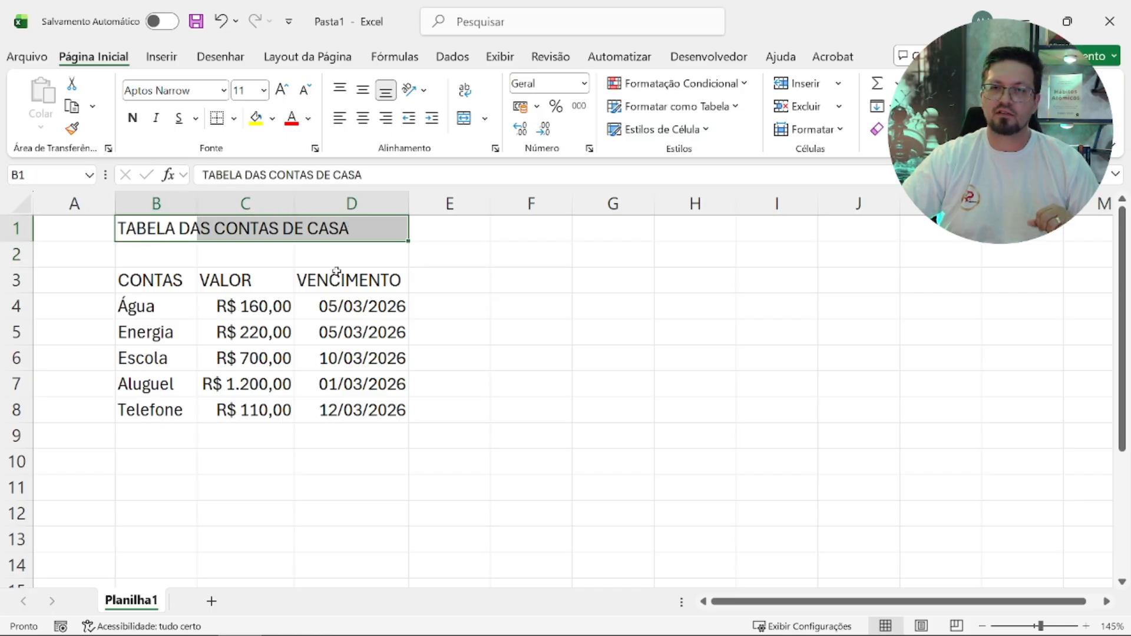
{"action": "left_click", "coordinate": [174, 235]}
{"action": "left_click", "coordinate": [360, 235]}
{"action": "left_click_drag", "start_coordinate": [147, 232], "coordinate": [324, 237]}
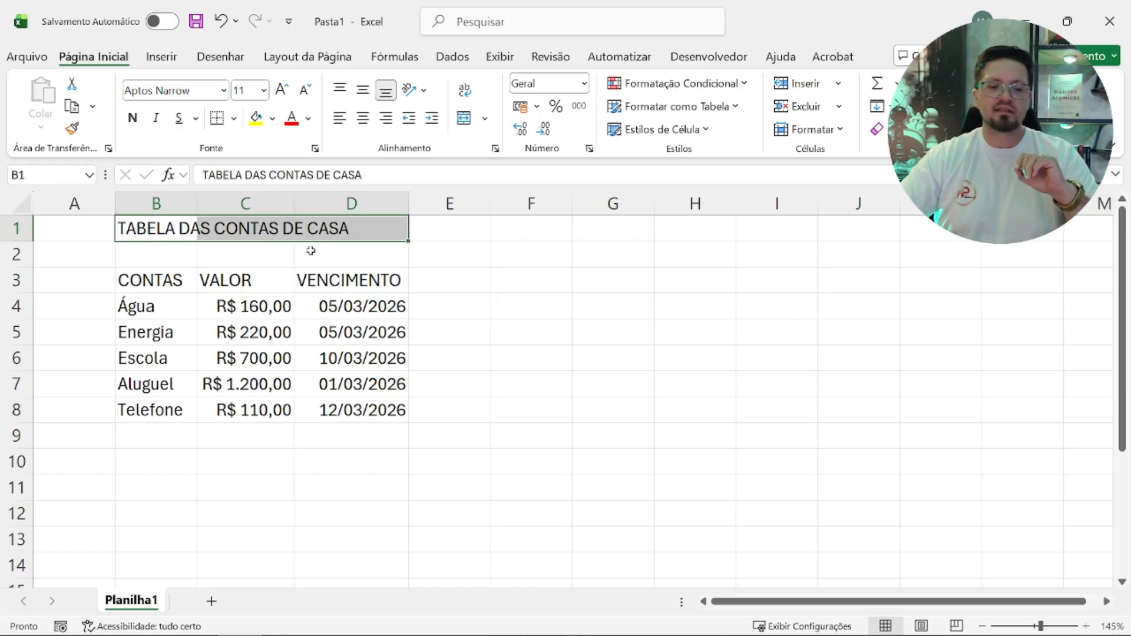
{"action": "left_click", "coordinate": [465, 120]}
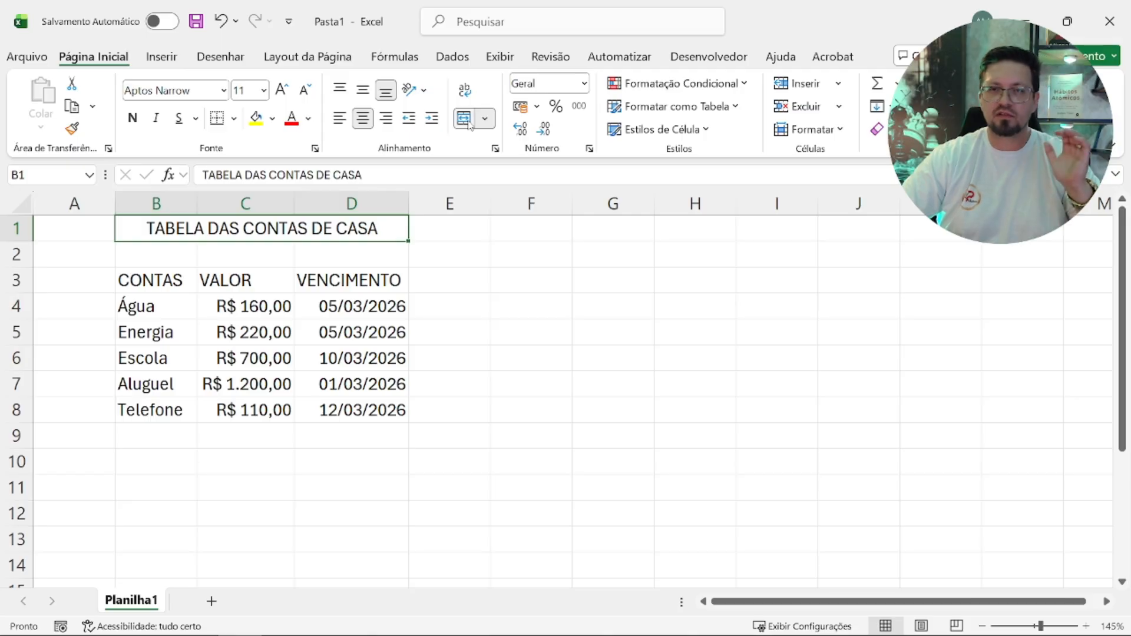
Step: Examine the merged title cell and the bills table range from B3 to D8
{"action": "left_click", "coordinate": [194, 254]}
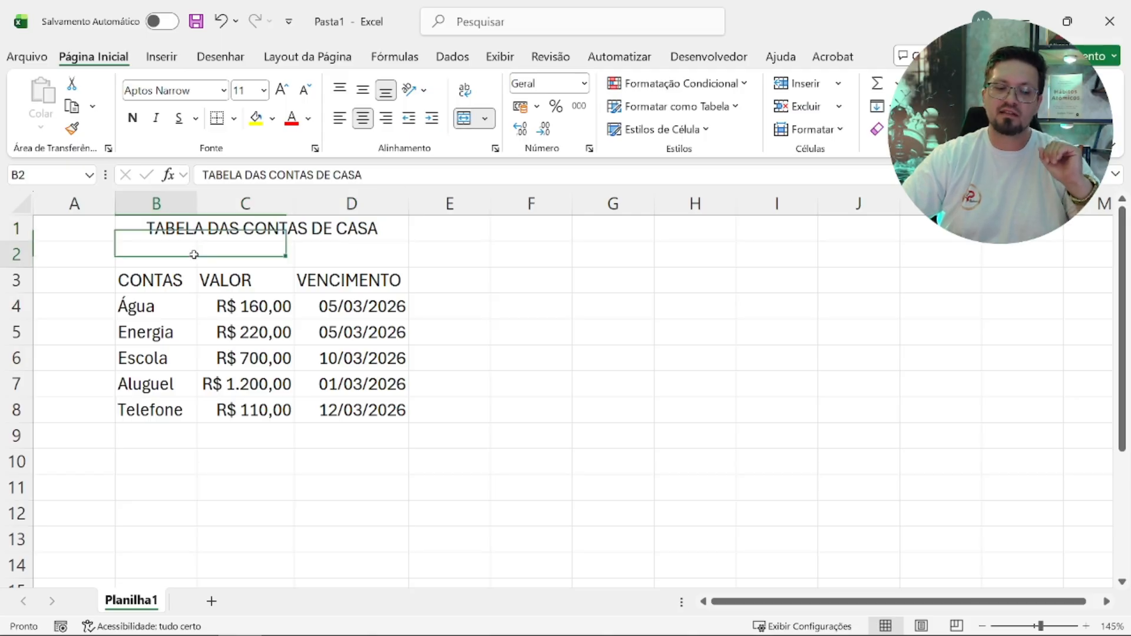
{"action": "key", "text": "Up"}
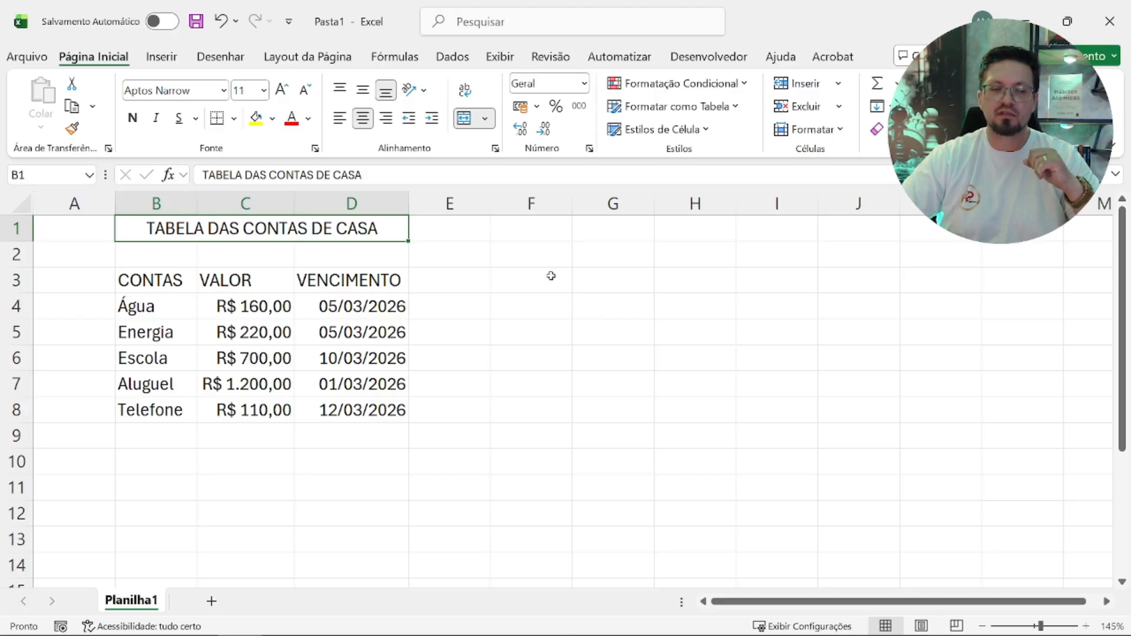
{"action": "left_click", "coordinate": [452, 333]}
{"action": "left_click", "coordinate": [158, 286]}
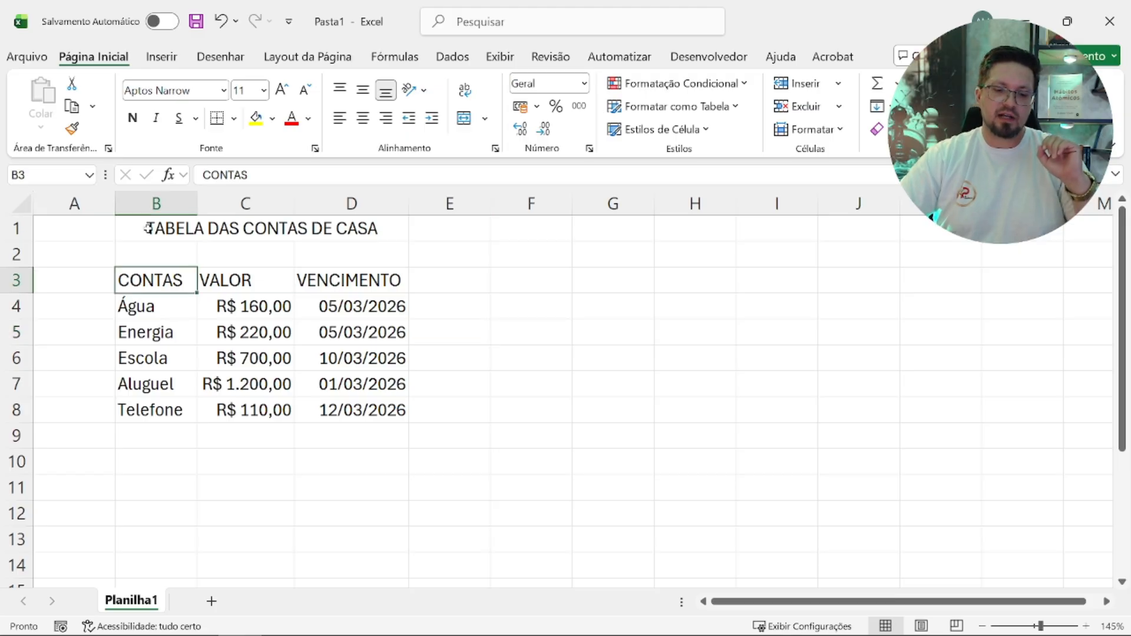
{"action": "left_click", "coordinate": [210, 327]}
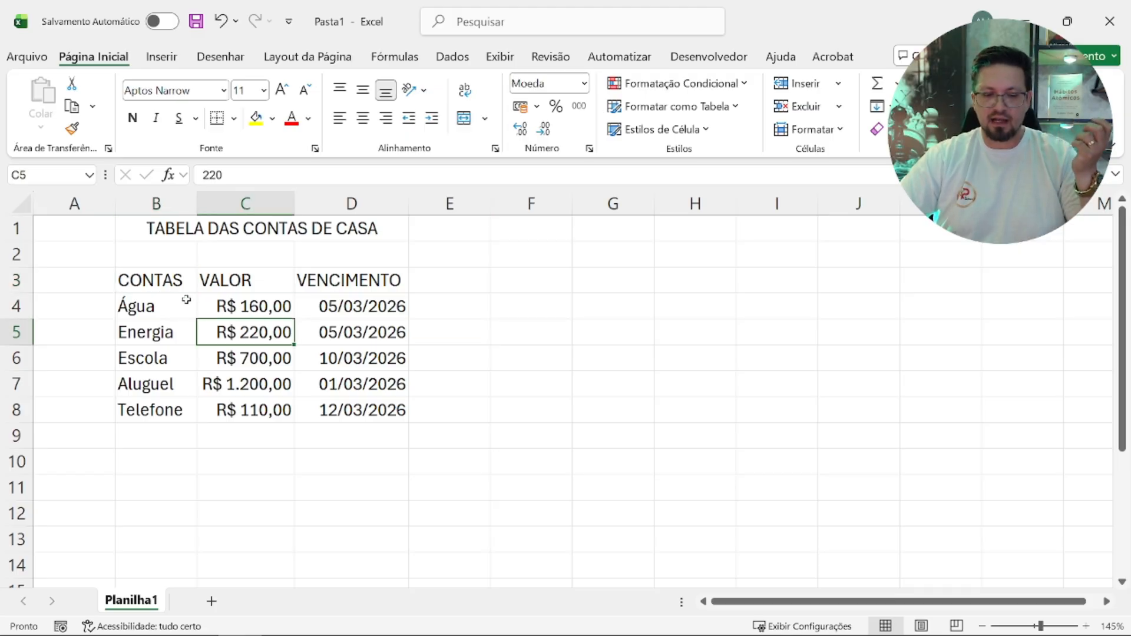
{"action": "mouse_move", "coordinate": [170, 268]}
{"action": "left_mouse_down"}
{"action": "mouse_move", "coordinate": [354, 306]}
{"action": "mouse_move", "coordinate": [365, 402]}
{"action": "left_mouse_up"}
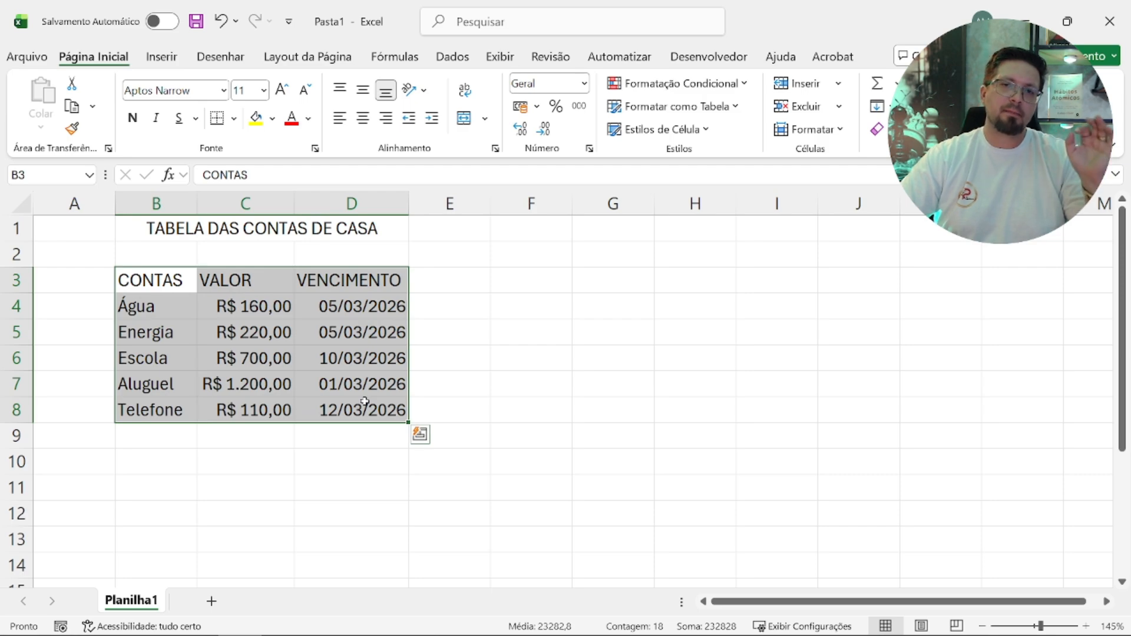
{"action": "left_click", "coordinate": [398, 356]}
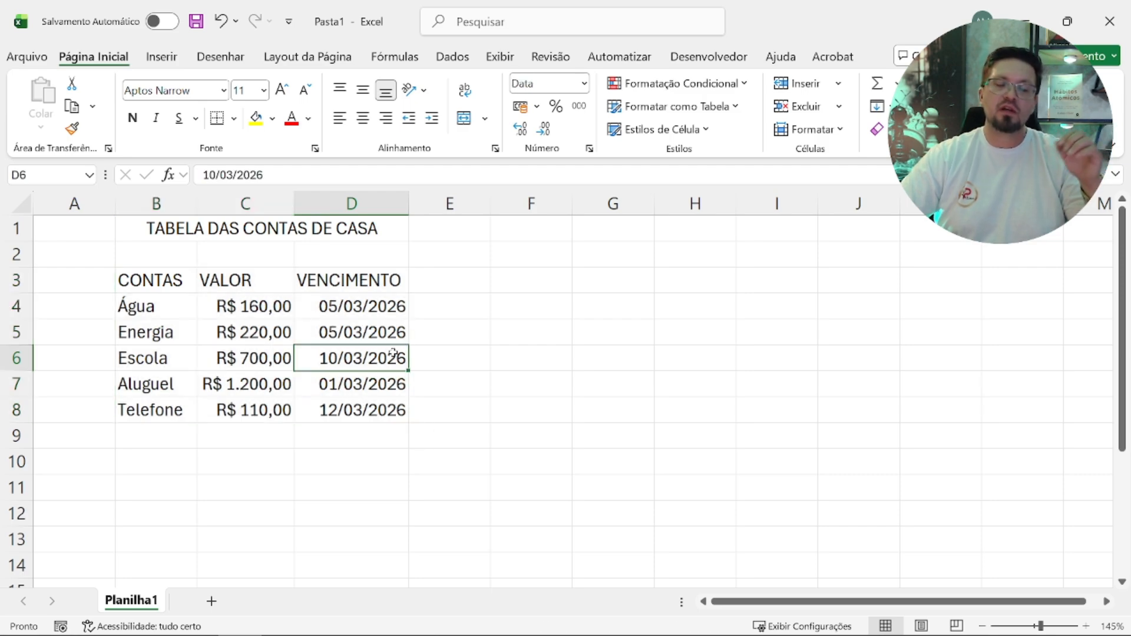
Step: Format the bills range B3:D8 as a table with headers, using the second-row green style from the Média group
{"action": "left_click", "coordinate": [160, 280]}
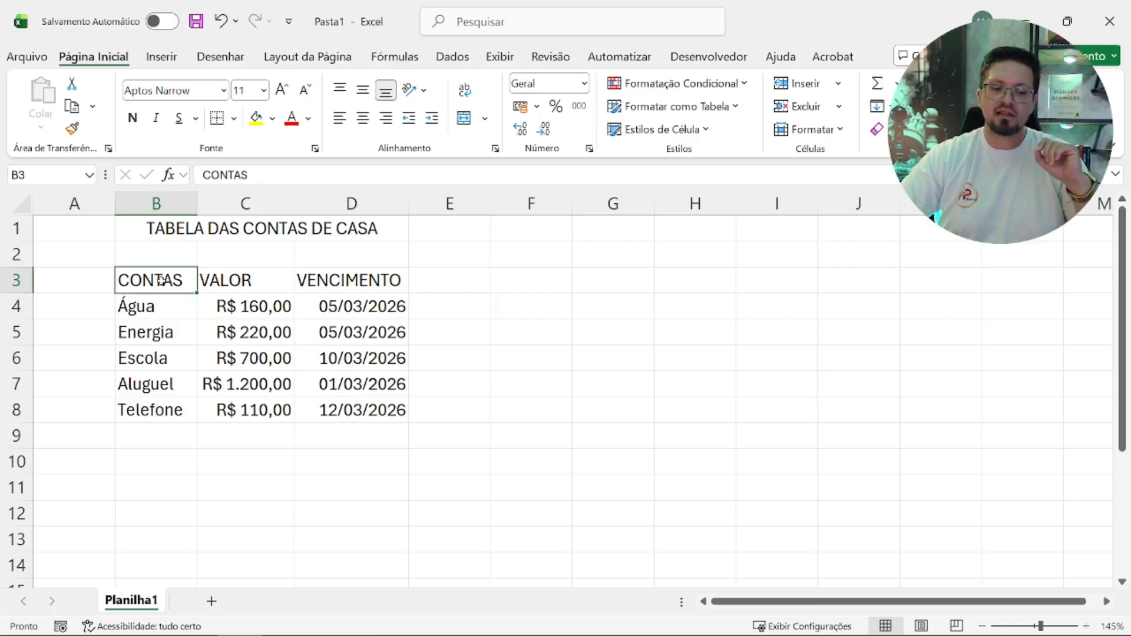
{"action": "left_click_drag", "start_coordinate": [162, 282], "coordinate": [371, 409]}
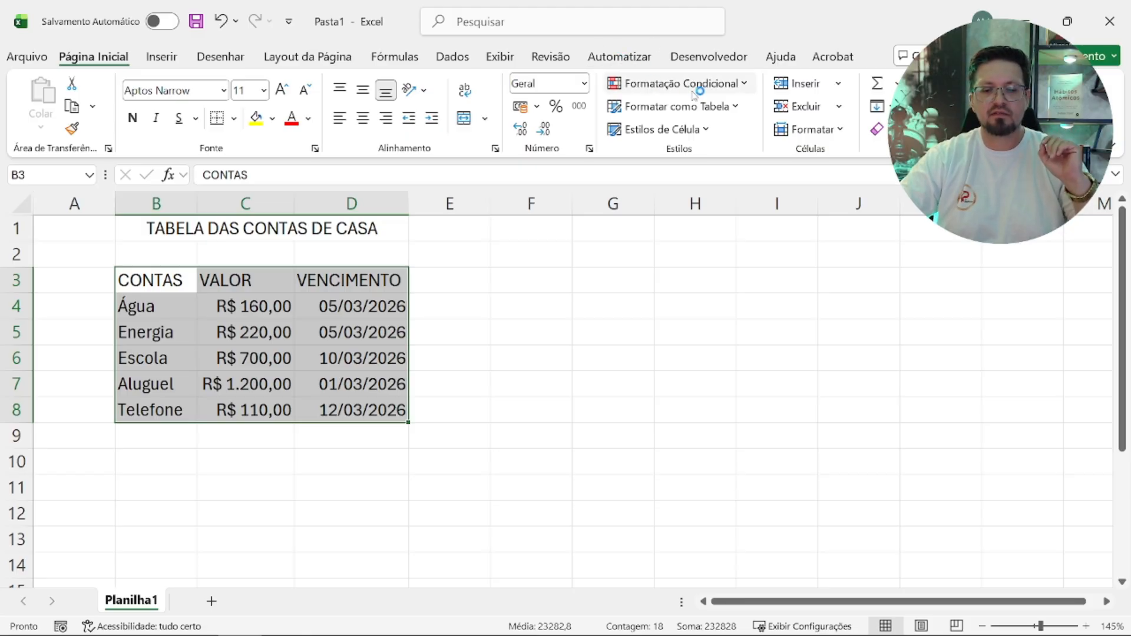
{"action": "left_click", "coordinate": [742, 108]}
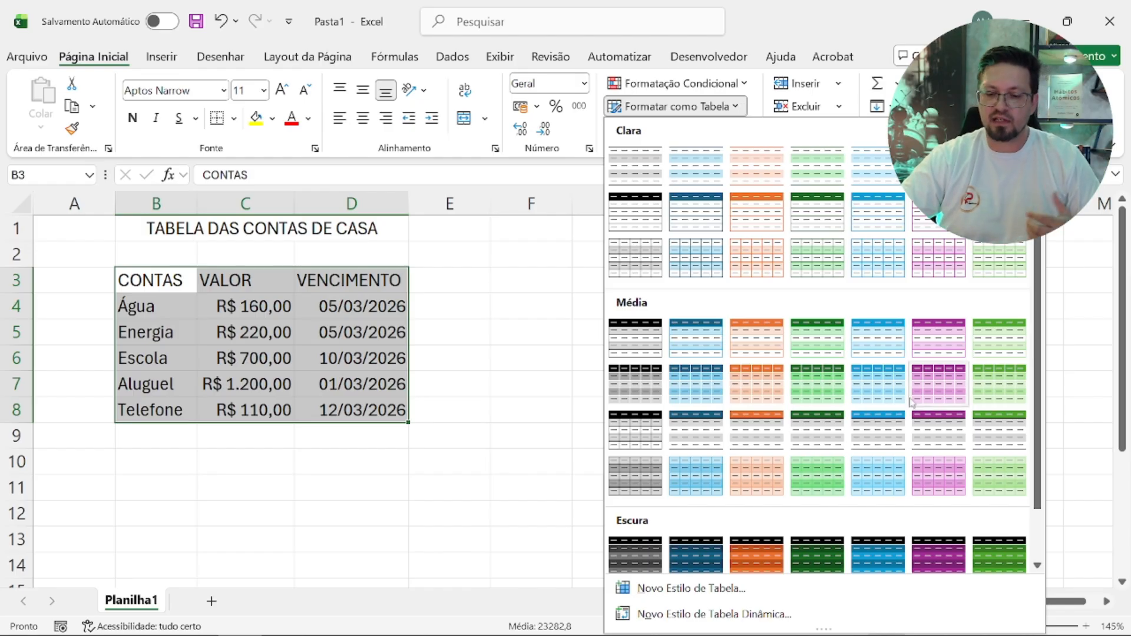
{"action": "left_click", "coordinate": [827, 386]}
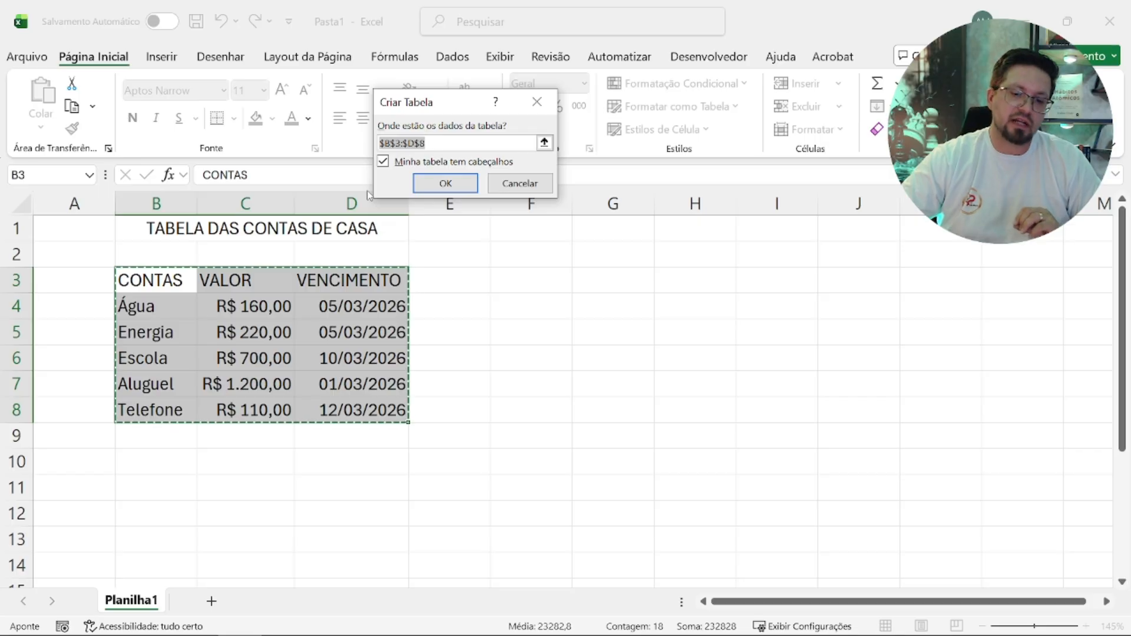
{"action": "left_click", "coordinate": [432, 186]}
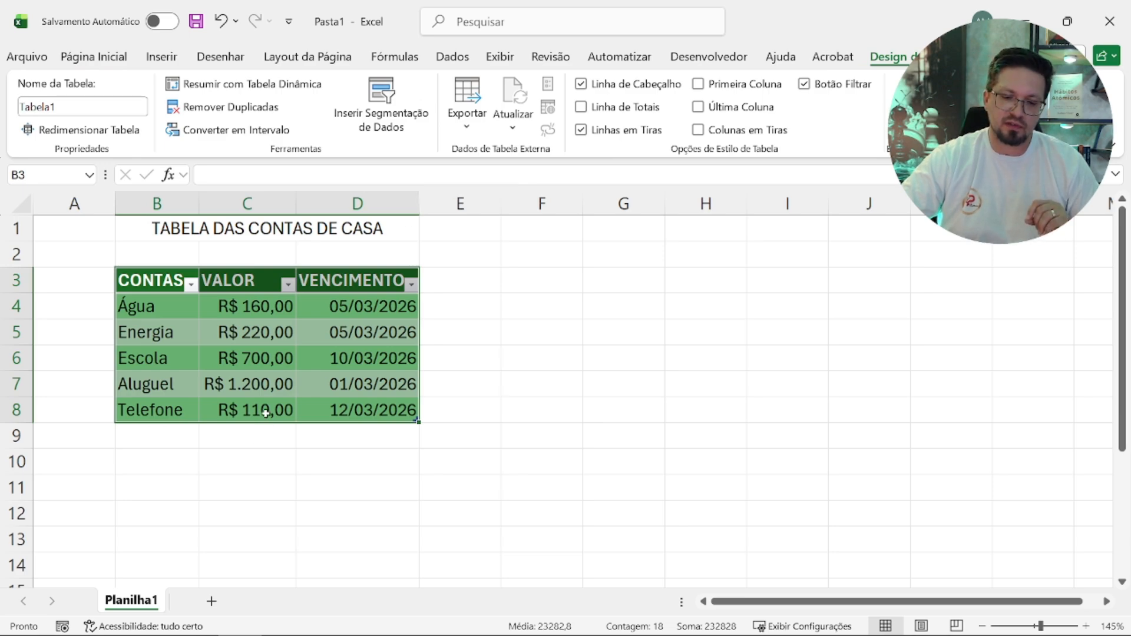
{"action": "left_click", "coordinate": [274, 387]}
{"action": "left_click", "coordinate": [271, 283]}
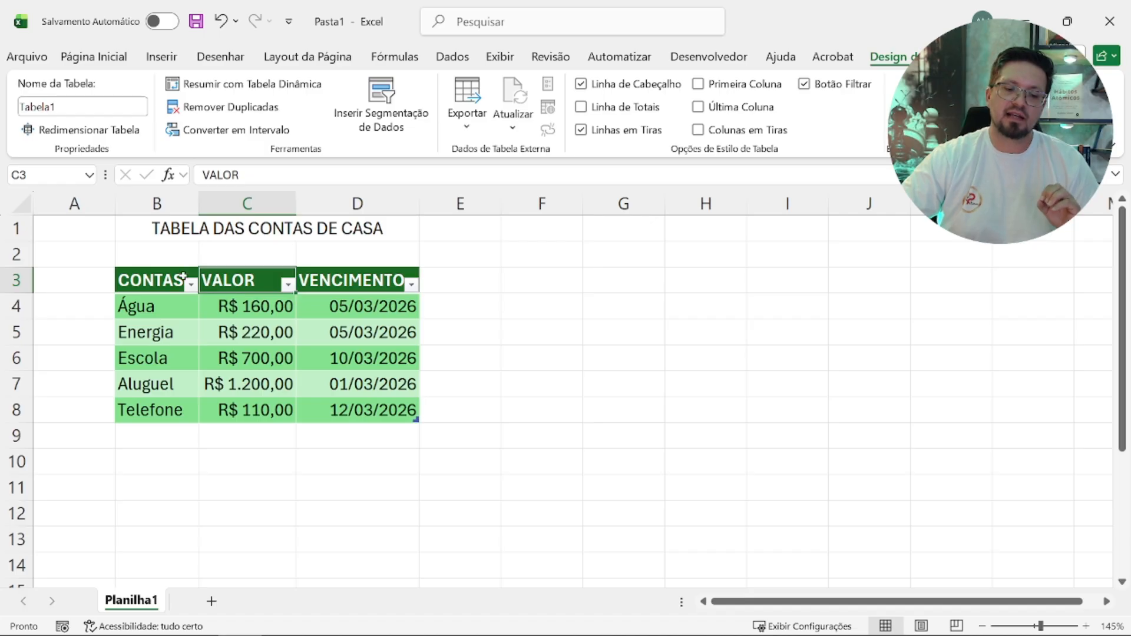
Step: Sort the table by the CONTAS column from A to Z, and re-sort it from Z to A
{"action": "left_click", "coordinate": [161, 277]}
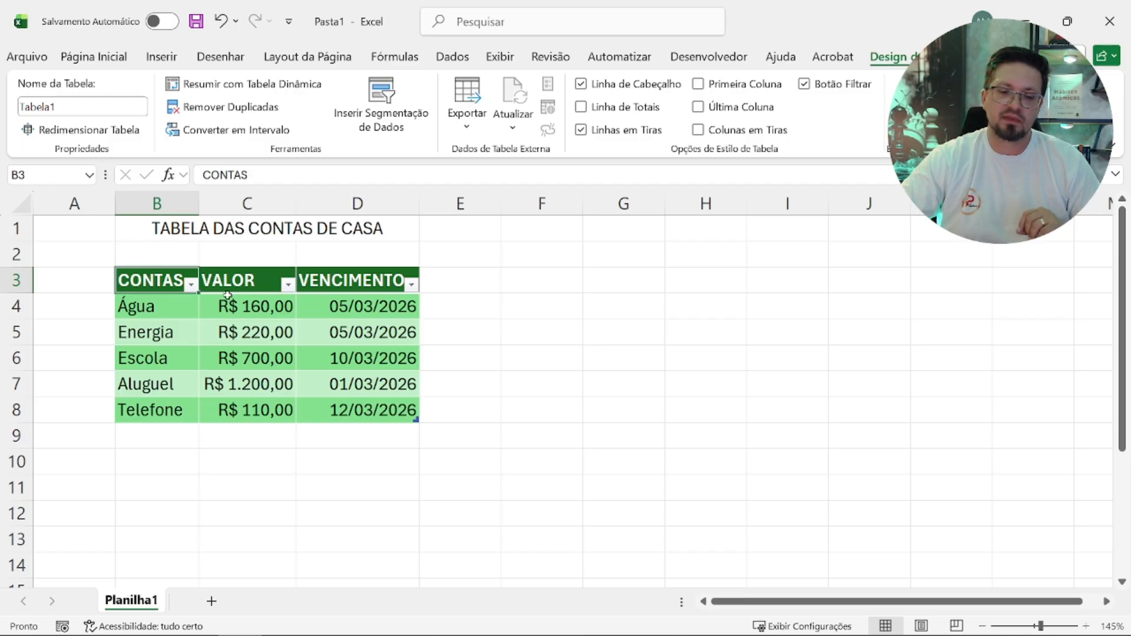
{"action": "left_click", "coordinate": [192, 287]}
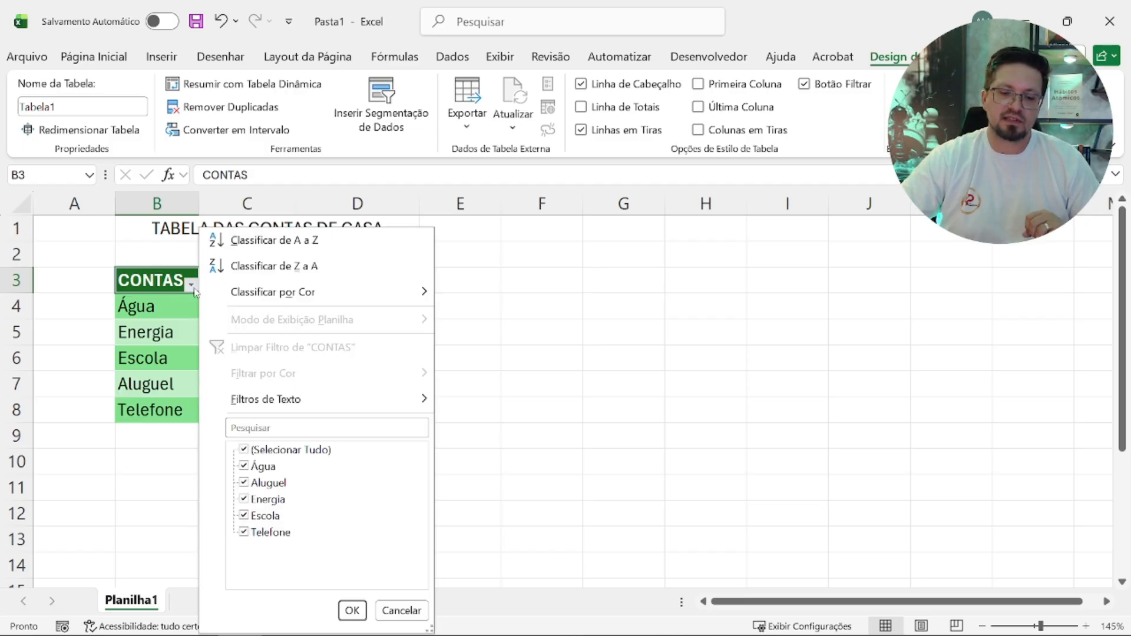
{"action": "left_click", "coordinate": [304, 242]}
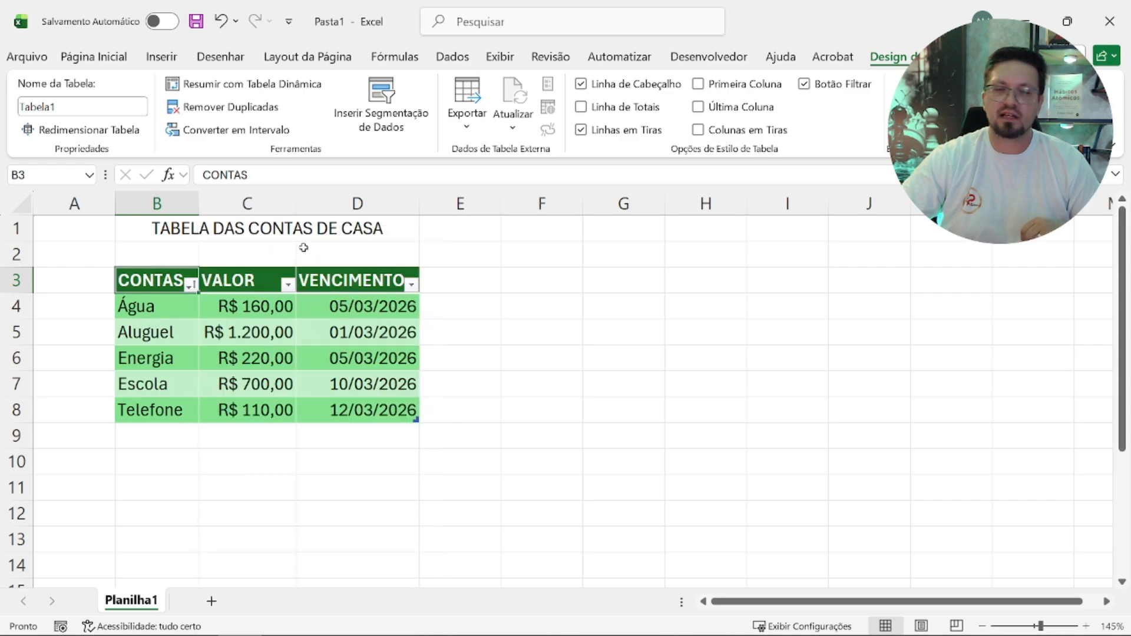
{"action": "left_click", "coordinate": [191, 286]}
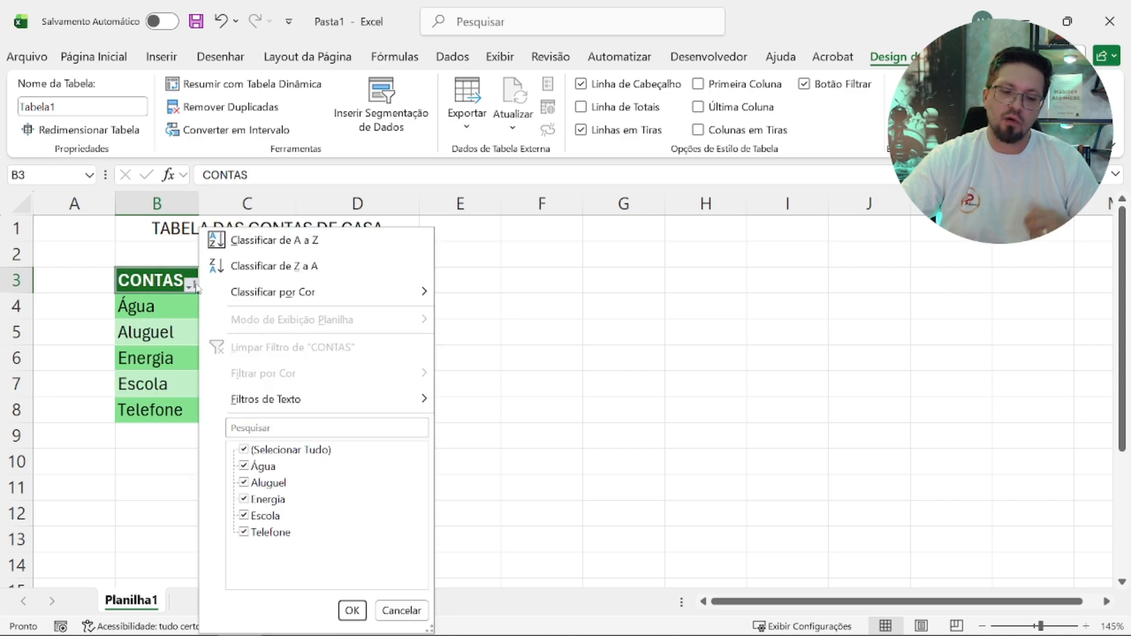
{"action": "left_click", "coordinate": [298, 266]}
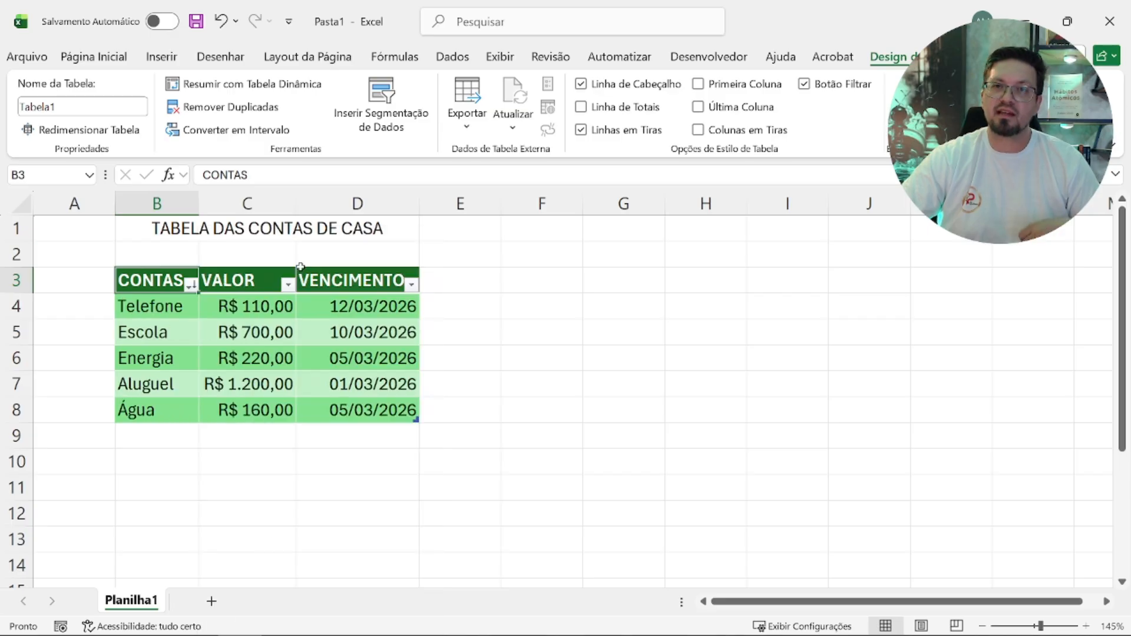
Step: Filter the CONTAS column to show only Escola, and clear that filter
{"action": "left_click", "coordinate": [191, 286]}
{"action": "left_click", "coordinate": [266, 451]}
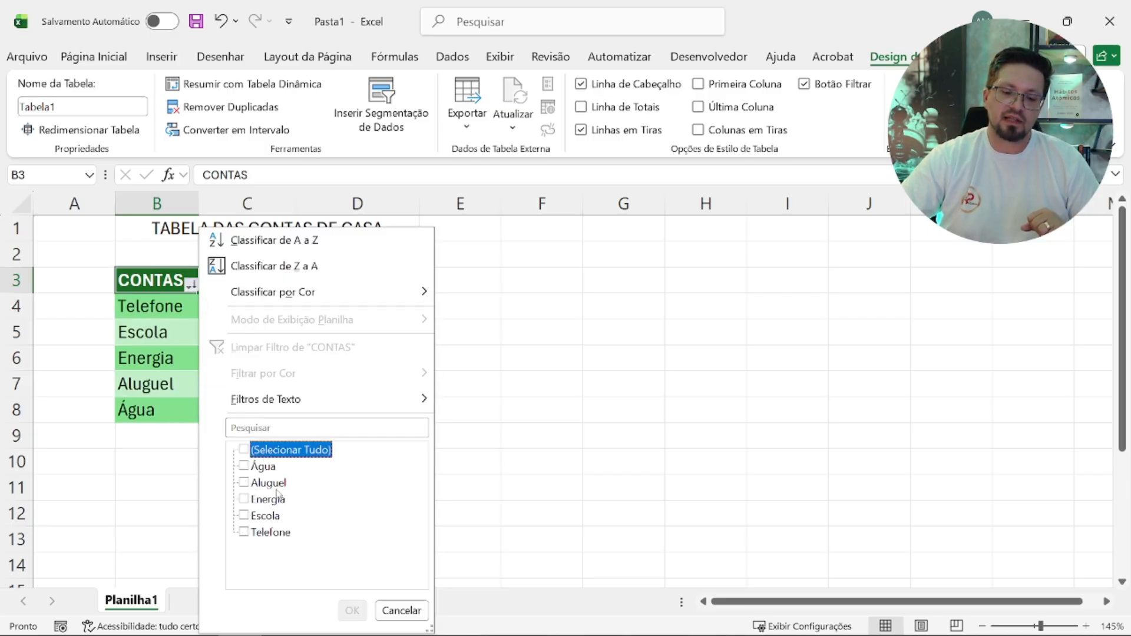
{"action": "left_click", "coordinate": [255, 516]}
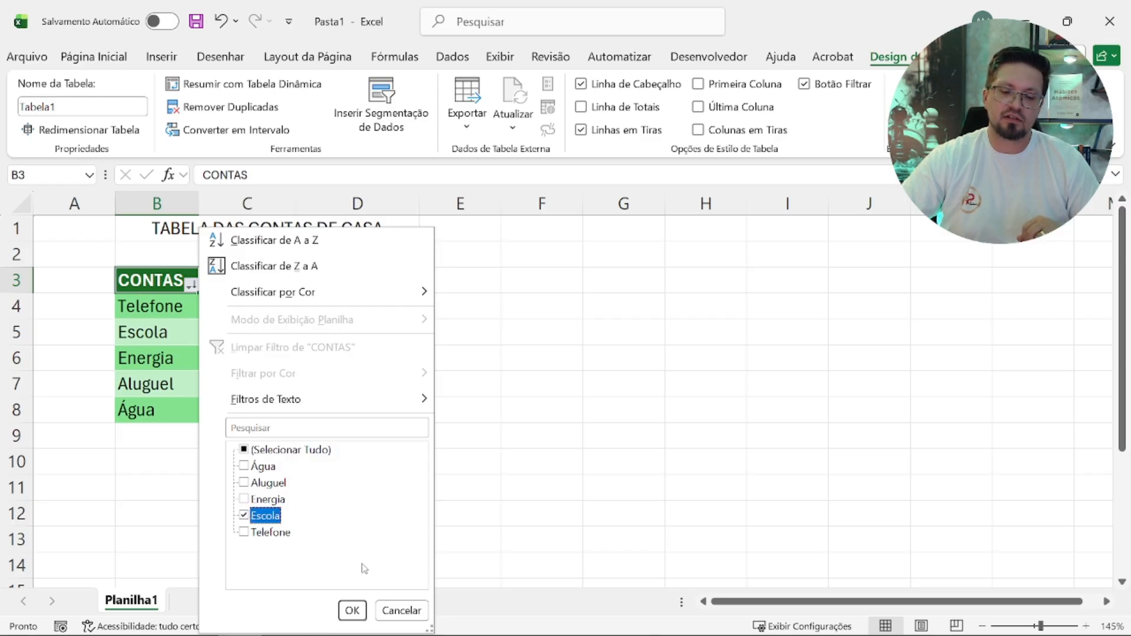
{"action": "left_click", "coordinate": [354, 612]}
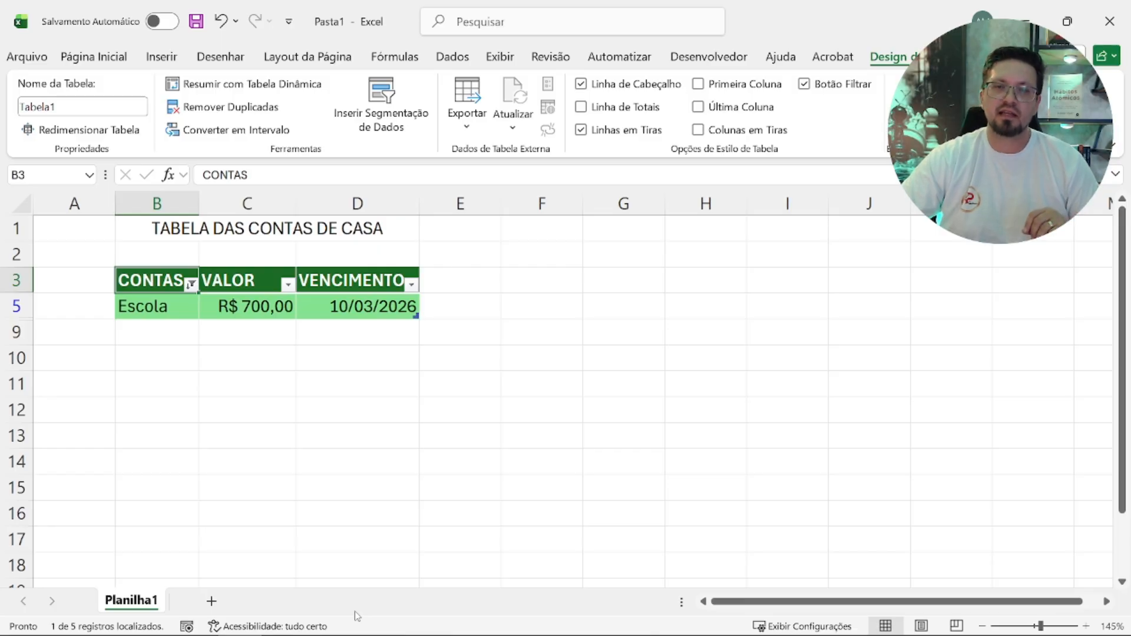
{"action": "left_click", "coordinate": [191, 285]}
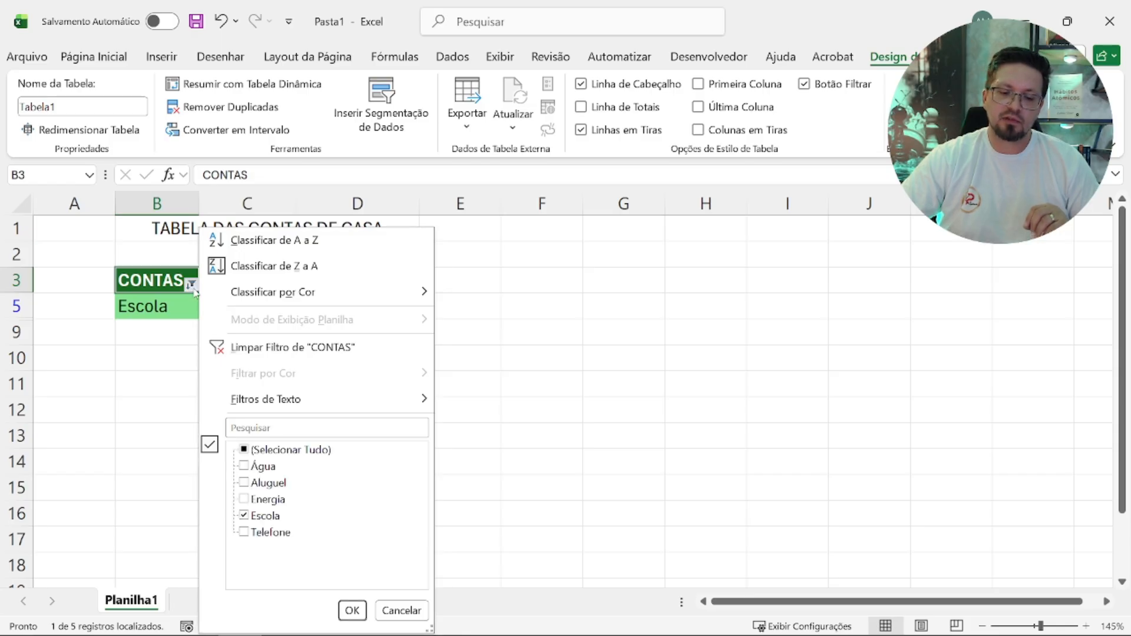
{"action": "left_click", "coordinate": [358, 352]}
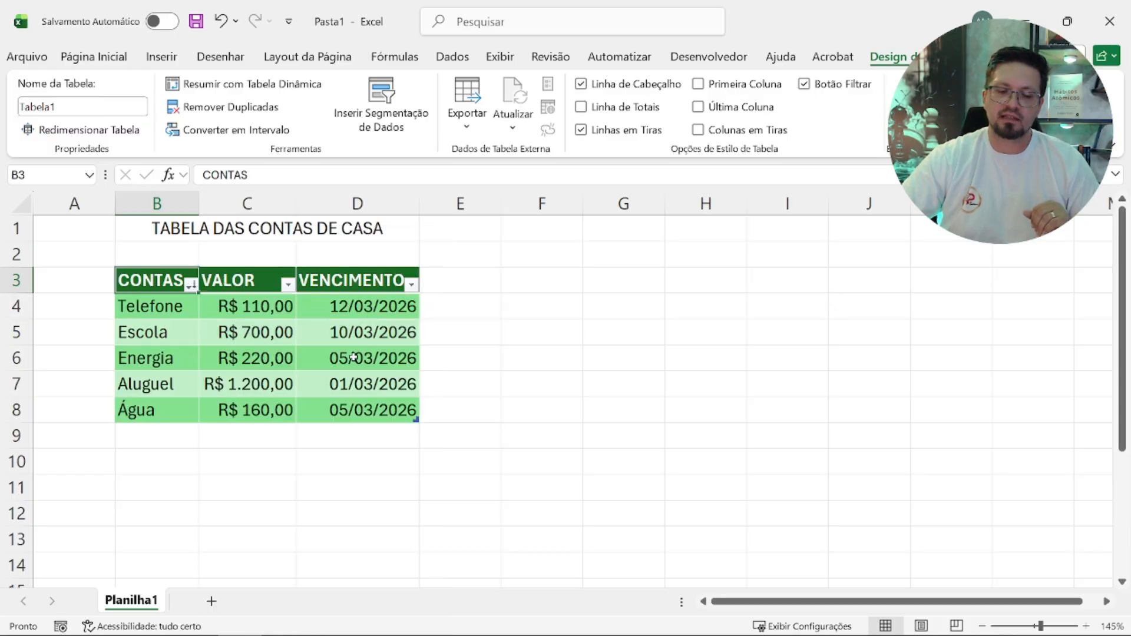
Step: Sort the table by the VALOR column from largest to smallest
{"action": "left_click", "coordinate": [288, 287]}
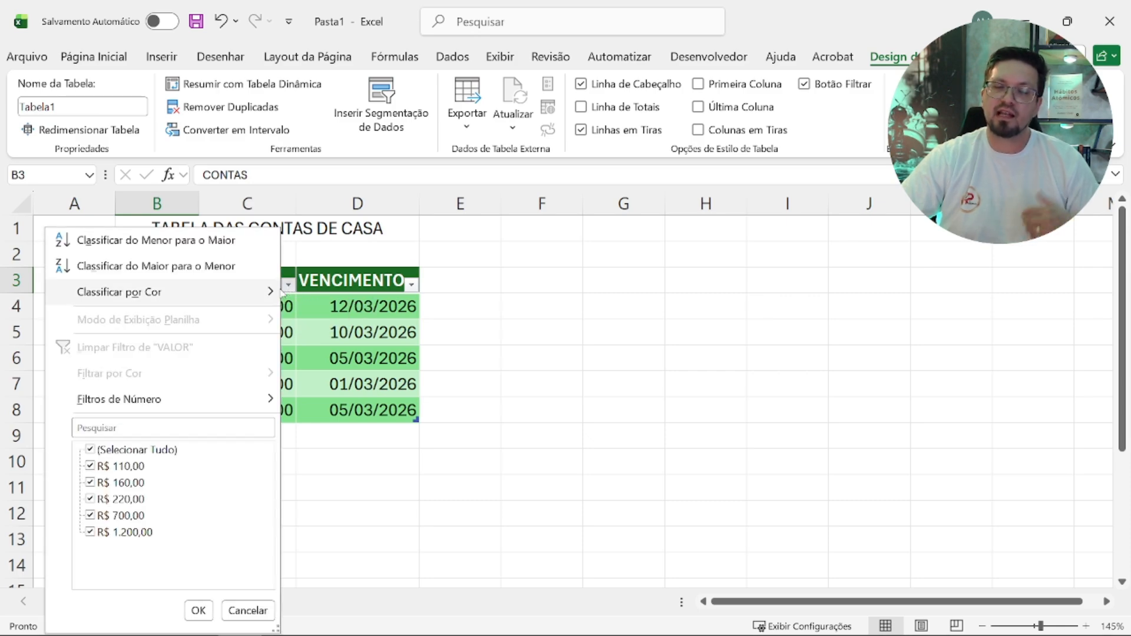
{"action": "left_click", "coordinate": [253, 273]}
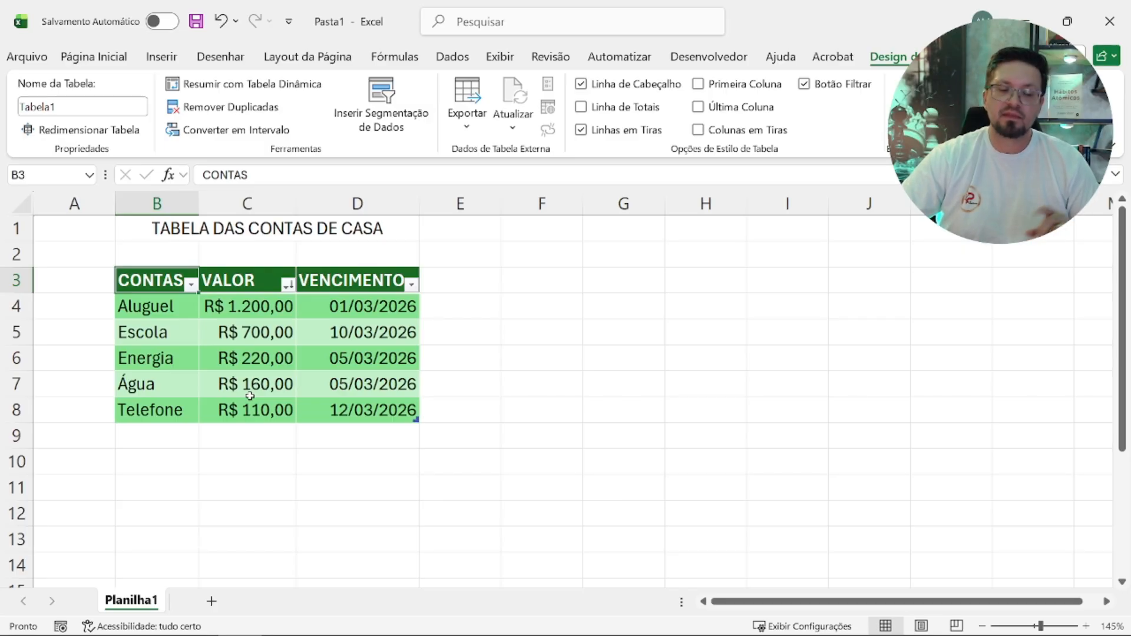
Step: Sort the table by VENCIMENTO from newest to oldest, and re-sort it from oldest to newest
{"action": "left_click", "coordinate": [413, 287]}
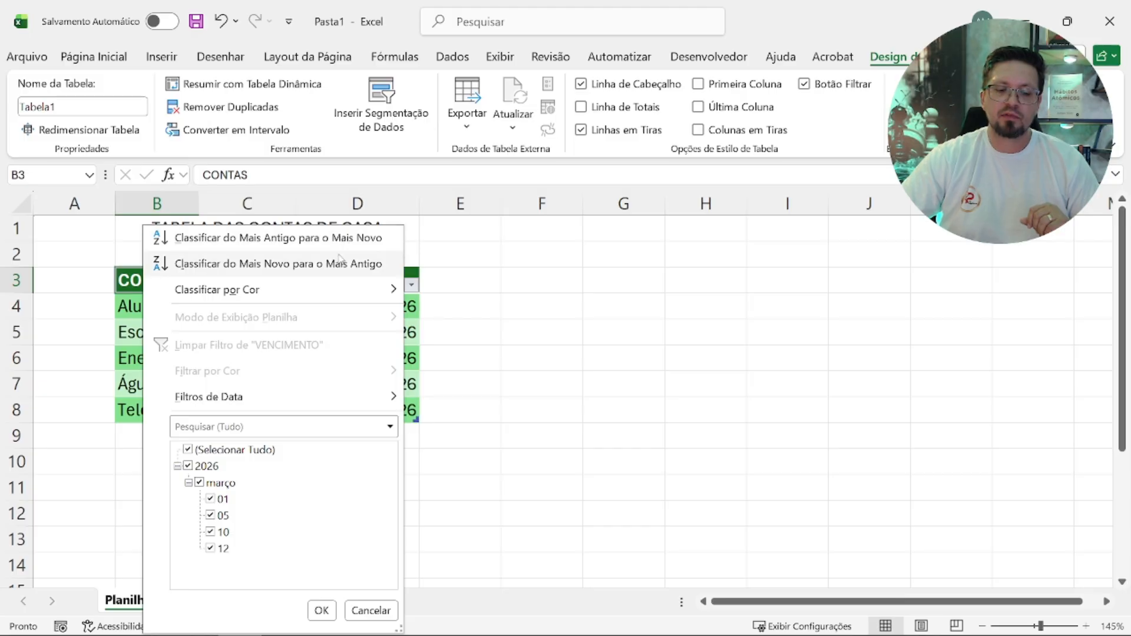
{"action": "left_click", "coordinate": [347, 265]}
{"action": "left_click", "coordinate": [411, 285]}
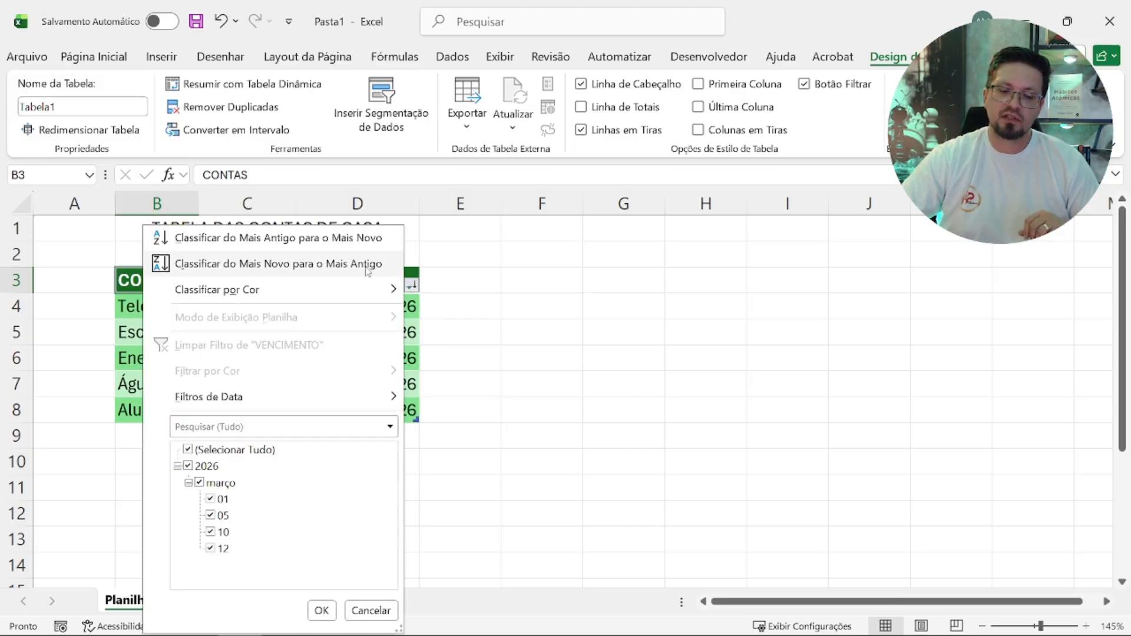
{"action": "left_click", "coordinate": [363, 235]}
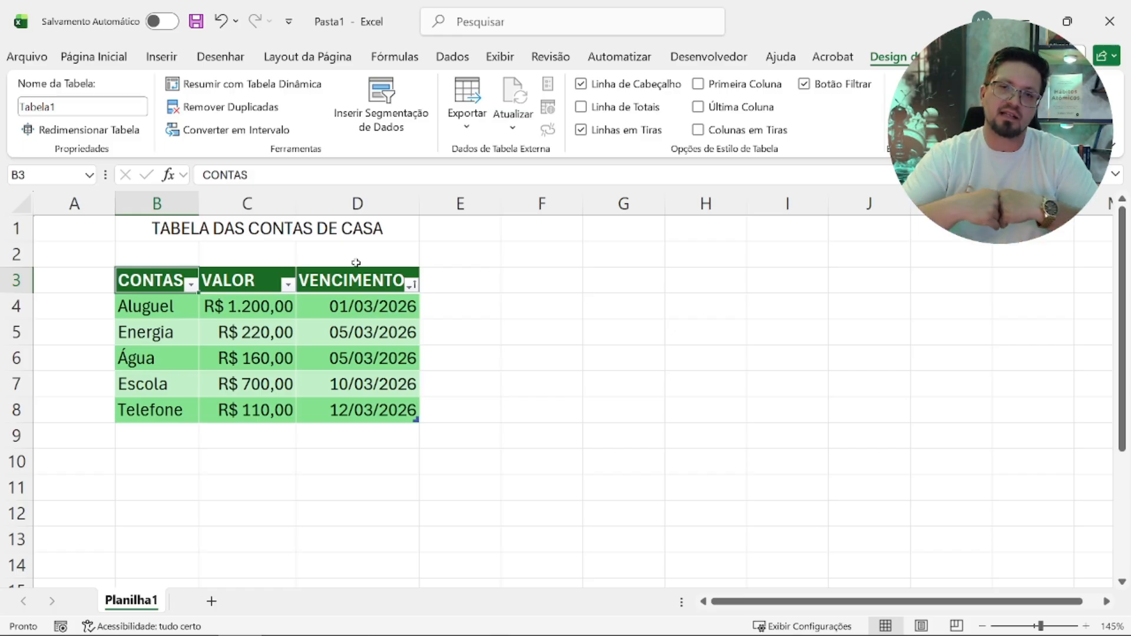
Step: Filter the VENCIMENTO column to show only day 05 of março 2026, and clear that filter
{"action": "left_click", "coordinate": [411, 285]}
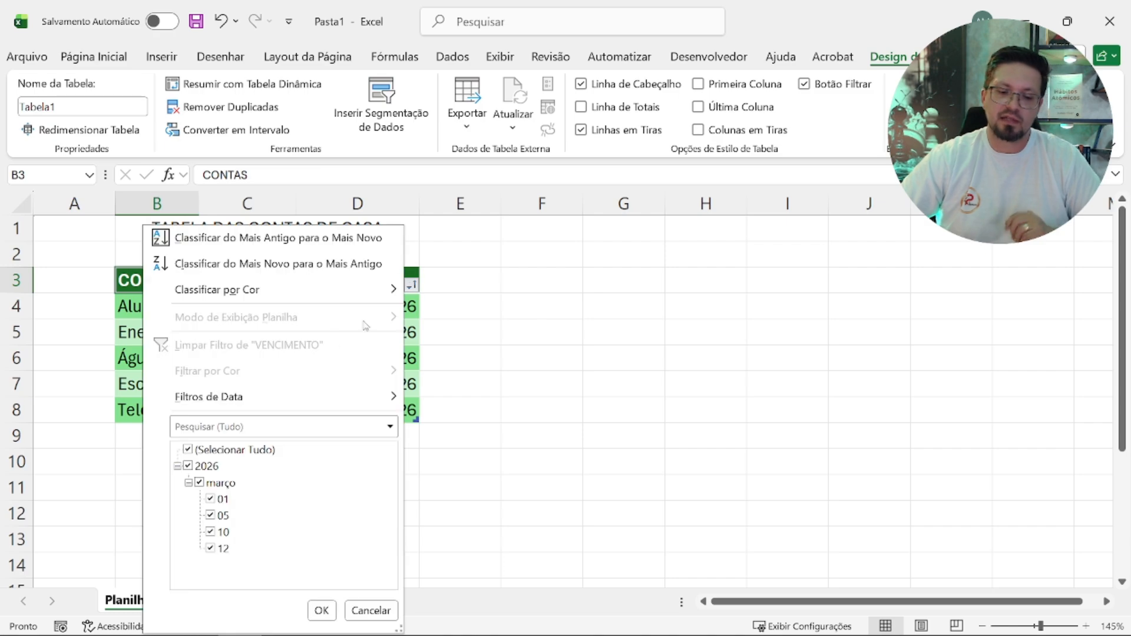
{"action": "left_click", "coordinate": [214, 455]}
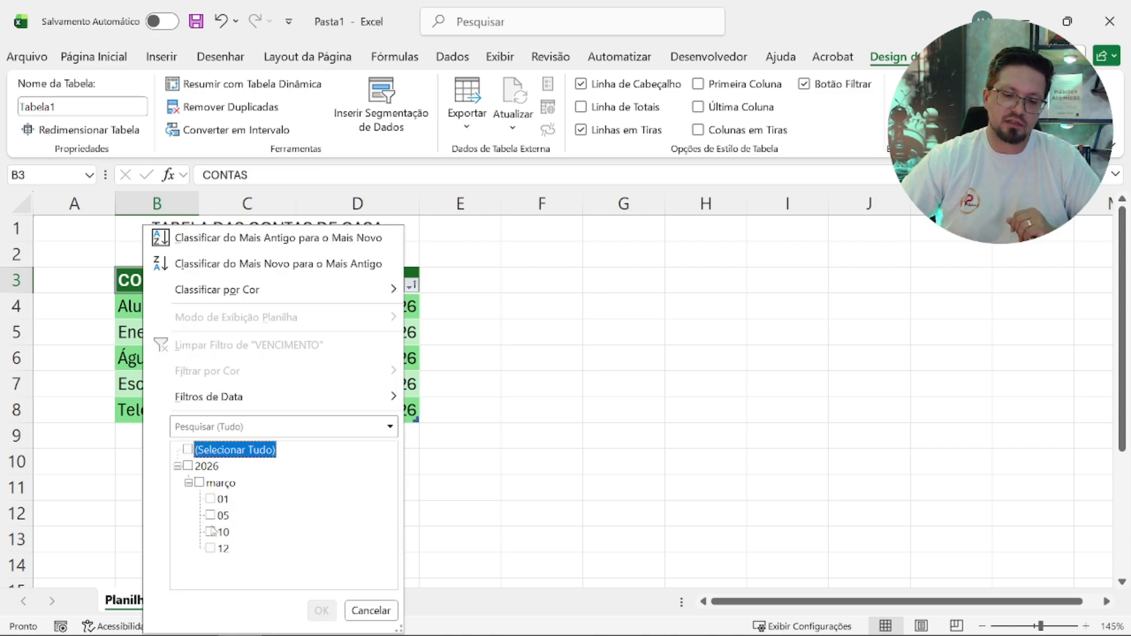
{"action": "left_click", "coordinate": [211, 516]}
{"action": "left_click", "coordinate": [321, 612]}
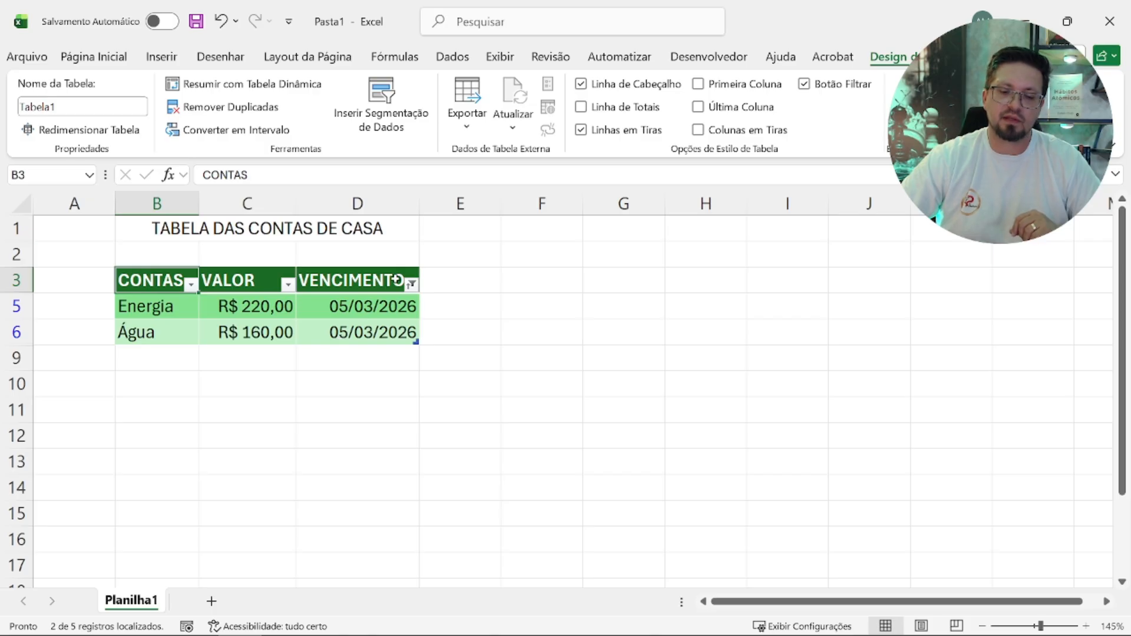
{"action": "left_click", "coordinate": [411, 284]}
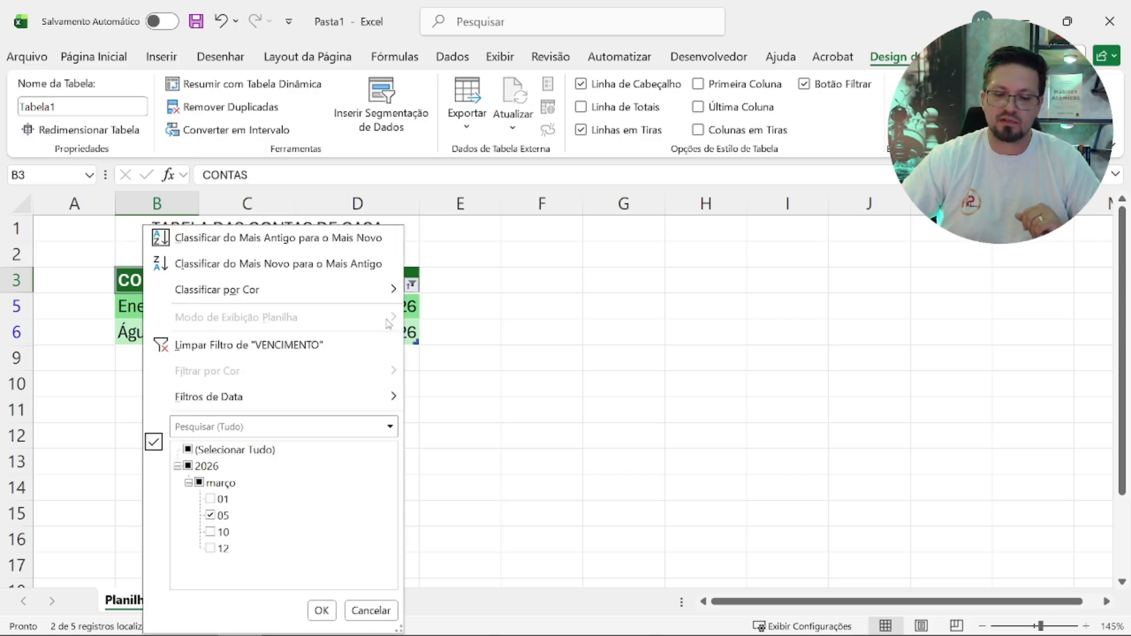
{"action": "left_click", "coordinate": [348, 347]}
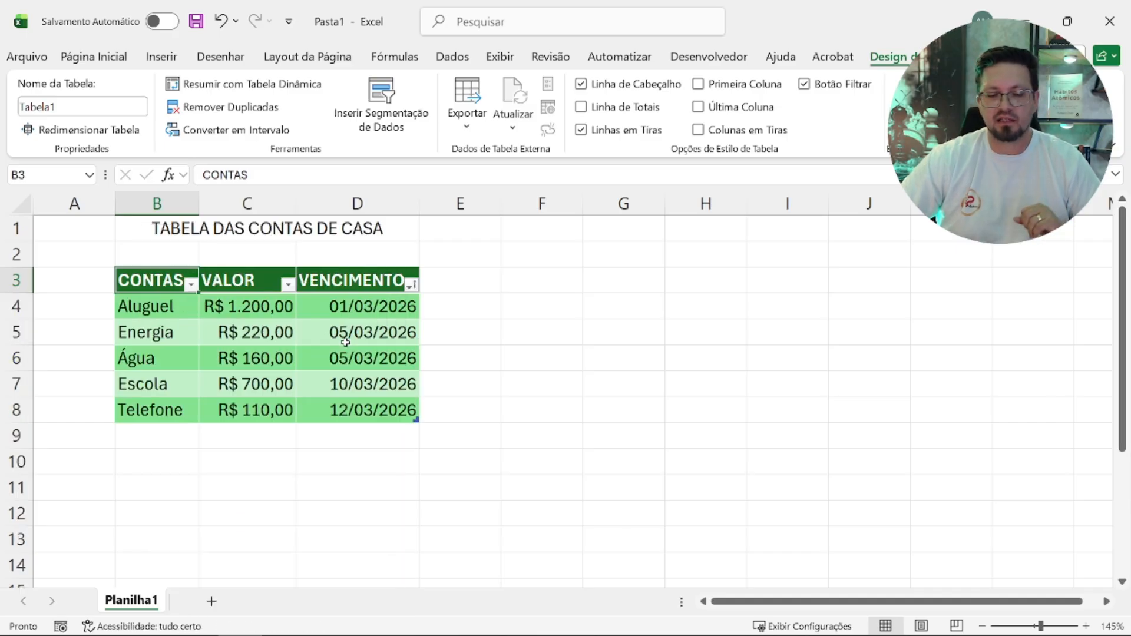
Step: Copy the formatting of the CONTAS header cell B3 onto the title TABELA DAS CONTAS DE CASA with Format Painter
{"action": "left_click", "coordinate": [384, 467]}
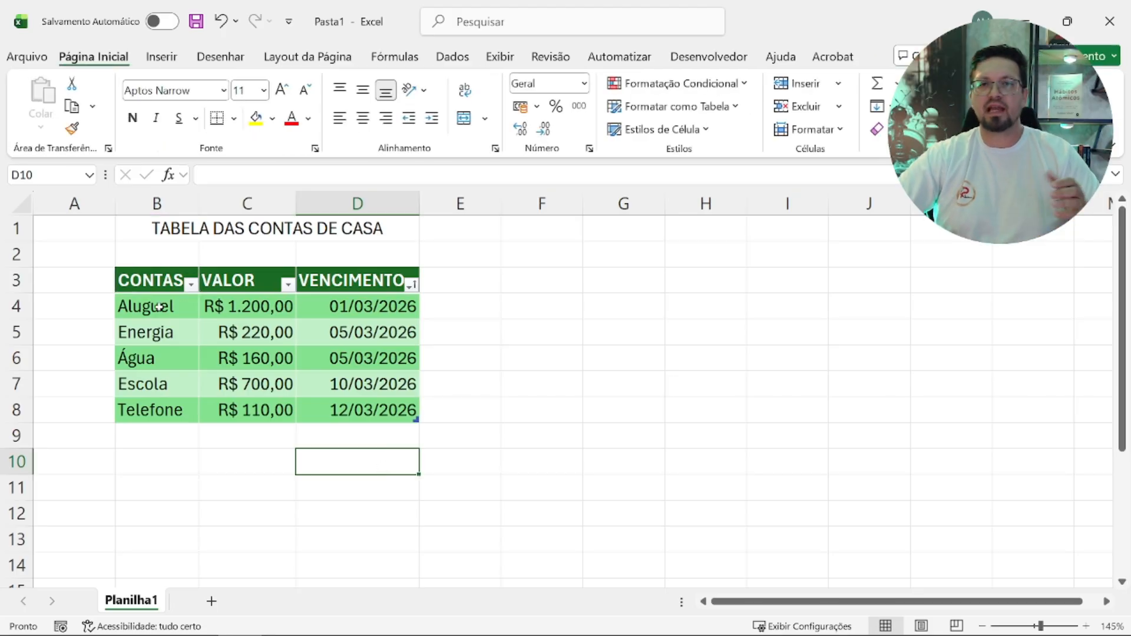
{"action": "left_click", "coordinate": [138, 228]}
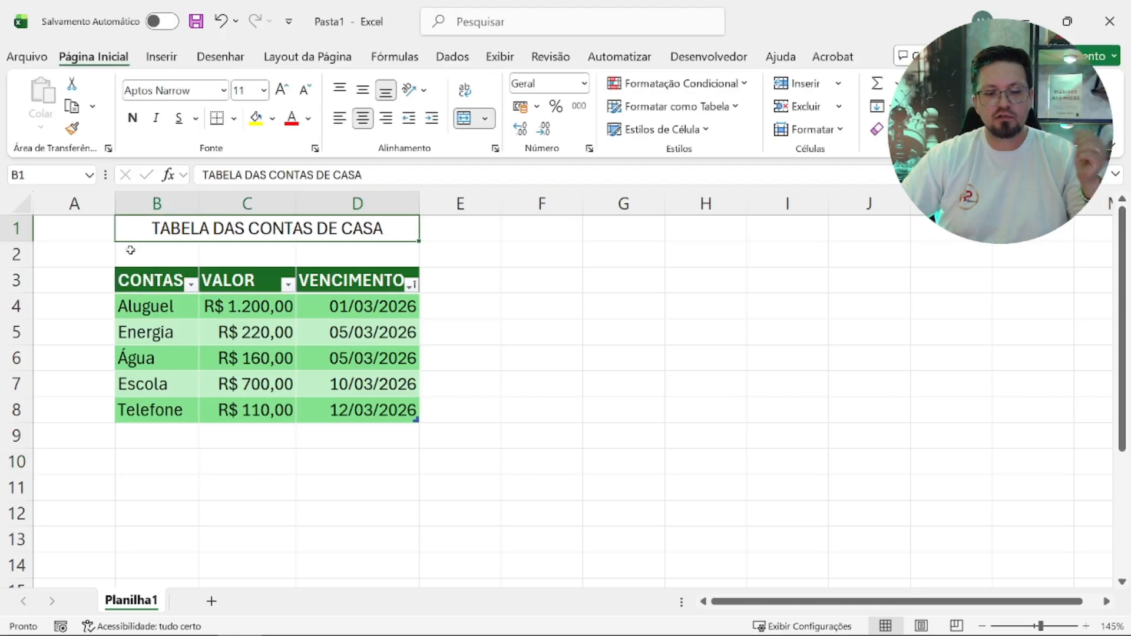
{"action": "left_click", "coordinate": [143, 284]}
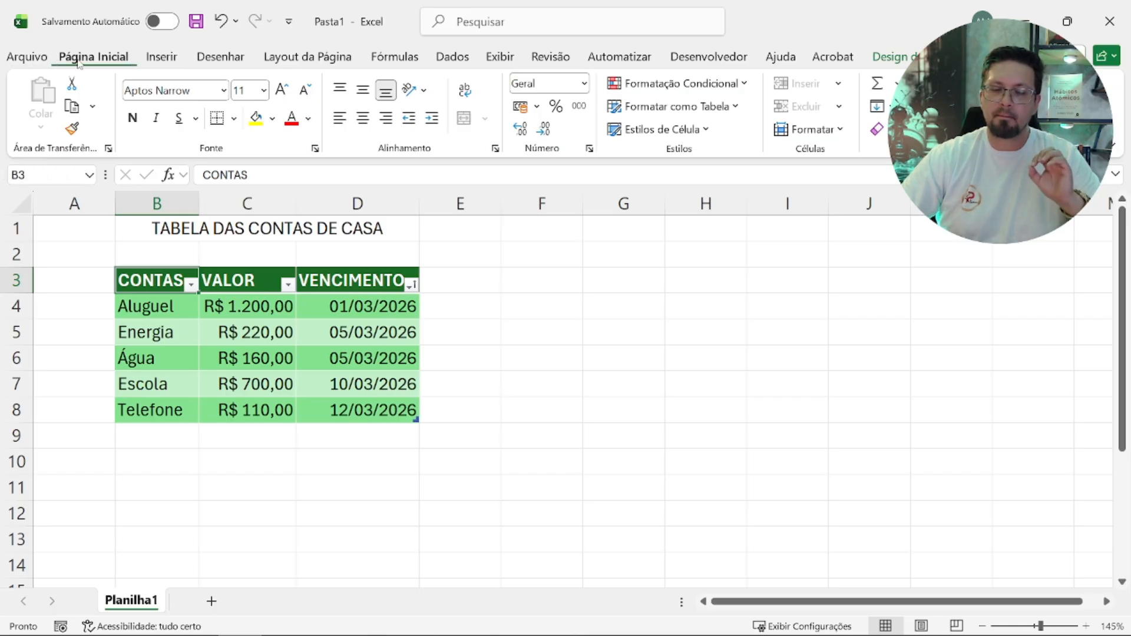
{"action": "left_click", "coordinate": [79, 132]}
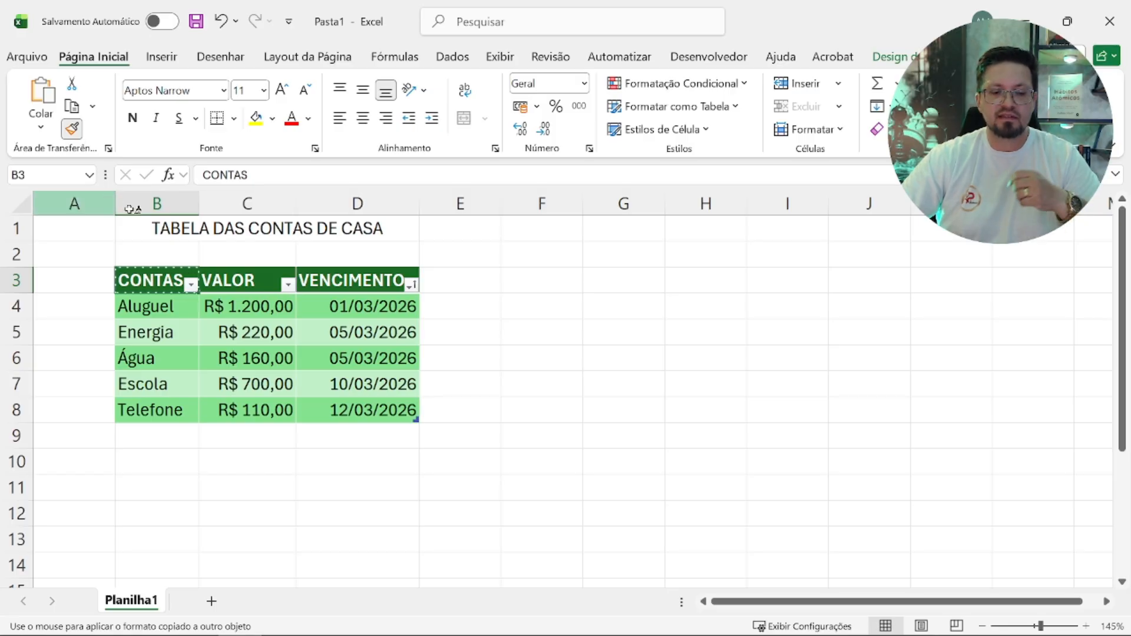
{"action": "left_click", "coordinate": [272, 224]}
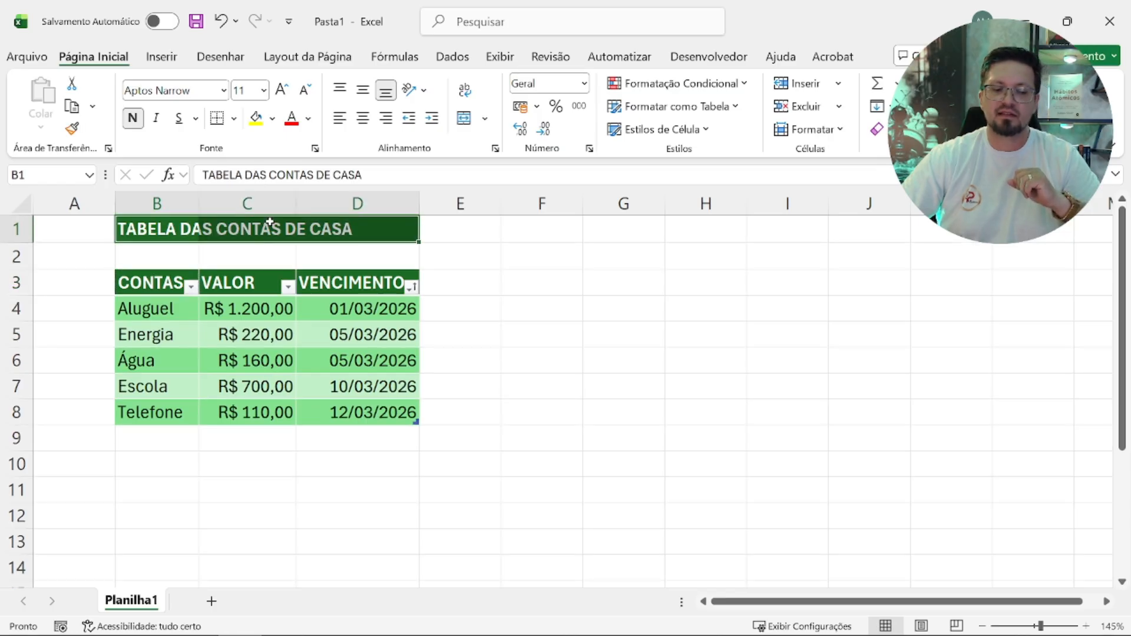
{"action": "left_click", "coordinate": [518, 264]}
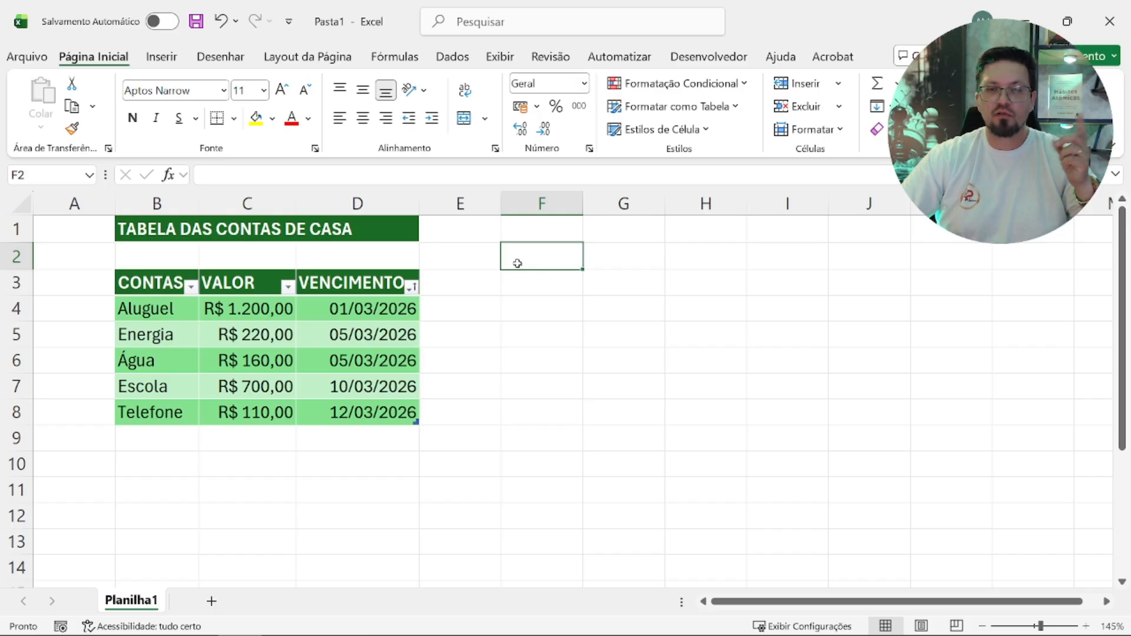
Step: Merge and centre the green title across cells B1 to D1 again
{"action": "left_click", "coordinate": [258, 230]}
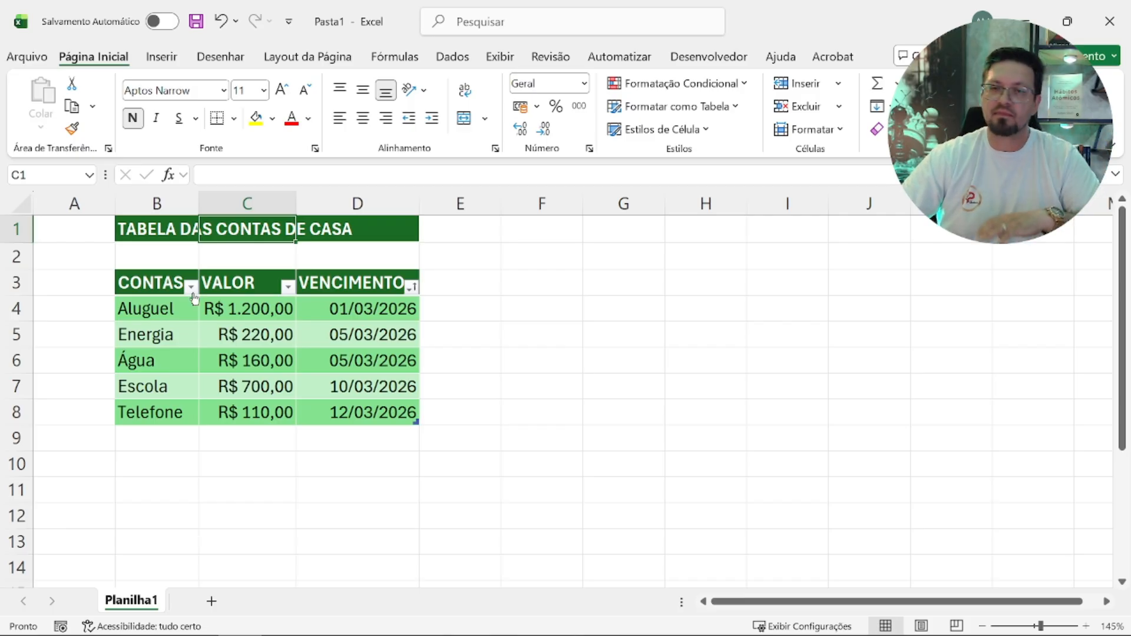
{"action": "left_click", "coordinate": [159, 228]}
{"action": "left_click_drag", "start_coordinate": [159, 229], "coordinate": [325, 228]}
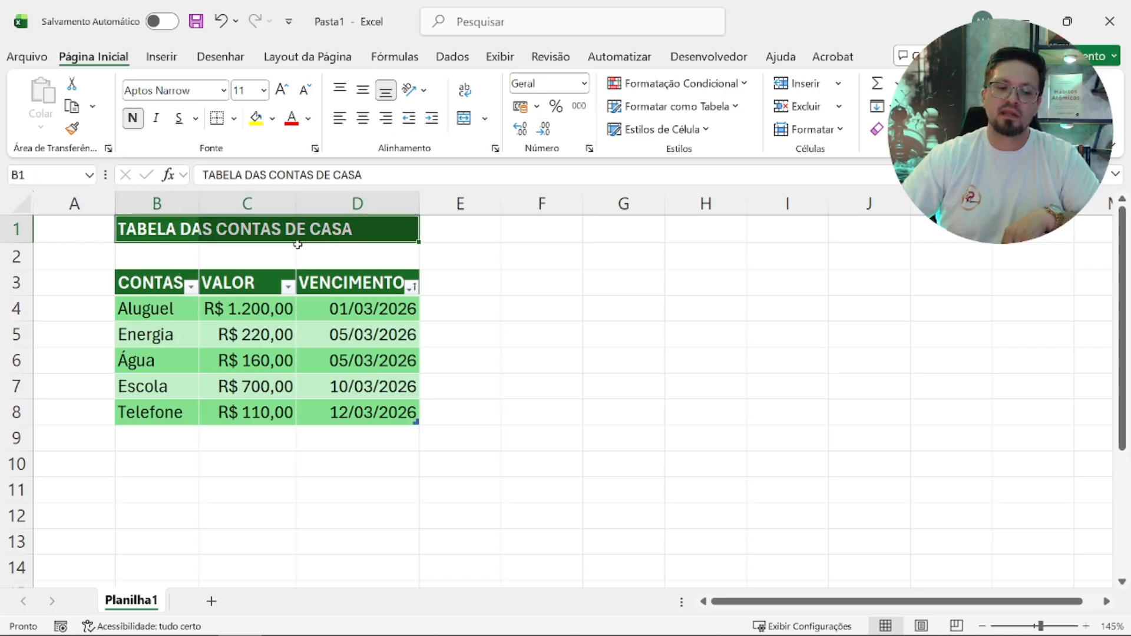
{"action": "left_click", "coordinate": [463, 125]}
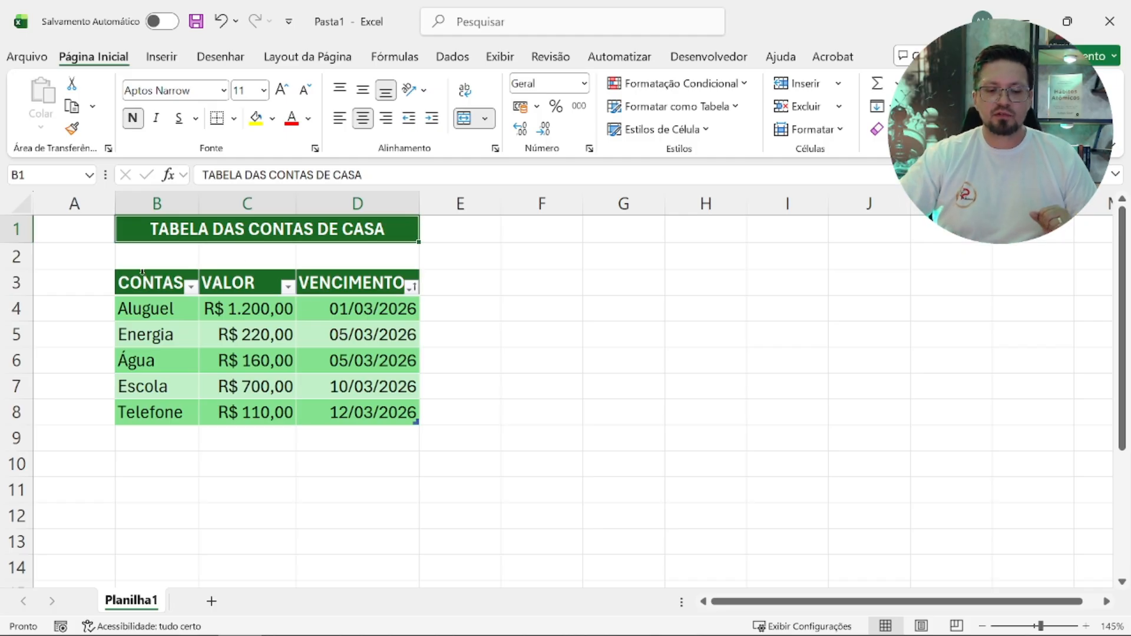
Step: Enter the label Contas in cell F3, beside the bills table
{"action": "left_click", "coordinate": [510, 287]}
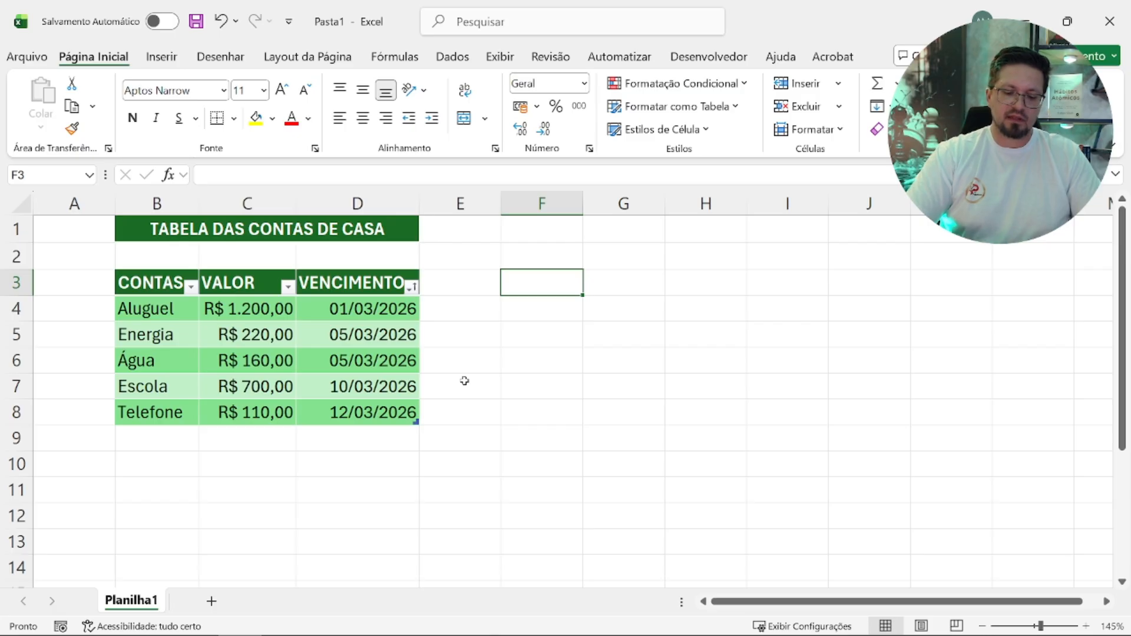
{"action": "type", "text": "cONT"}
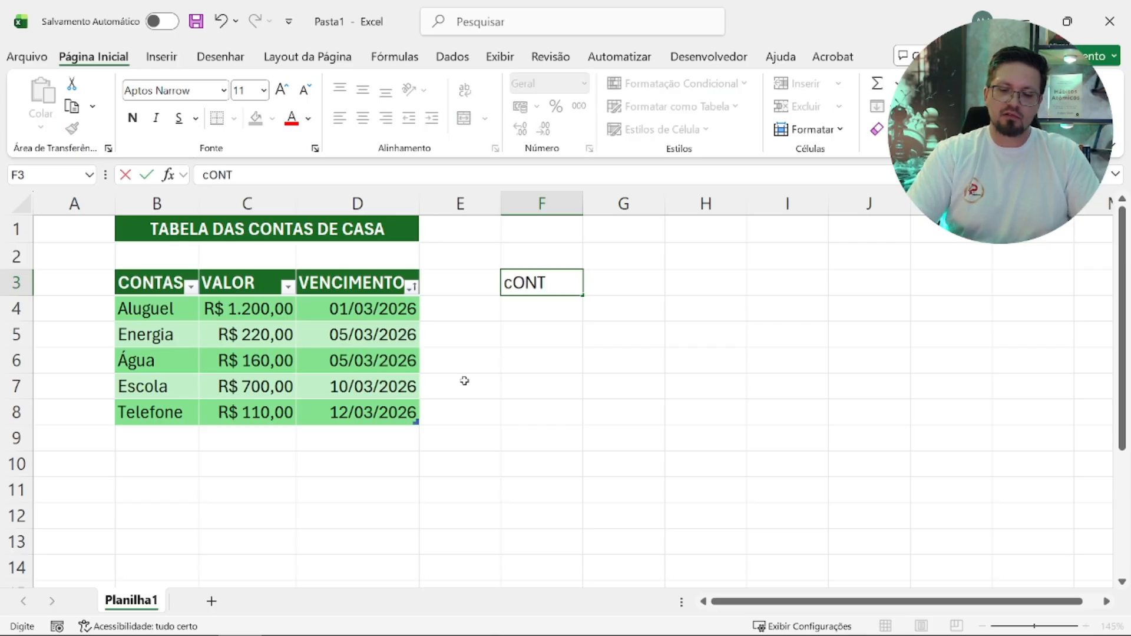
{"action": "key", "text": "BackSpace"}
{"action": "key", "text": "BackSpace"}
{"action": "key", "text": "BackSpace"}
{"action": "key", "text": "BackSpace"}
{"action": "type", "text": "Contas"}
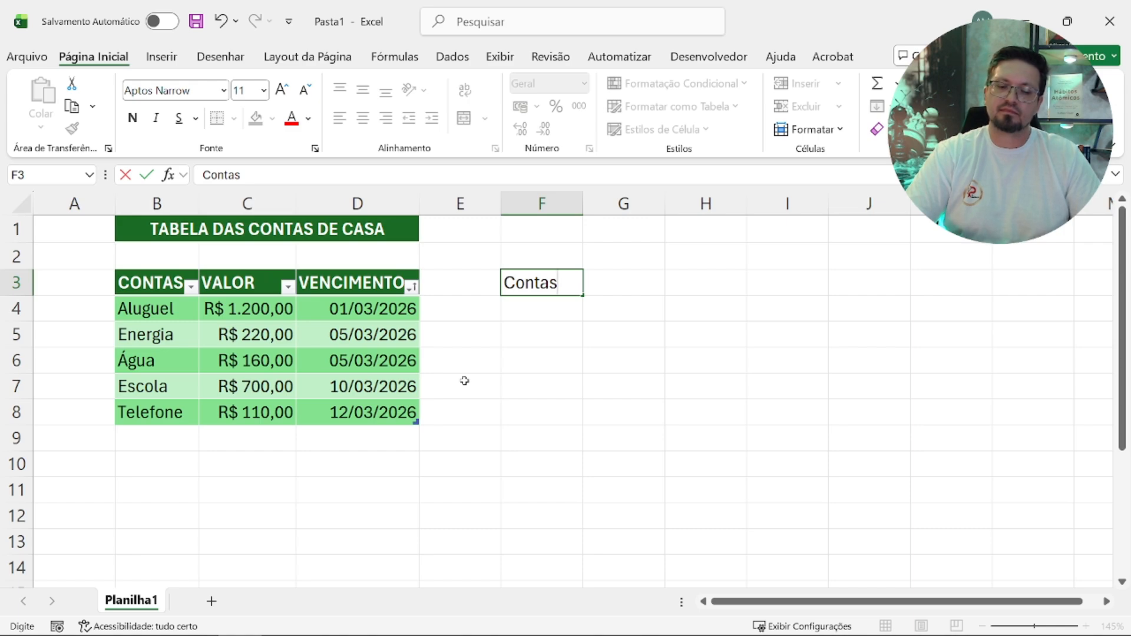
{"action": "key", "text": "Return"}
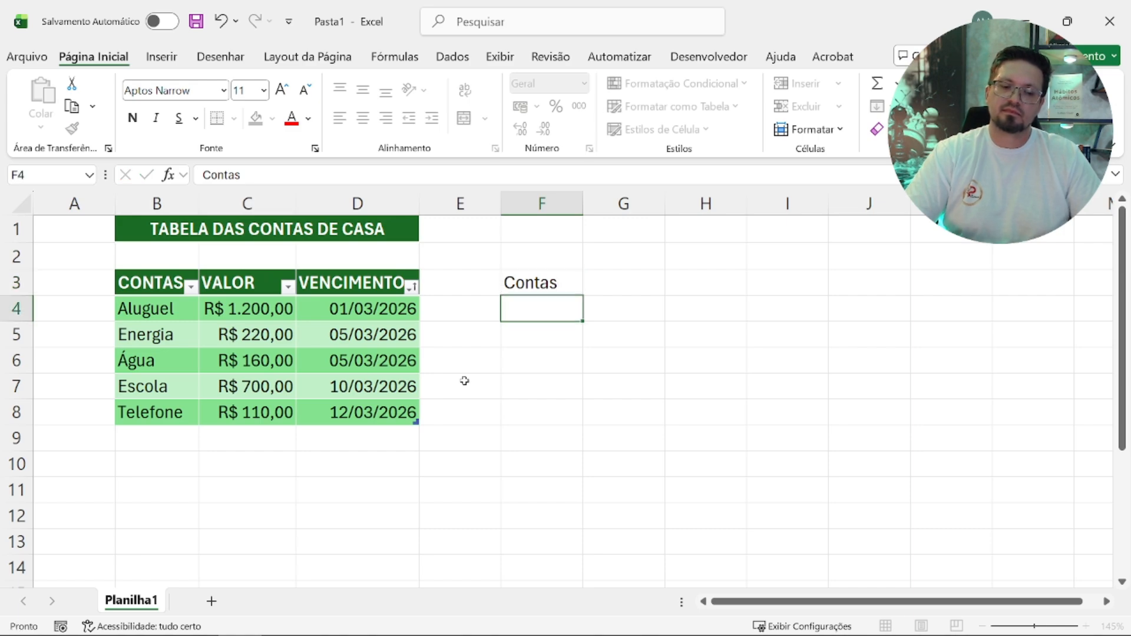
Step: In G3, total the table's VALOR column with the formula =SOMA(Tabela1[VALOR])
{"action": "key", "text": "Up"}
{"action": "key", "text": "Right"}
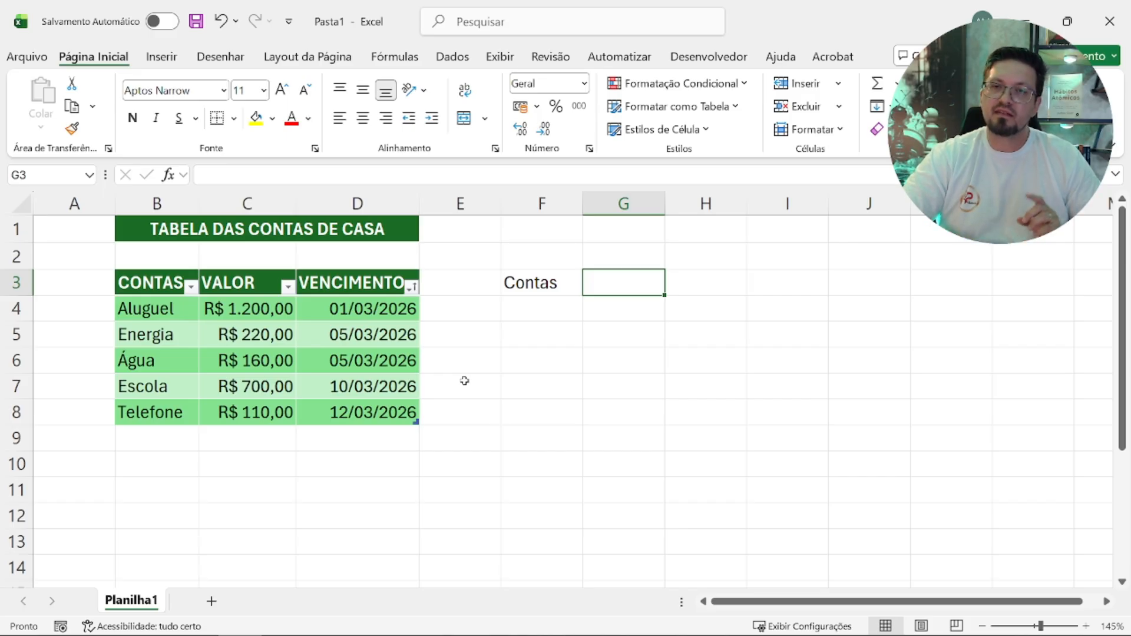
{"action": "type", "text": "="}
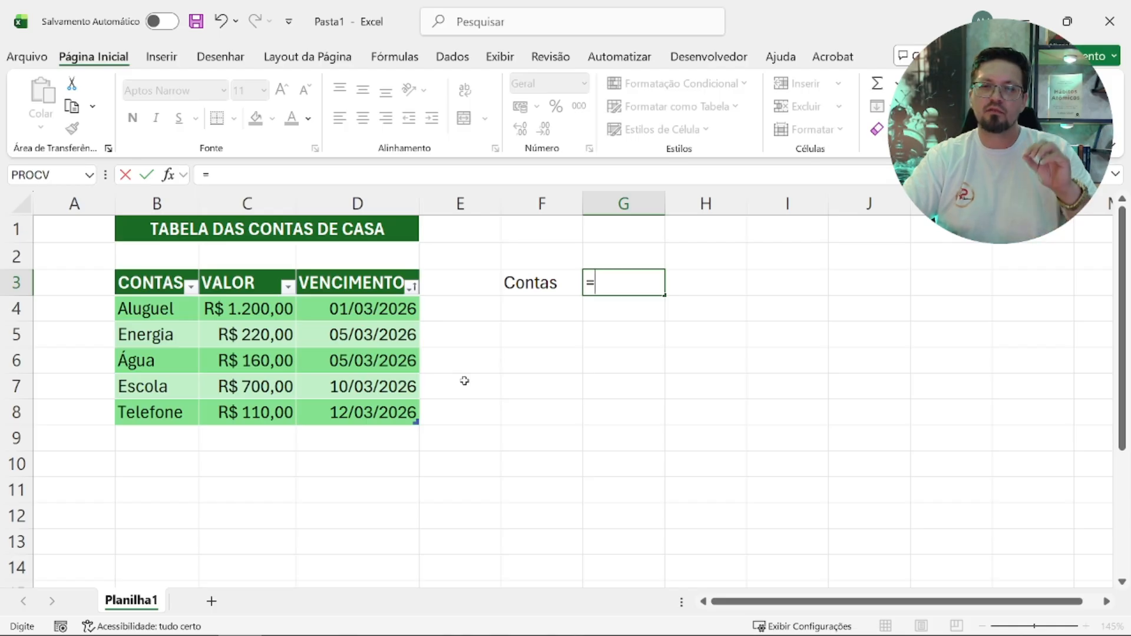
{"action": "type", "text": "SOMA"}
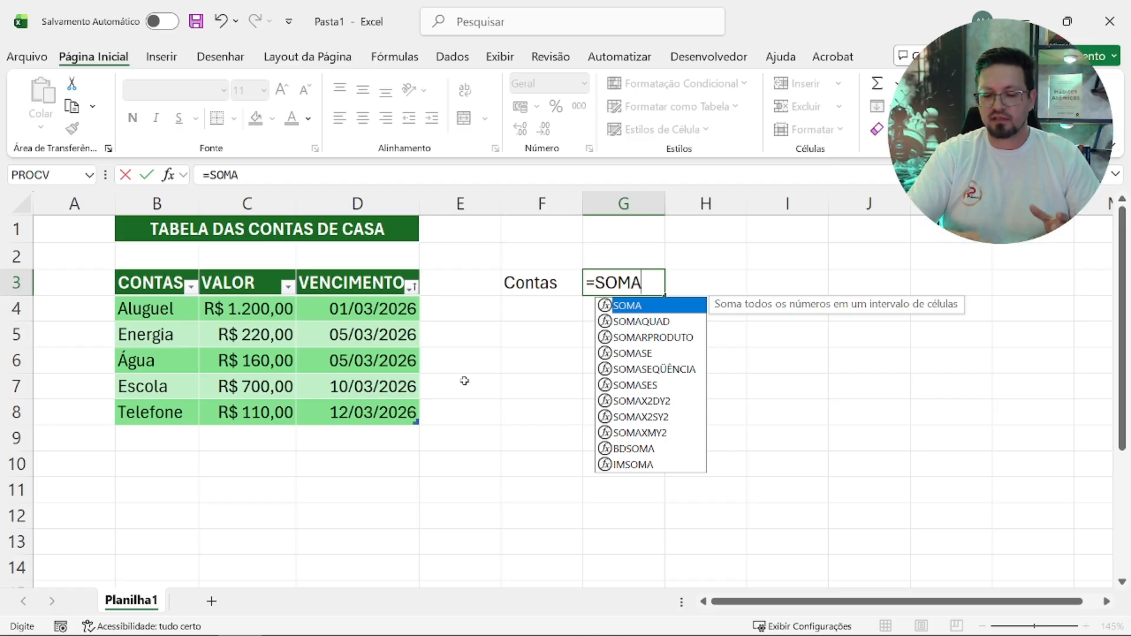
{"action": "type", "text": "("}
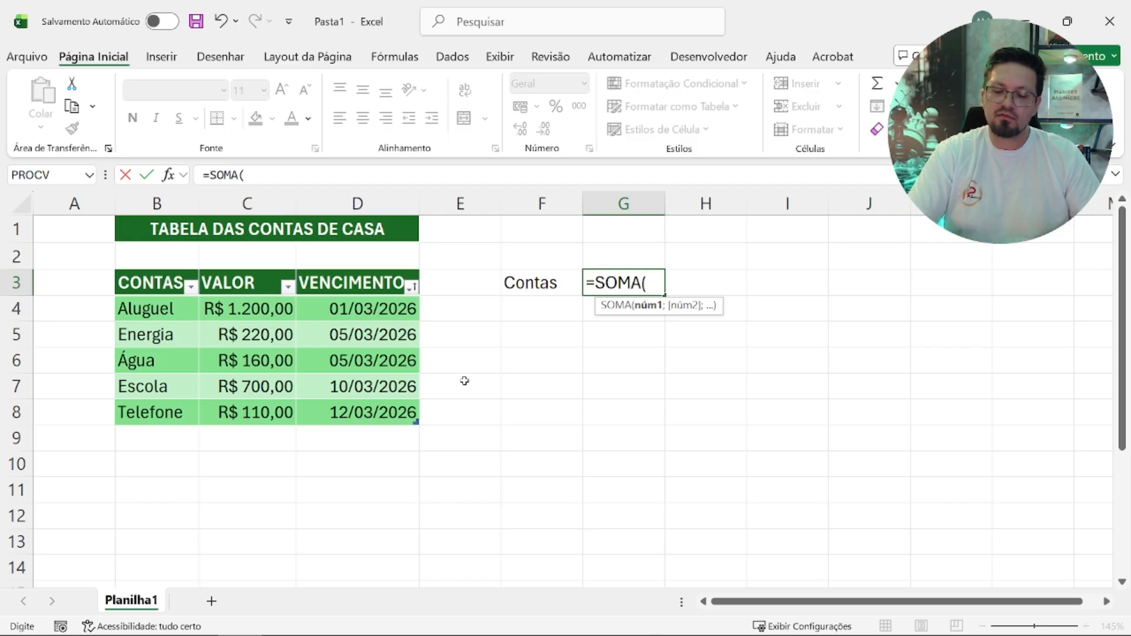
{"action": "key", "text": "BackSpace"}
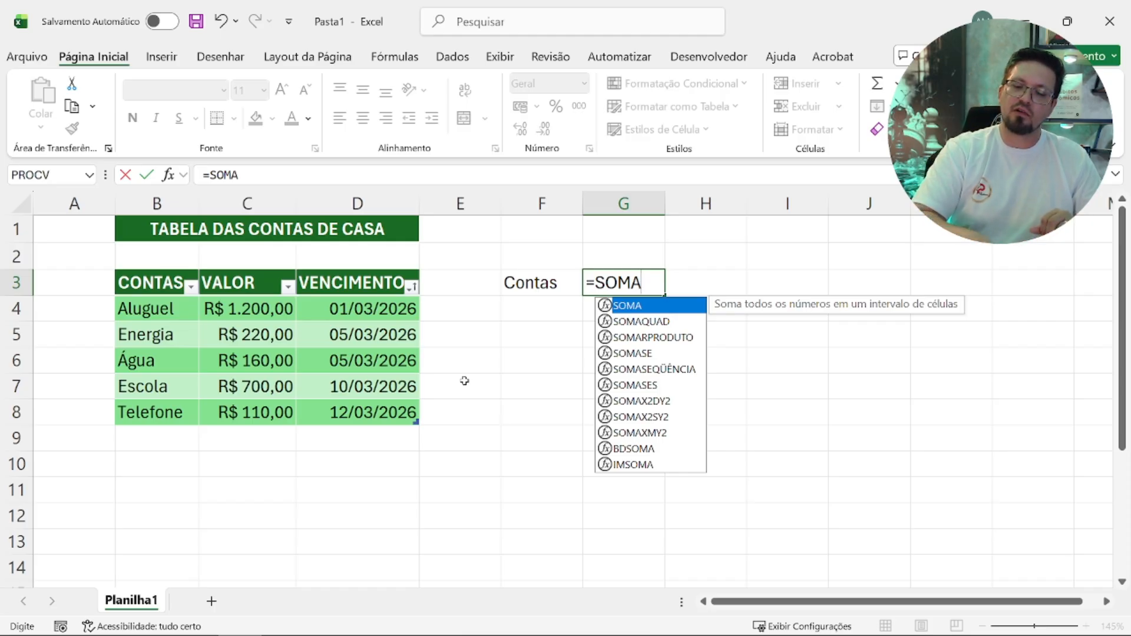
{"action": "type", "text": "("}
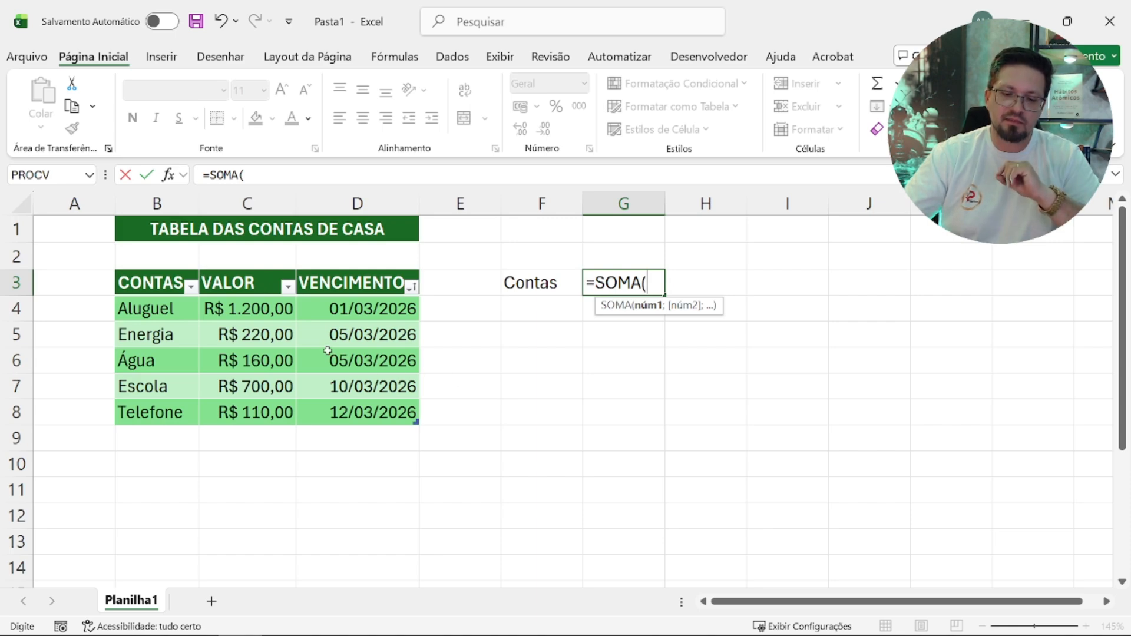
{"action": "left_click", "coordinate": [273, 311]}
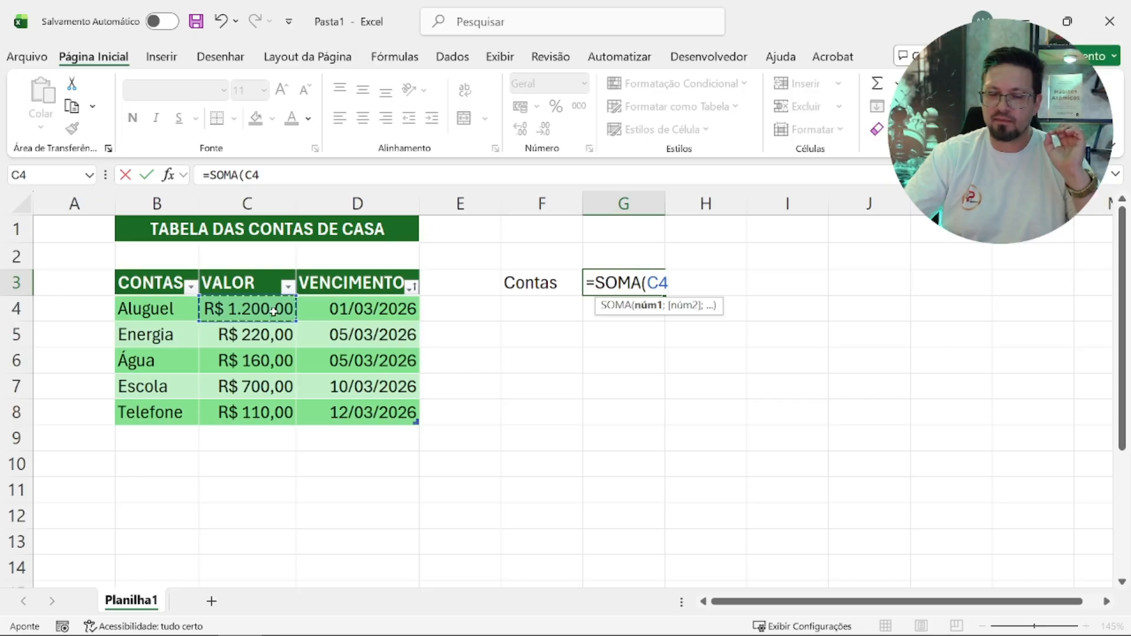
{"action": "left_click_drag", "start_coordinate": [273, 311], "coordinate": [271, 412]}
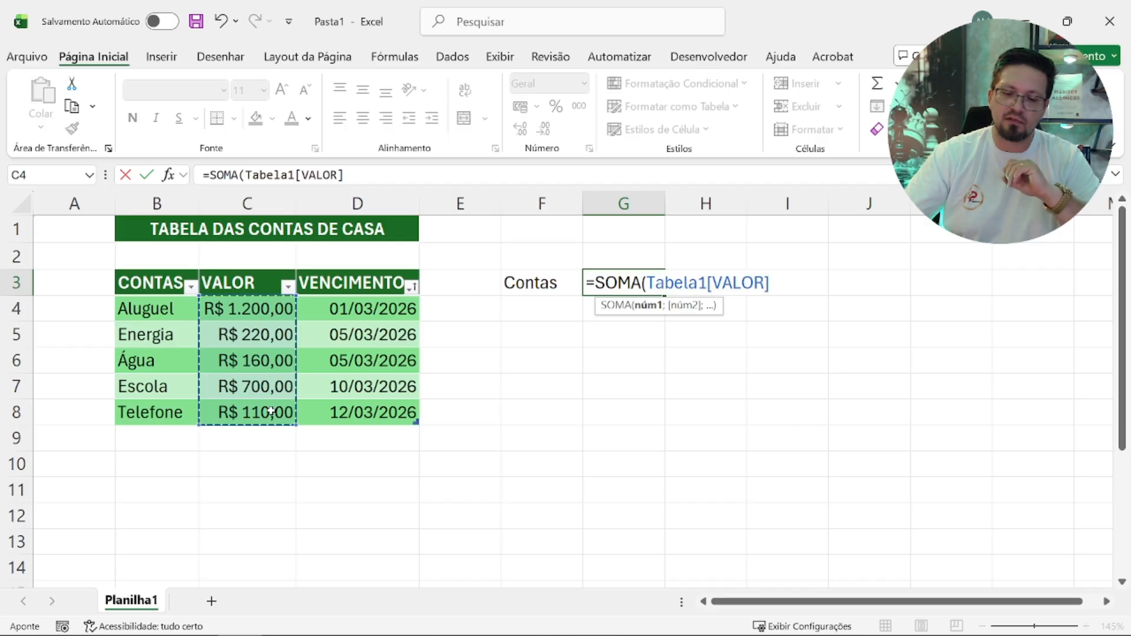
{"action": "type", "text": ")"}
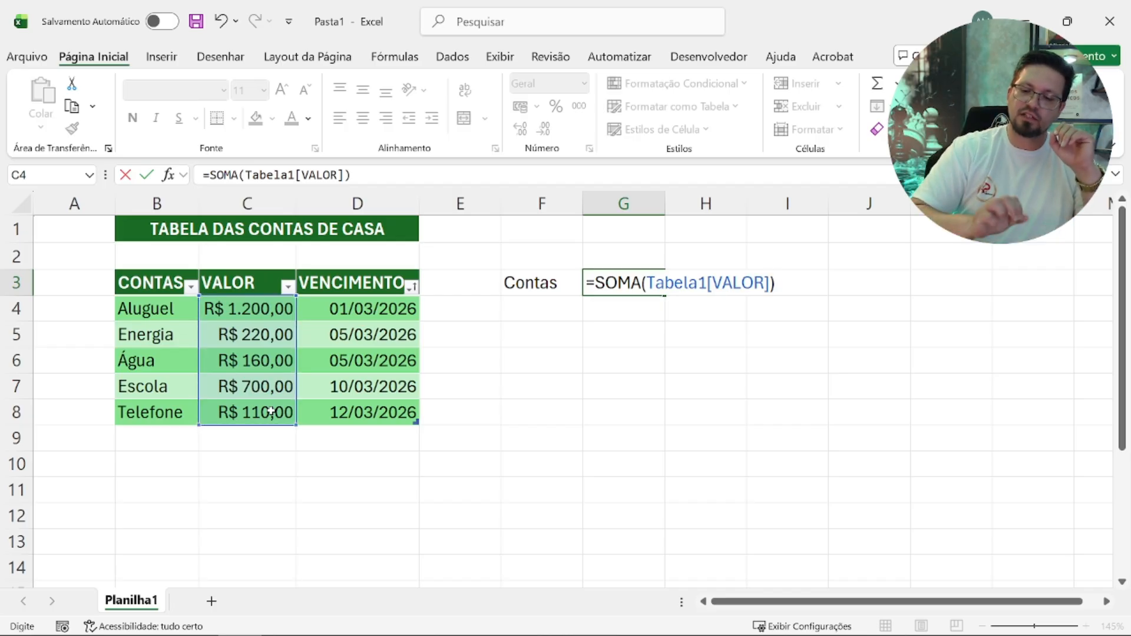
{"action": "key", "text": "Return"}
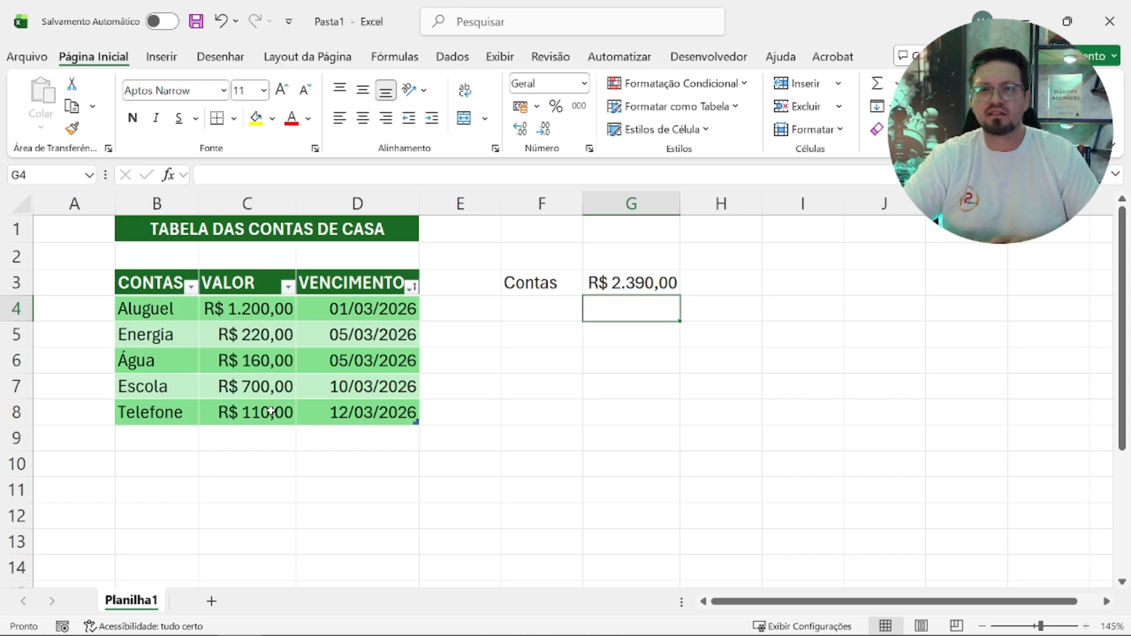
Step: Add a new table row by entering Supermercad in cell B9 directly below Telefone
{"action": "key", "text": "Left"}
{"action": "key", "text": "Left"}
{"action": "key", "text": "Left"}
{"action": "key", "text": "Left"}
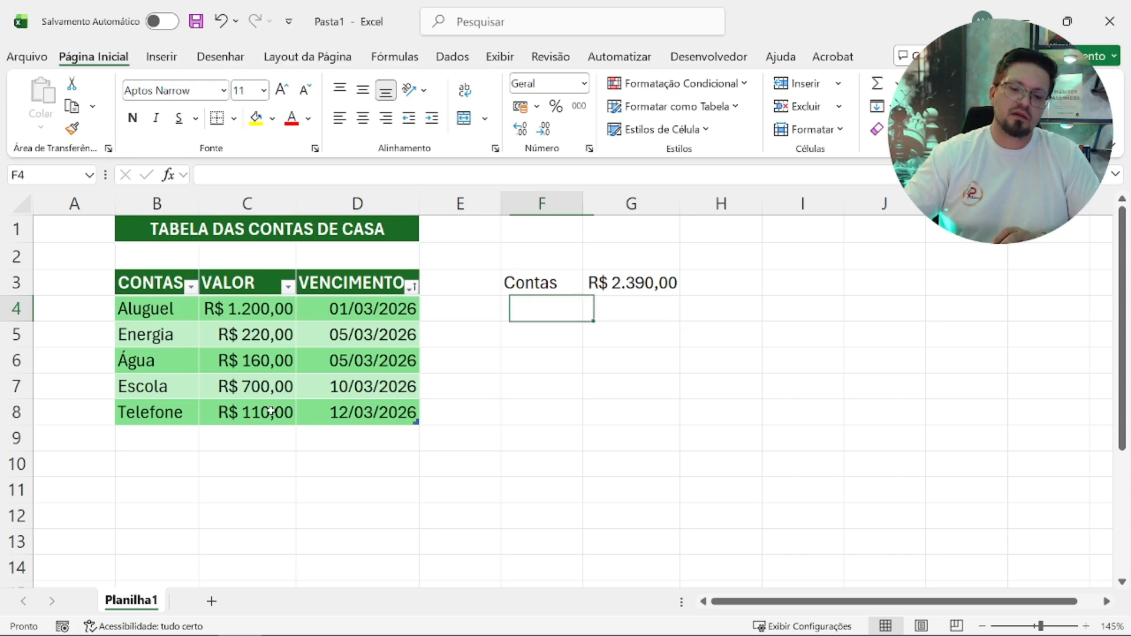
{"action": "key", "text": "Down"}
{"action": "key", "text": "Down"}
{"action": "key", "text": "Down"}
{"action": "key", "text": "Down"}
{"action": "key", "text": "Left"}
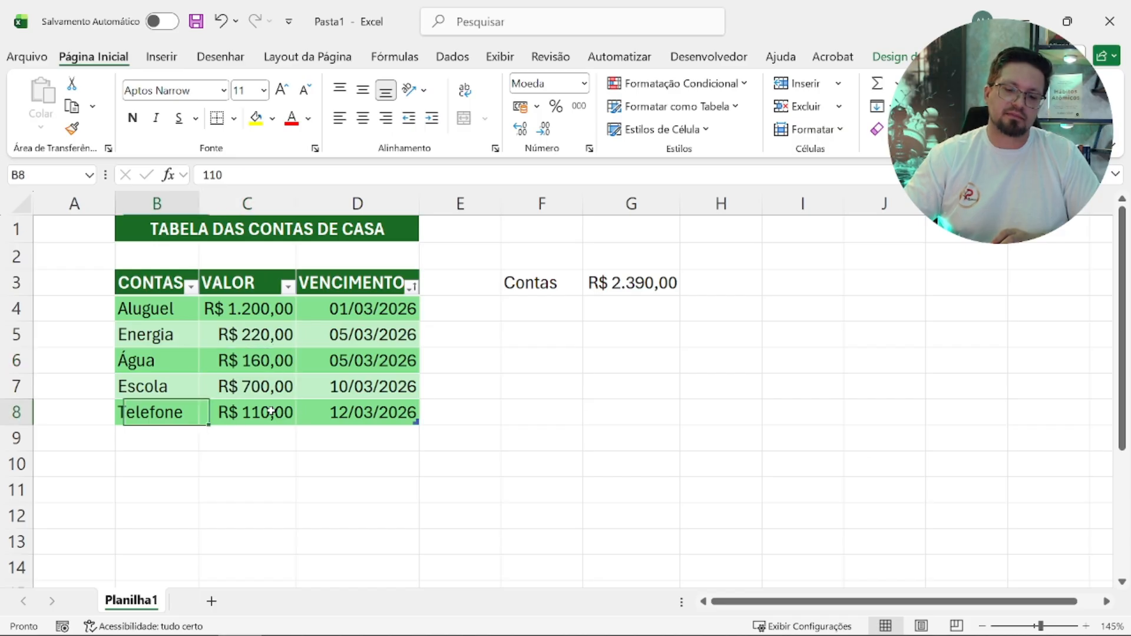
{"action": "key", "text": "Down"}
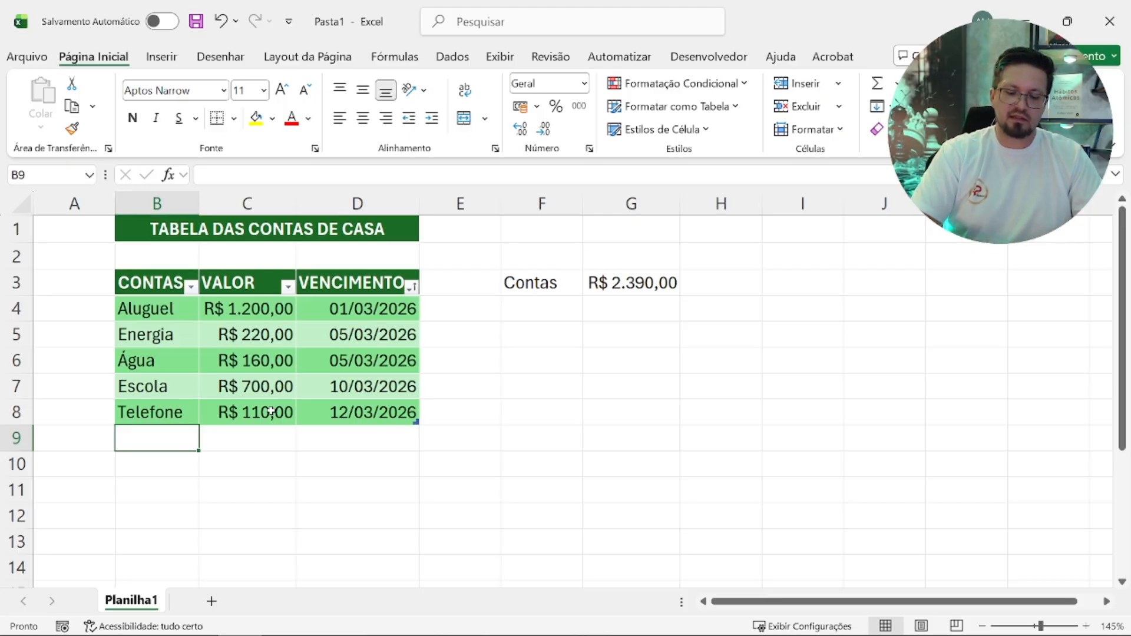
{"action": "type", "text": "SU"}
{"action": "key", "text": "BackSpace"}
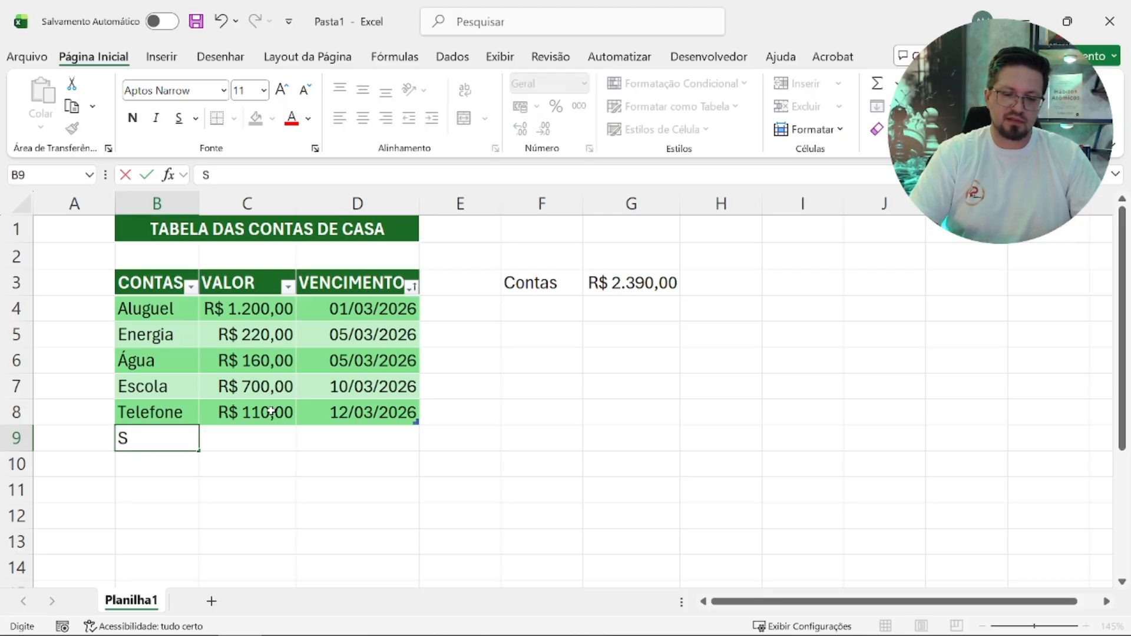
{"action": "type", "text": "upermercad"}
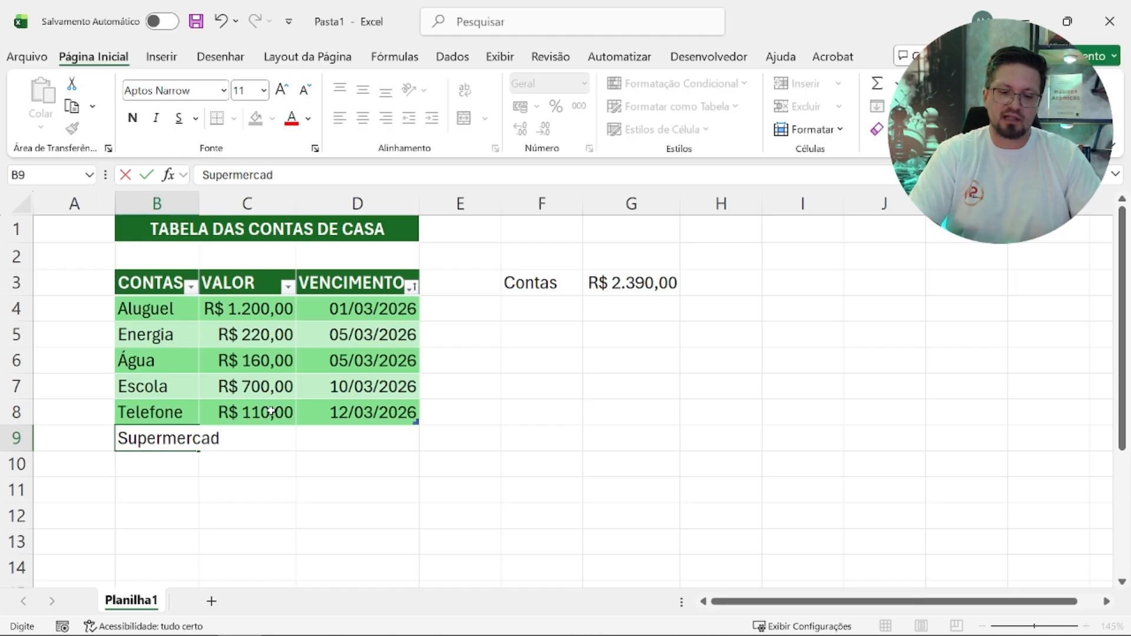
{"action": "key", "text": "Return"}
Step: Enter 500 as the VALOR of the Supermercad row in C9
{"action": "key", "text": "Up"}
{"action": "key", "text": "Right"}
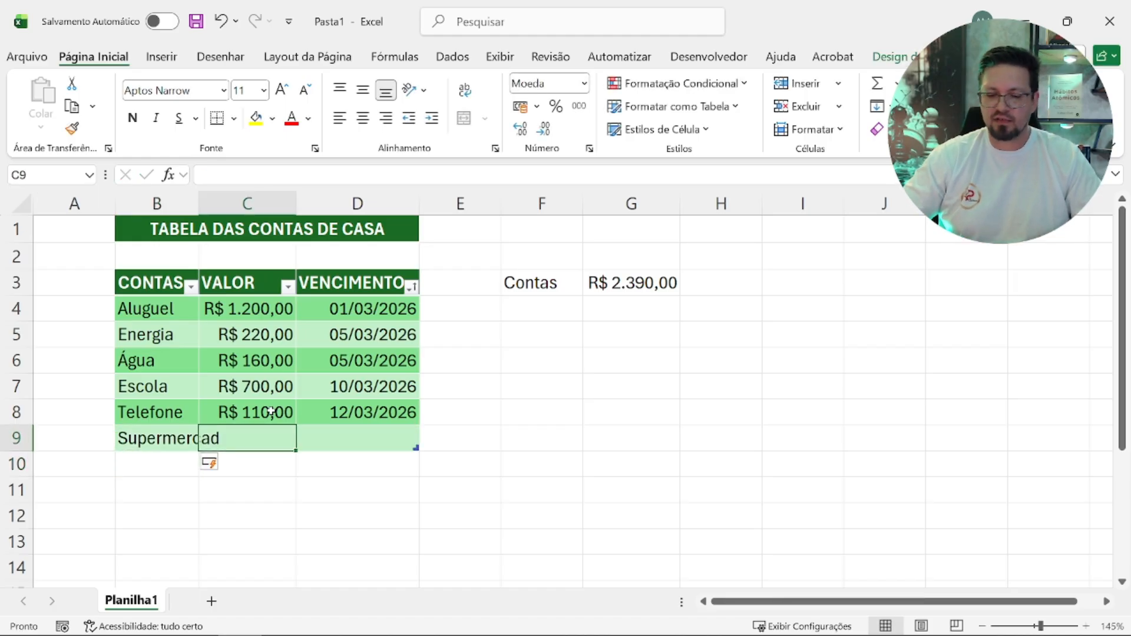
{"action": "type", "text": "500"}
{"action": "key", "text": "Return"}
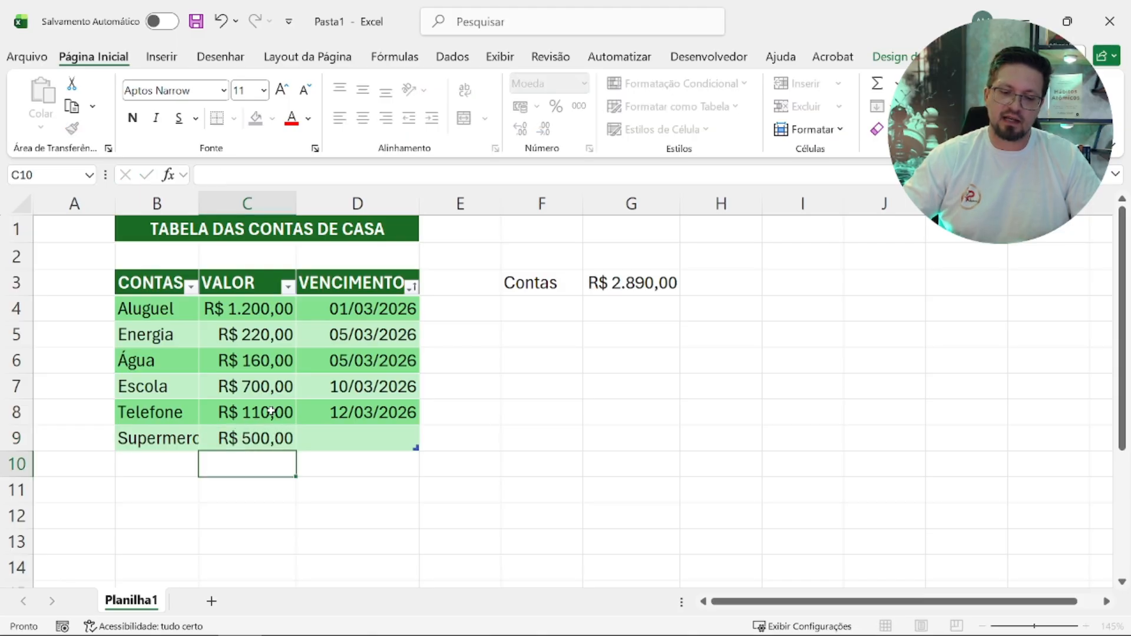
Step: Edit the Supermercad amount in C9 down to 0
{"action": "key", "text": "Up"}
{"action": "key", "text": "Right"}
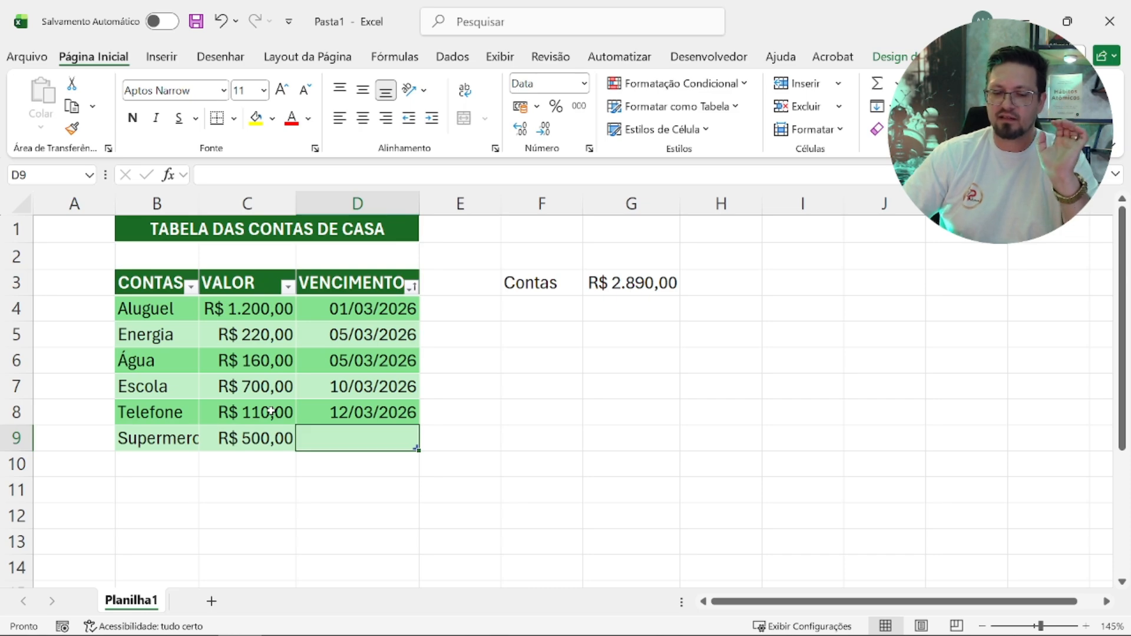
{"action": "key", "text": "Left"}
{"action": "key", "text": "F2"}
{"action": "key", "text": "Home"}
{"action": "key", "text": "Delete"}
{"action": "key", "text": "Delete"}
{"action": "key", "text": "Return"}
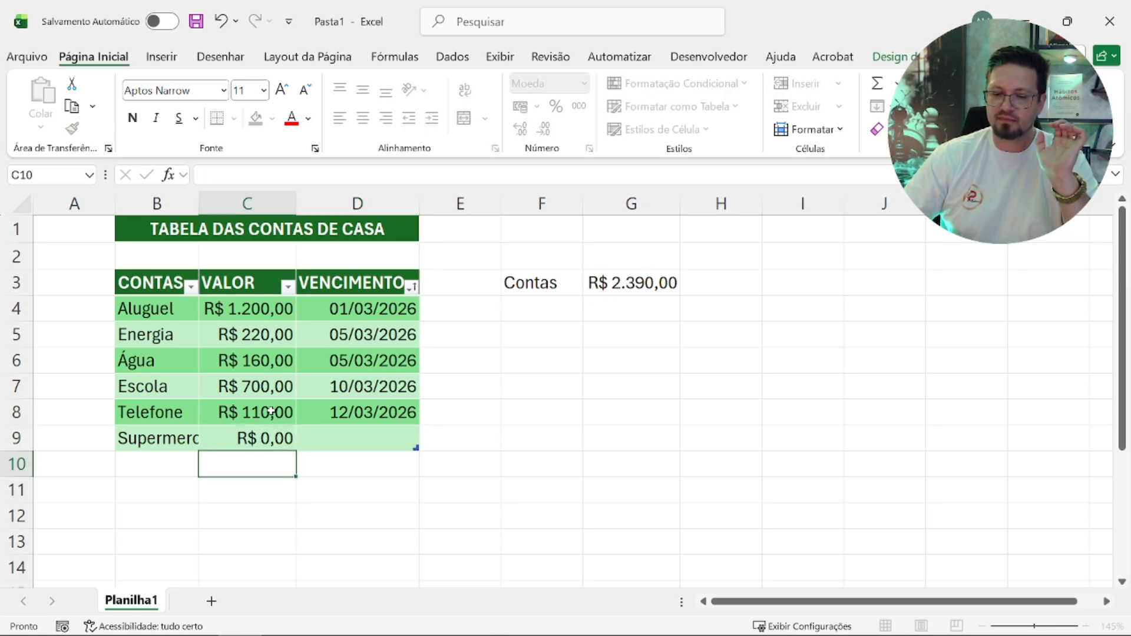
Step: Set the Supermercad amount in C9 back to 500
{"action": "key", "text": "Up"}
{"action": "type", "text": "500"}
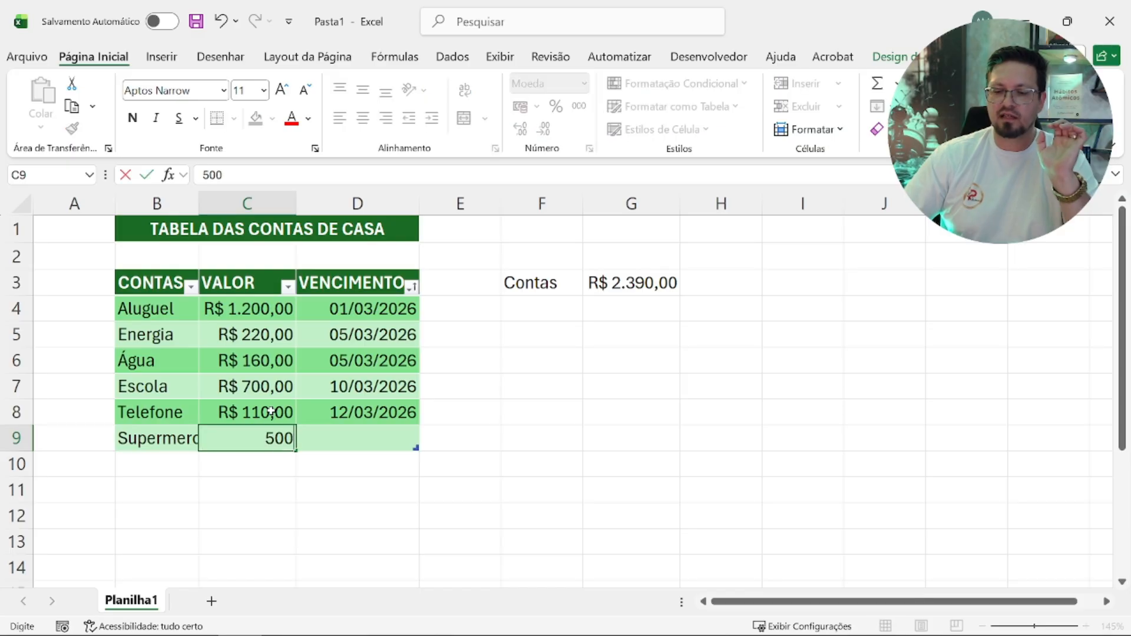
{"action": "key", "text": "Return"}
Step: Edit the Supermercad amount in C9 to 300
{"action": "key", "text": "Up"}
{"action": "key", "text": "F2"}
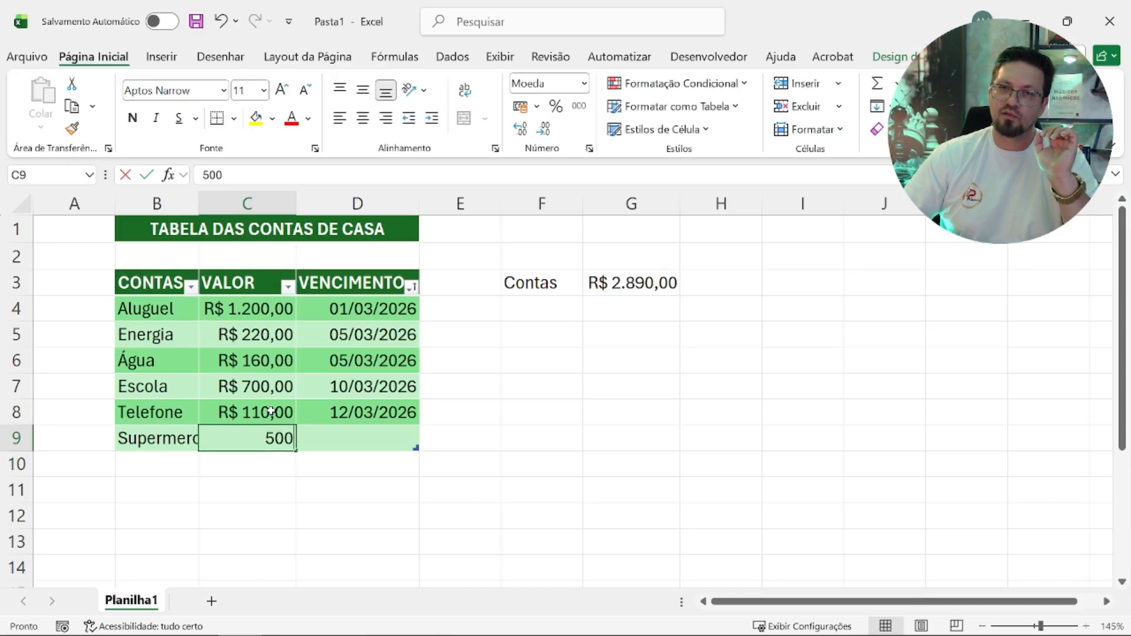
{"action": "key", "text": "Home"}
{"action": "key", "text": "Delete"}
{"action": "type", "text": "3"}
{"action": "key", "text": "Return"}
Step: Set the Supermercad amount in C9 to 700
{"action": "key", "text": "Up"}
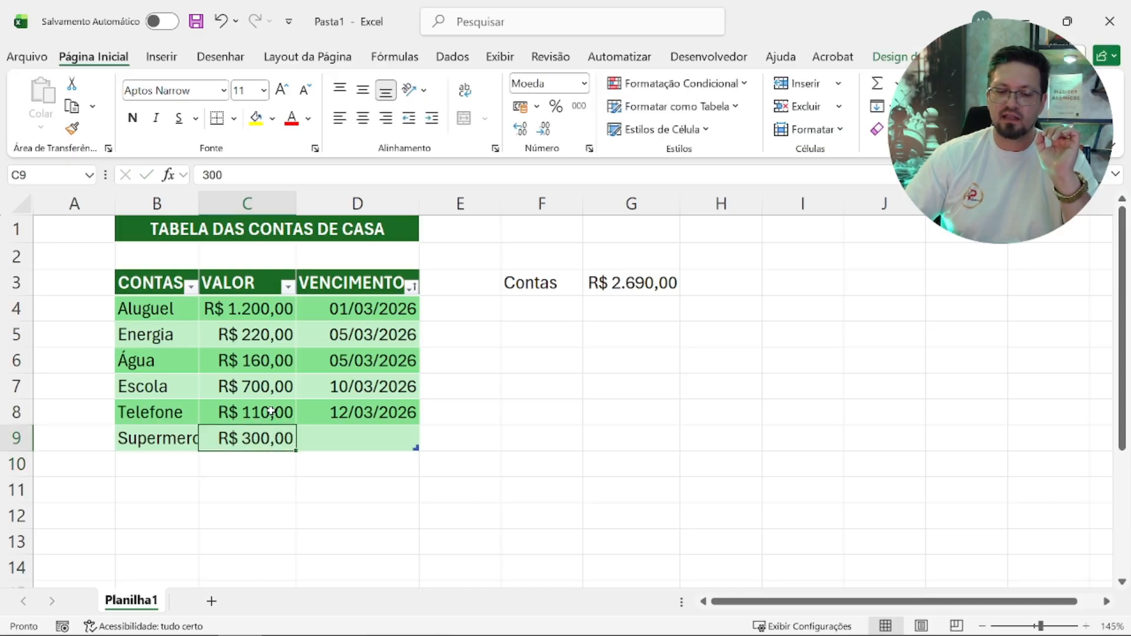
{"action": "type", "text": "700"}
{"action": "key", "text": "Return"}
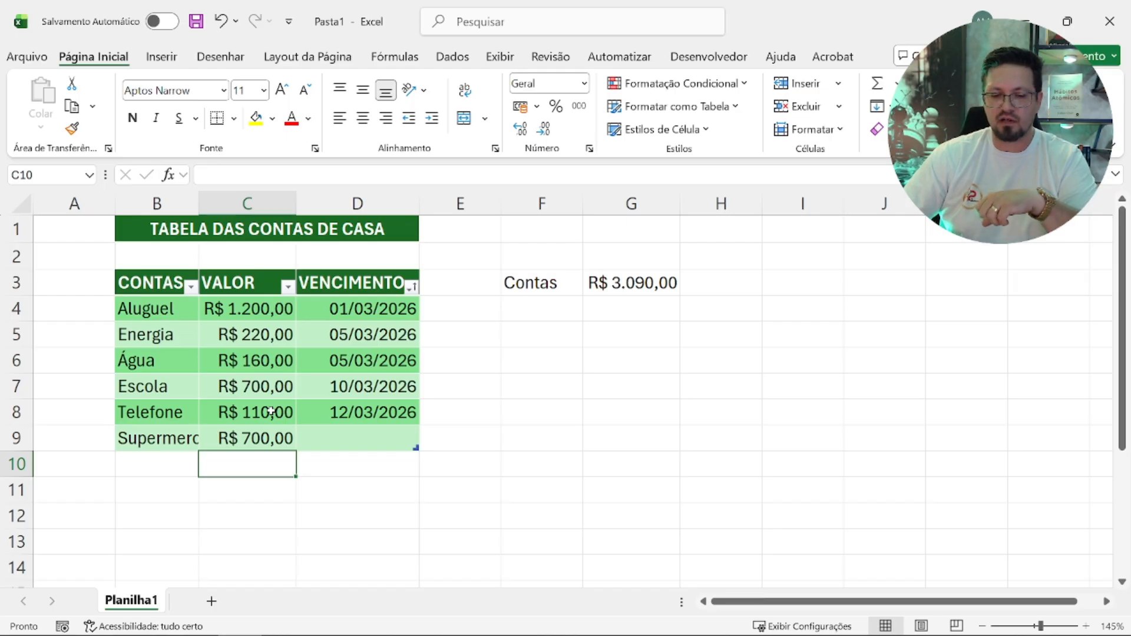
Step: Enter 09/03/2026 as the VENCIMENTO date of the Supermercad row in D9
{"action": "key", "text": "Up"}
{"action": "key", "text": "Right"}
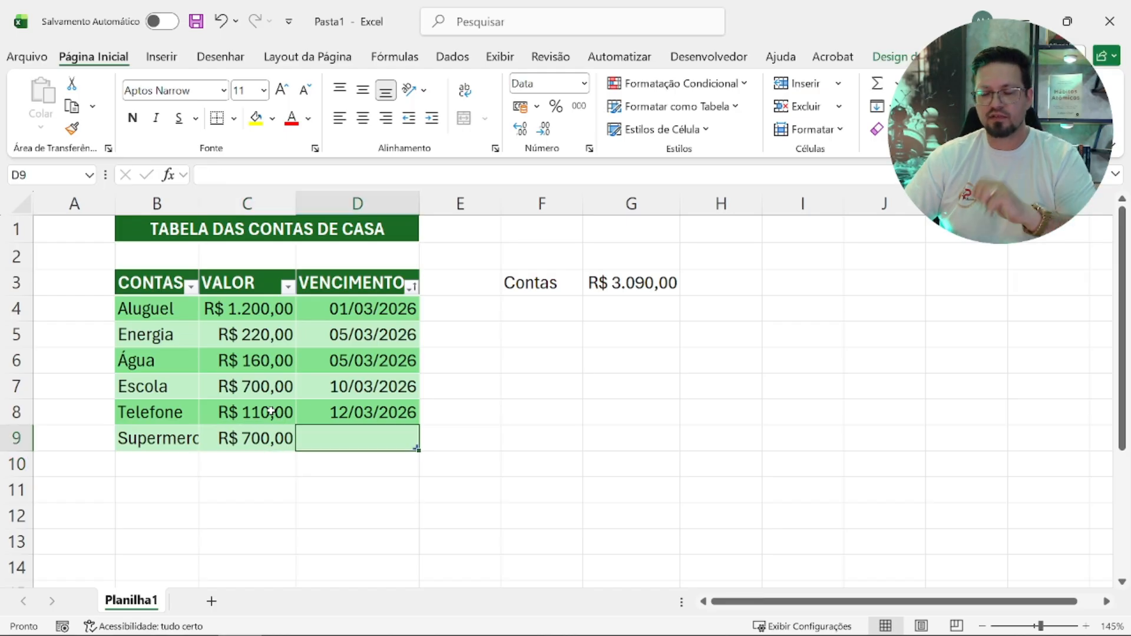
{"action": "type", "text": "09"}
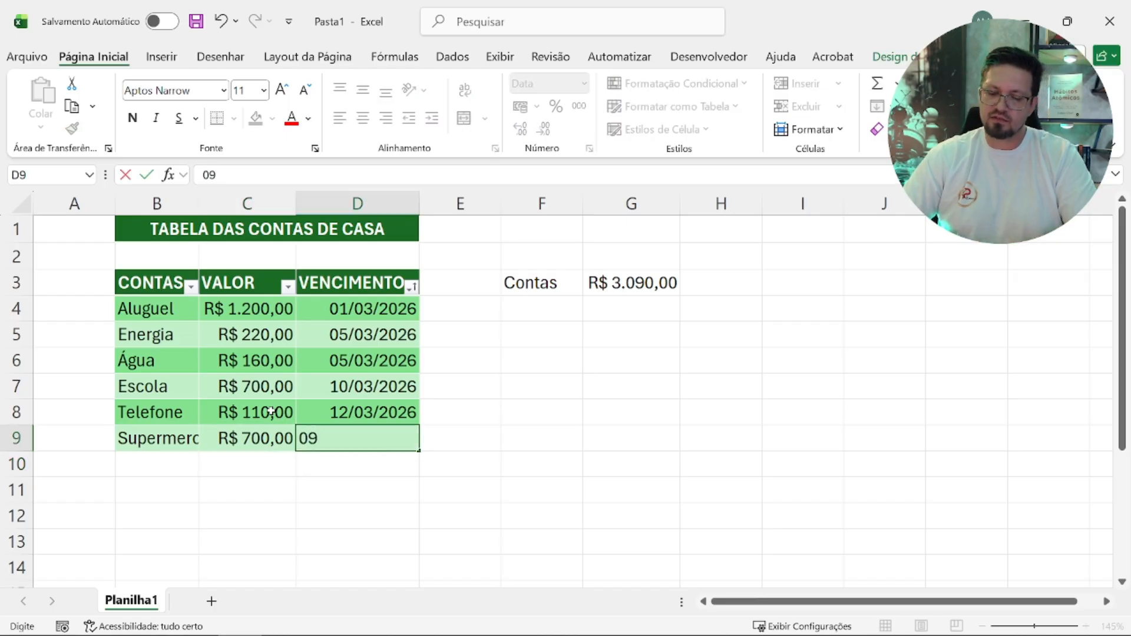
{"action": "type", "text": "/03/2026"}
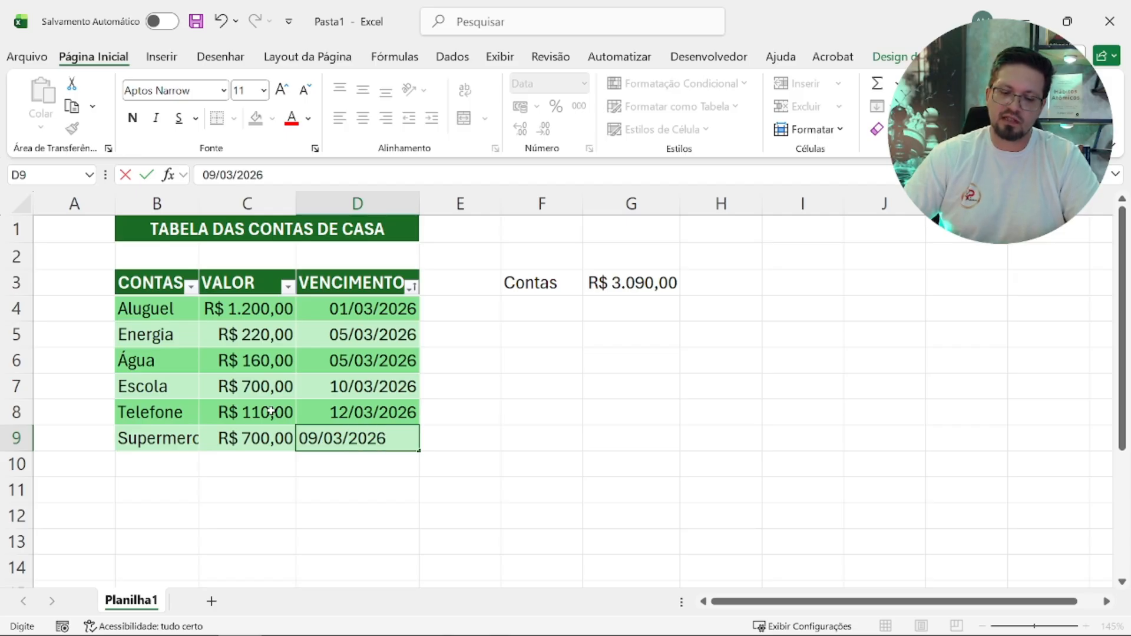
{"action": "key", "text": "Return"}
Step: Enter the label Salário in F4 below Contas, and select the adjacent cell G4
{"action": "key", "text": "Right"}
{"action": "key", "text": "Right"}
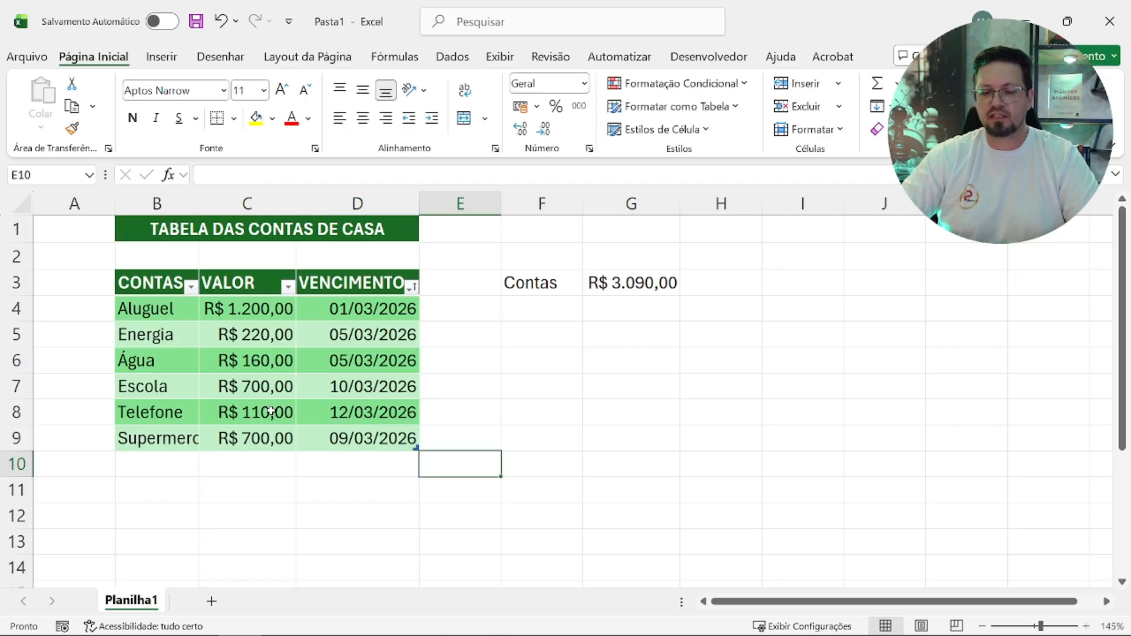
{"action": "key", "text": "Up"}
{"action": "key", "text": "Up"}
{"action": "key", "text": "Up"}
{"action": "key", "text": "Up"}
{"action": "key", "text": "Up"}
{"action": "key", "text": "Up"}
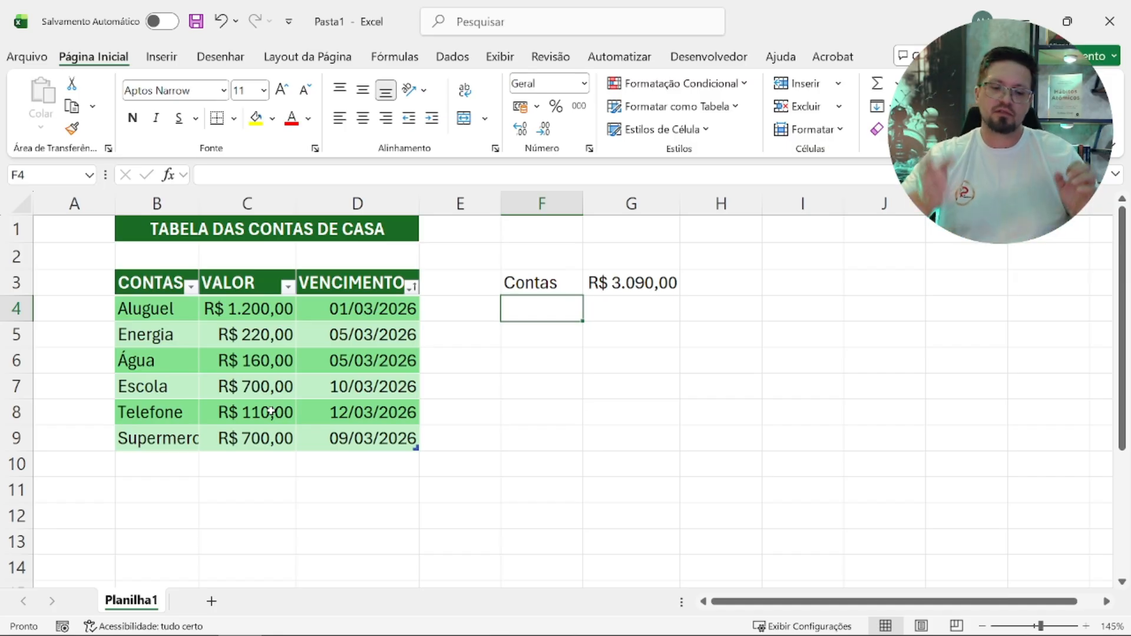
{"action": "type", "text": "Salá"}
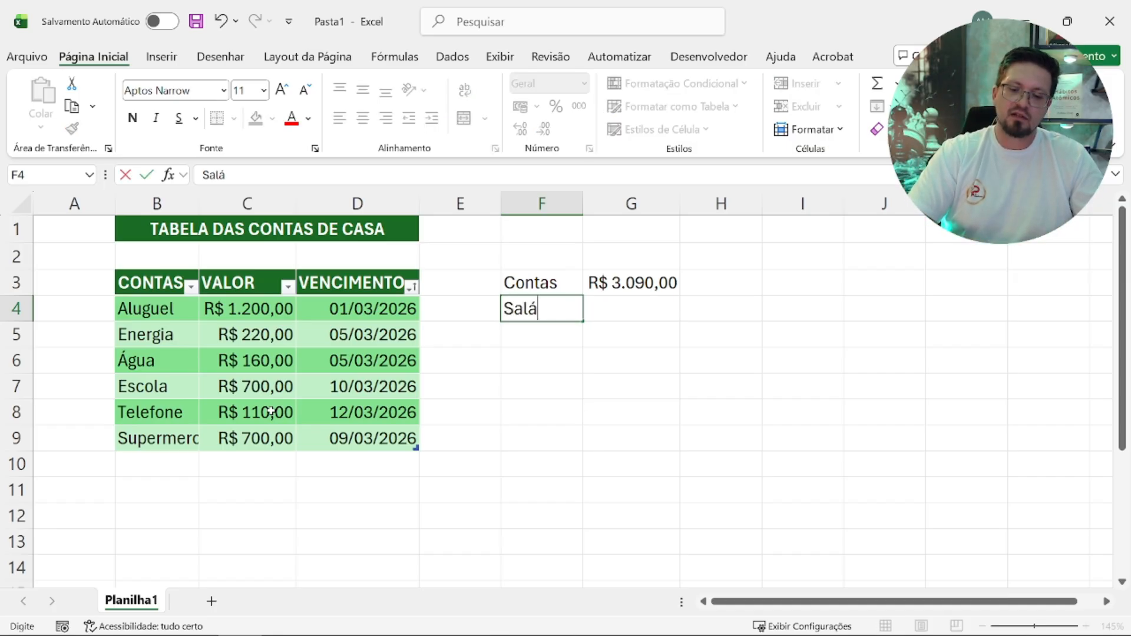
{"action": "type", "text": "rio"}
{"action": "key", "text": "Return"}
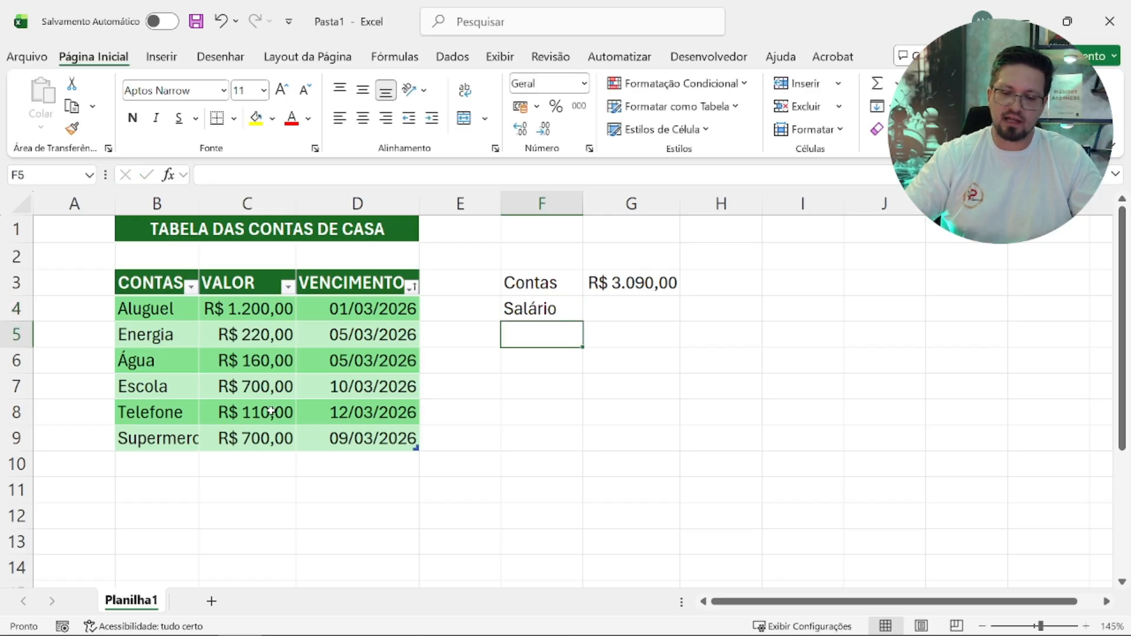
{"action": "key", "text": "Up"}
{"action": "key", "text": "Right"}
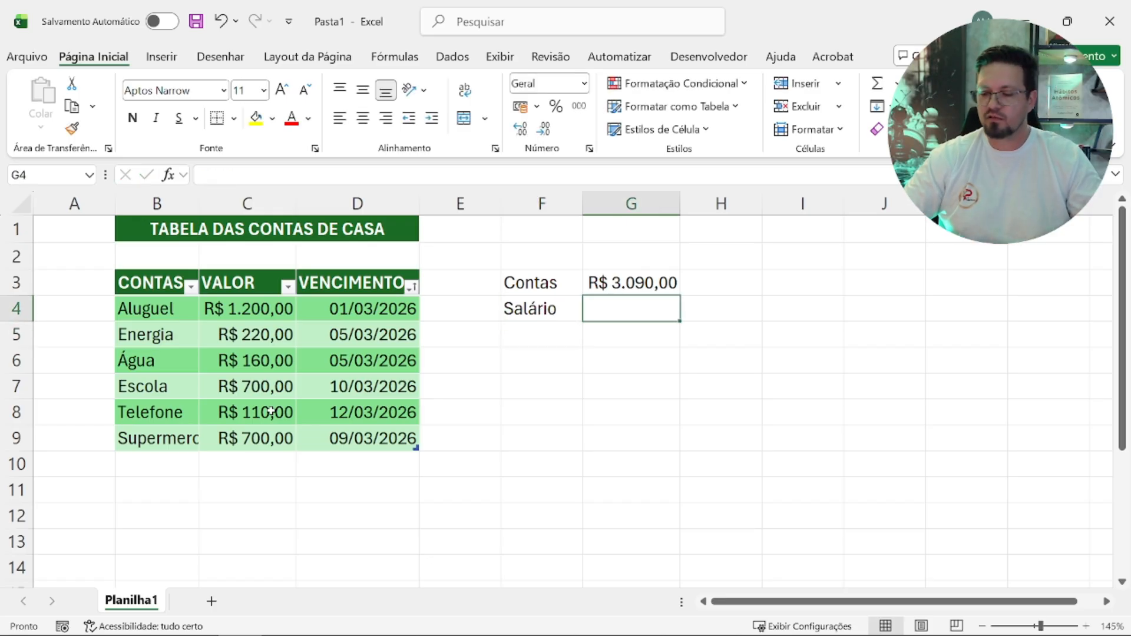
Step: Enter 4000 as the Salário amount in G4, and reselect the cell
{"action": "type", "text": "4000"}
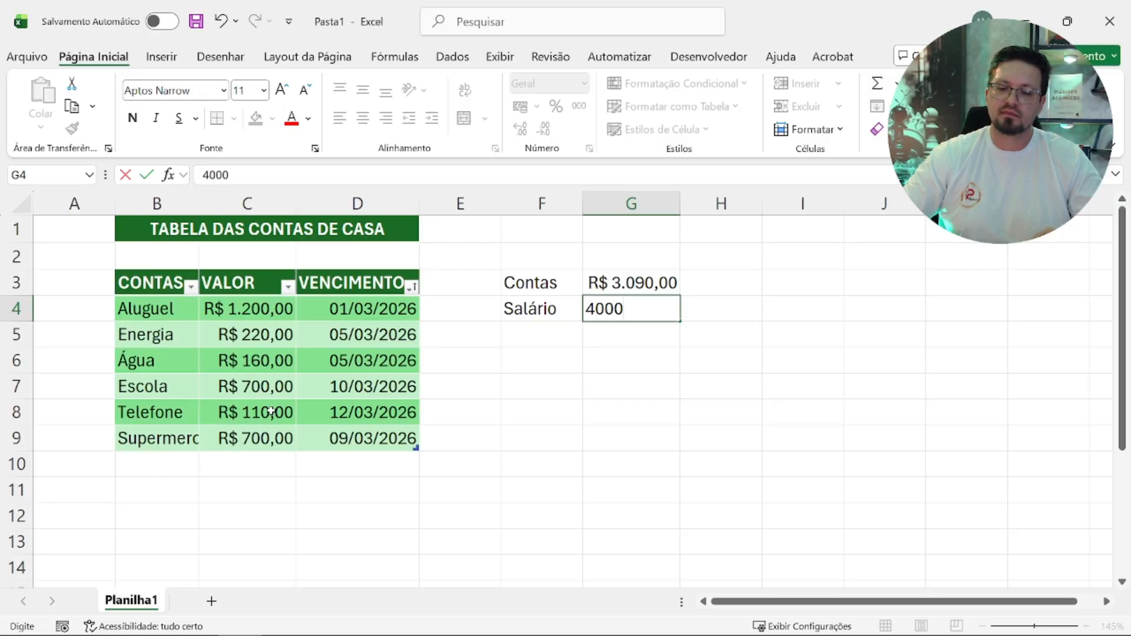
{"action": "key", "text": "Return"}
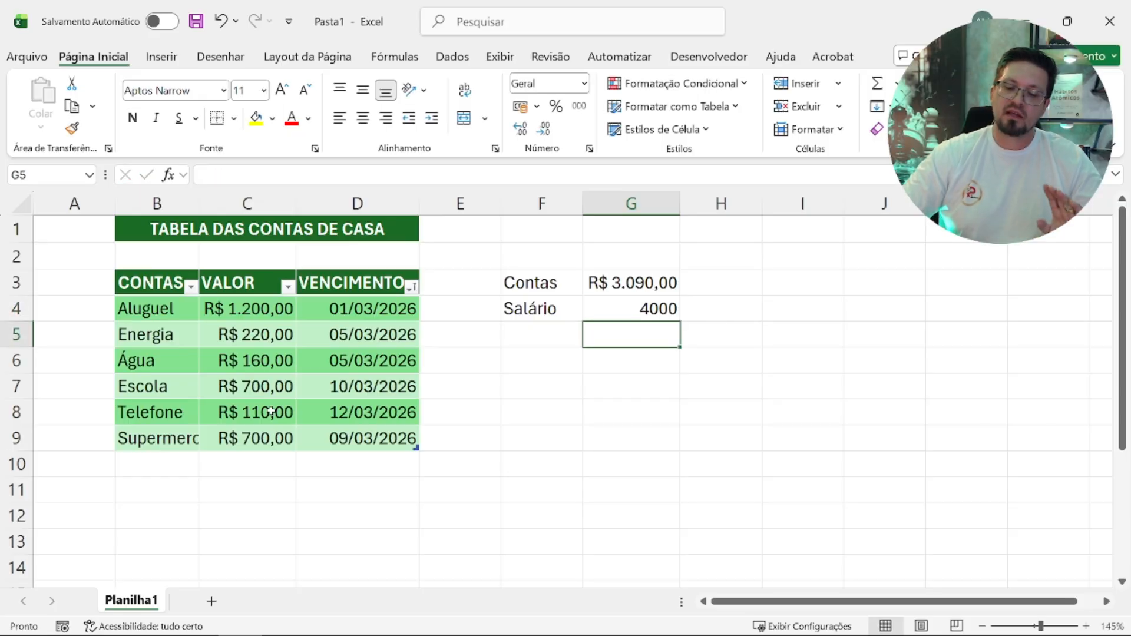
{"action": "key", "text": "Up"}
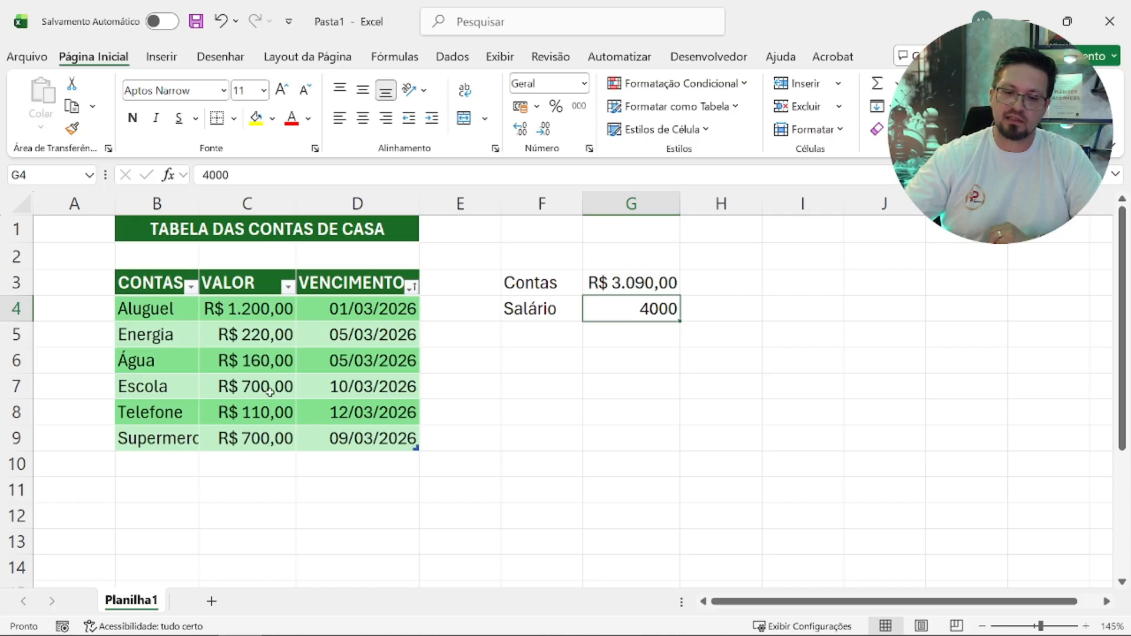
Step: Try the Moeda number format on the salary in G4, and undo it
{"action": "left_click", "coordinate": [583, 86]}
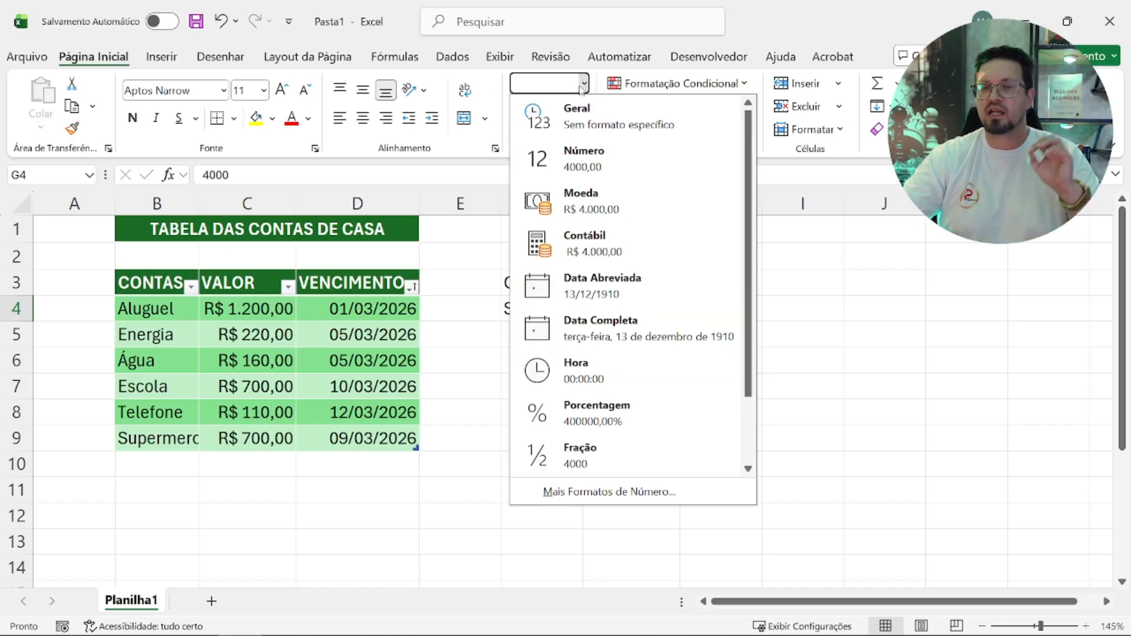
{"action": "left_click", "coordinate": [625, 202]}
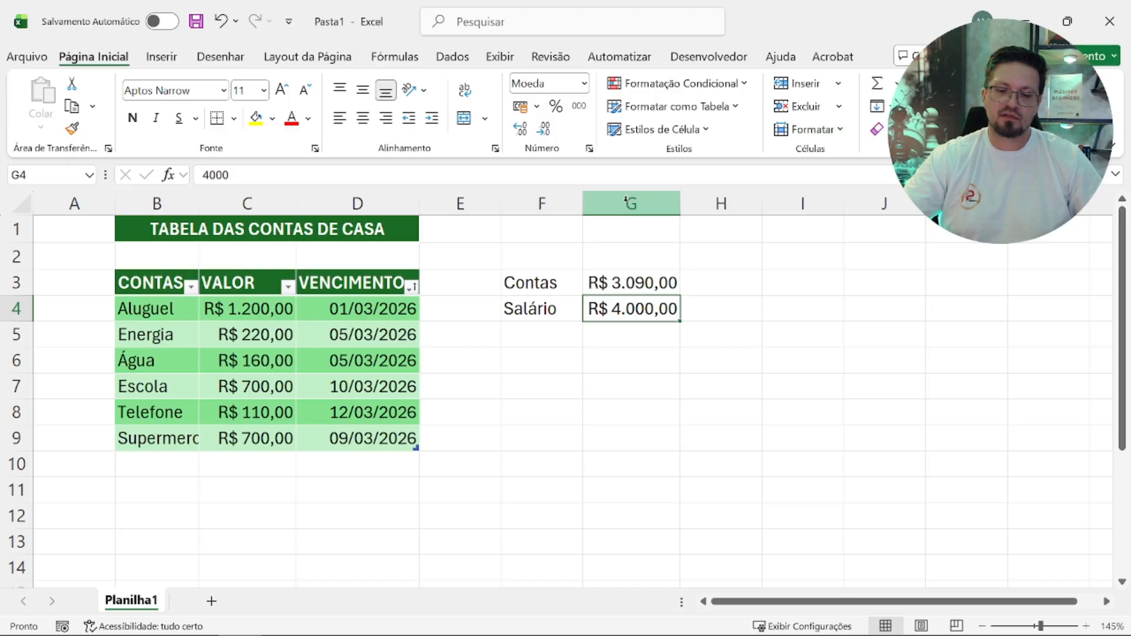
{"action": "key", "text": "ctrl+z"}
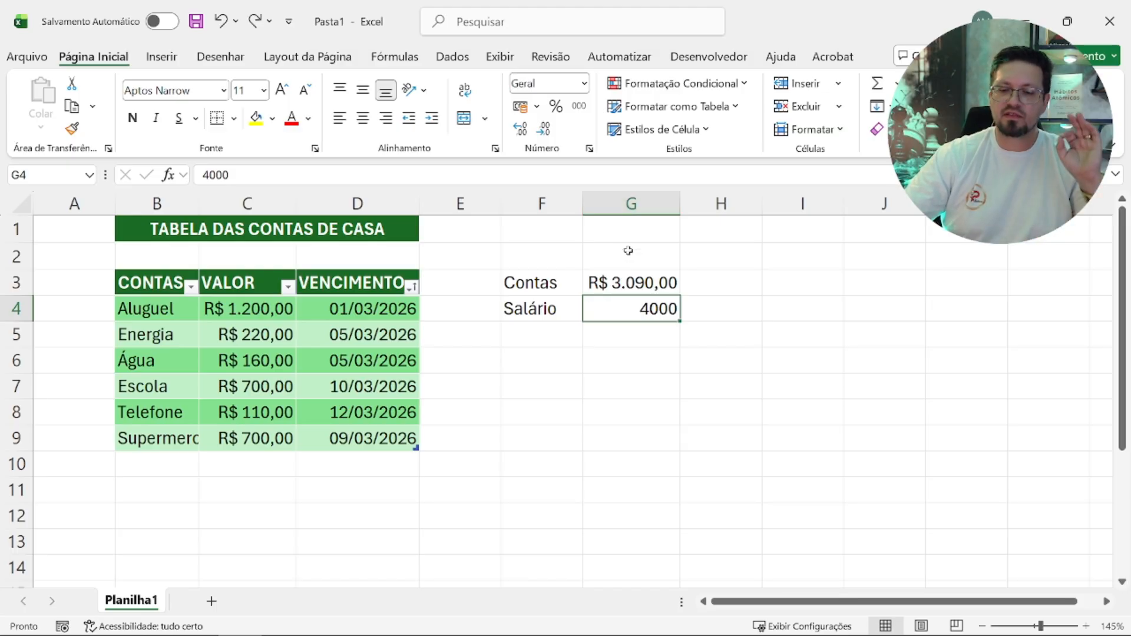
Step: Apply the accounting number format (Contábil) to the salary in G4
{"action": "left_click", "coordinate": [520, 107]}
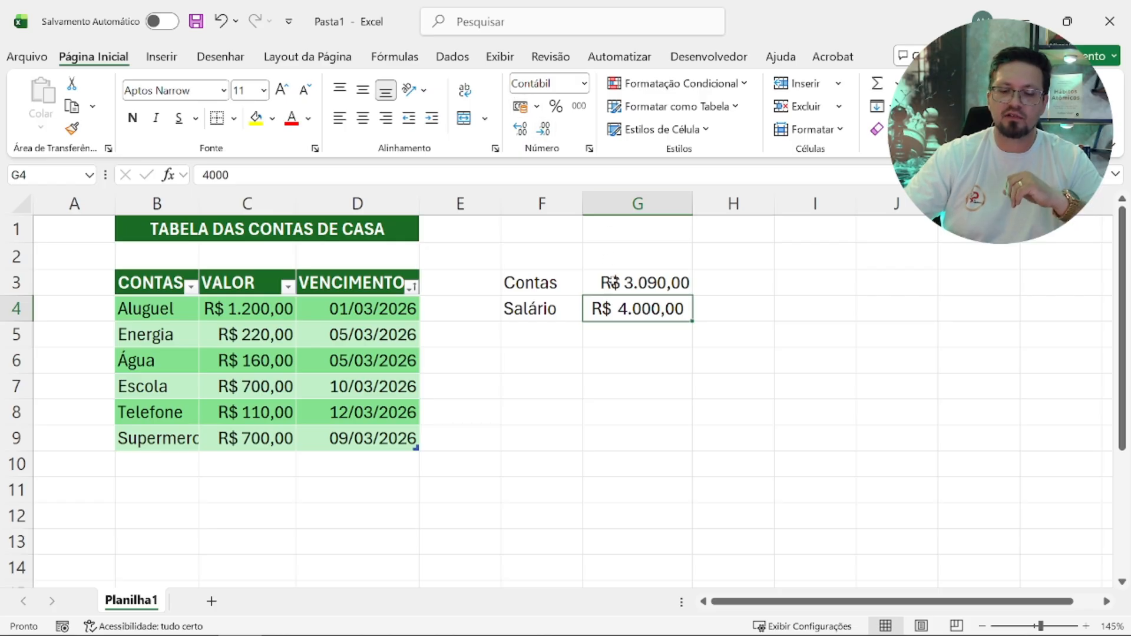
Step: Enter the label Saldo in F6, leaving an empty row below Salário
{"action": "left_click", "coordinate": [541, 349]}
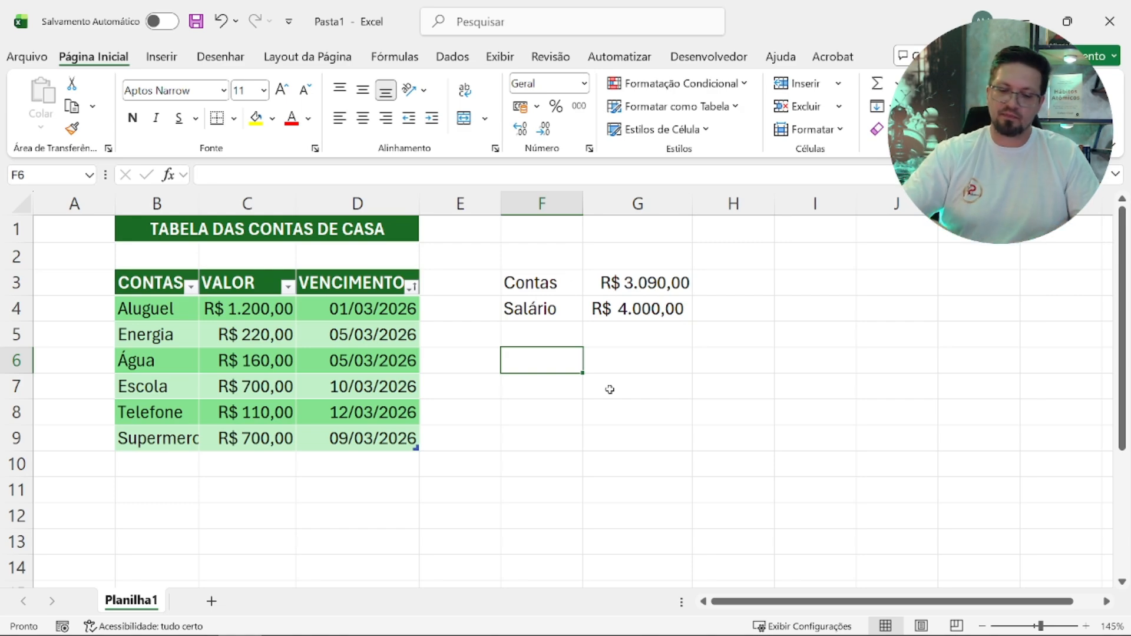
{"action": "type", "text": "R"}
{"action": "key", "text": "BackSpace"}
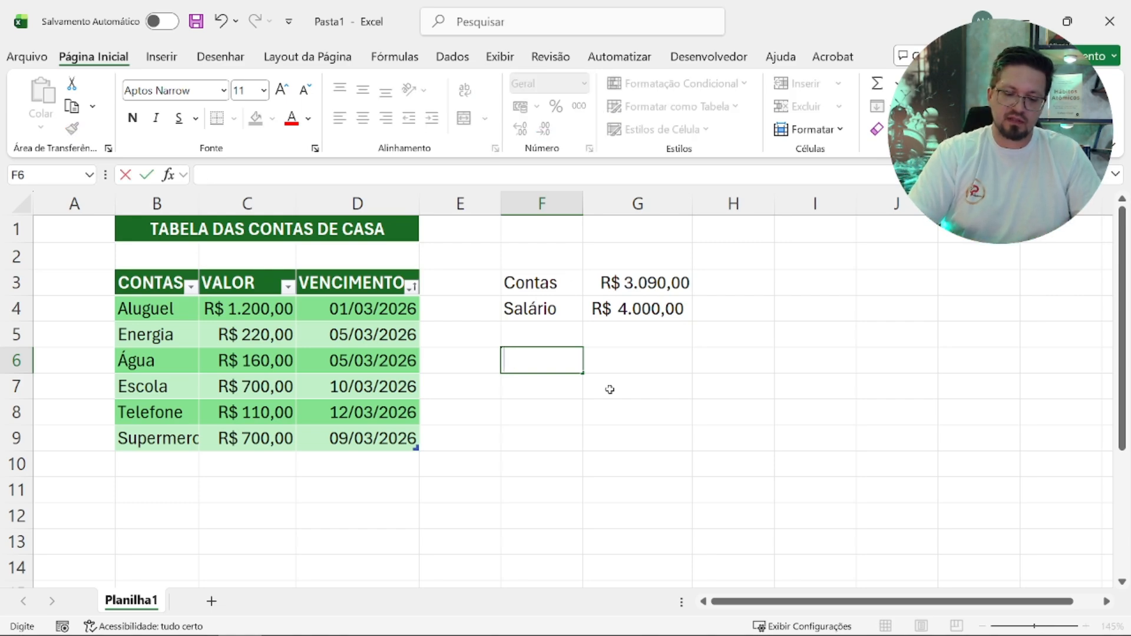
{"action": "type", "text": "Saldop"}
{"action": "key", "text": "BackSpace"}
{"action": "key", "text": "Return"}
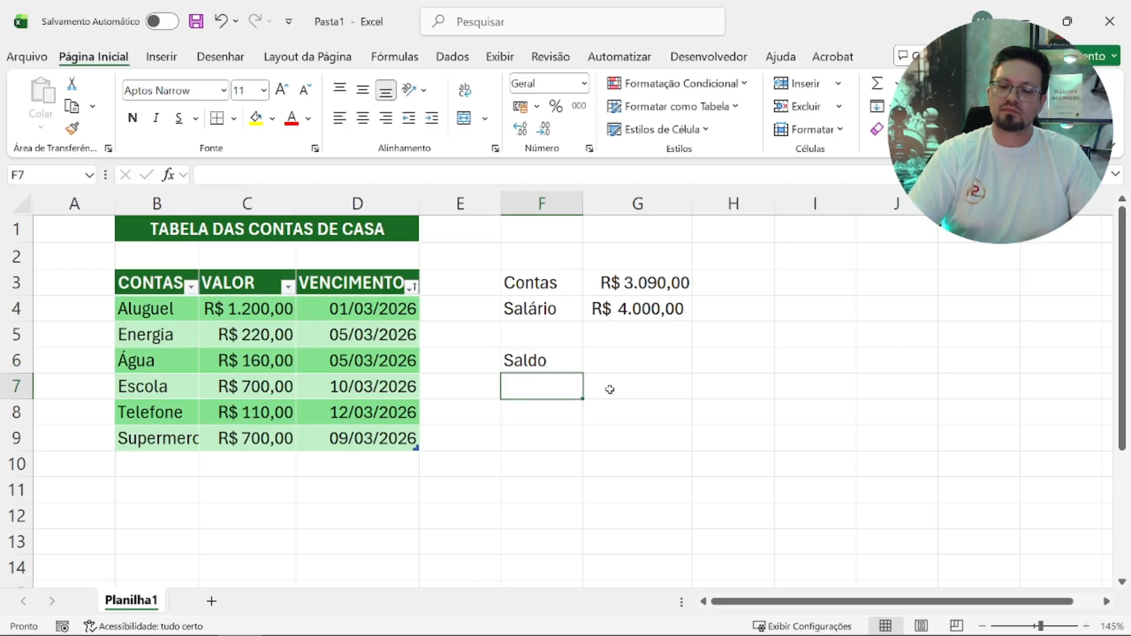
Step: Calculate the Saldo in G6 by subtracting the bills from the salary with the formula =G4-G3
{"action": "key", "text": "Up"}
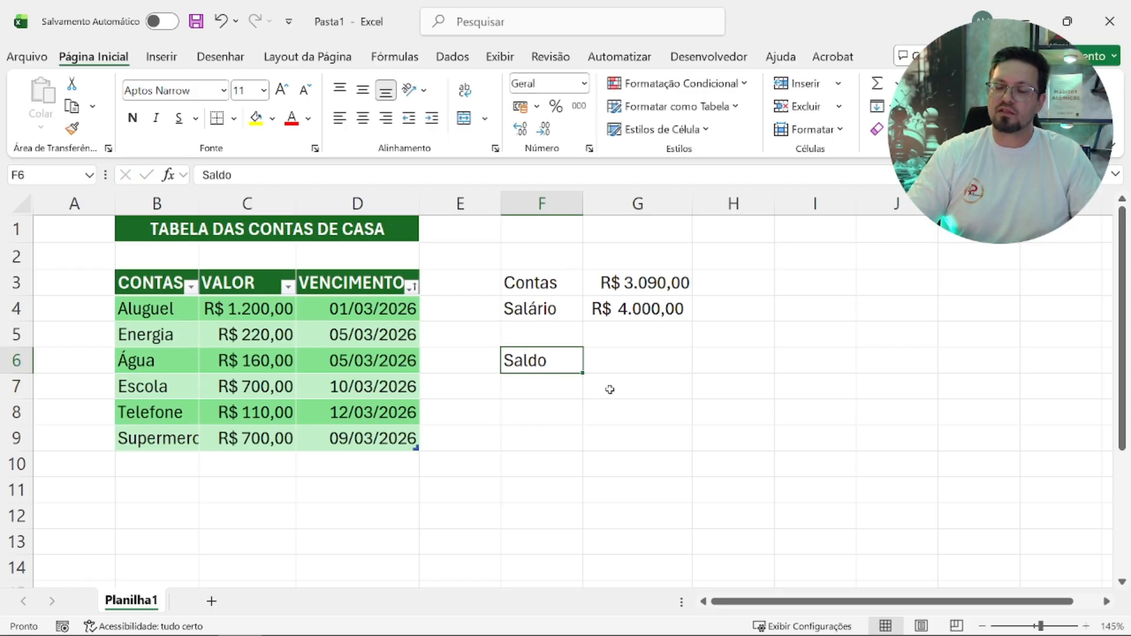
{"action": "key", "text": "Right"}
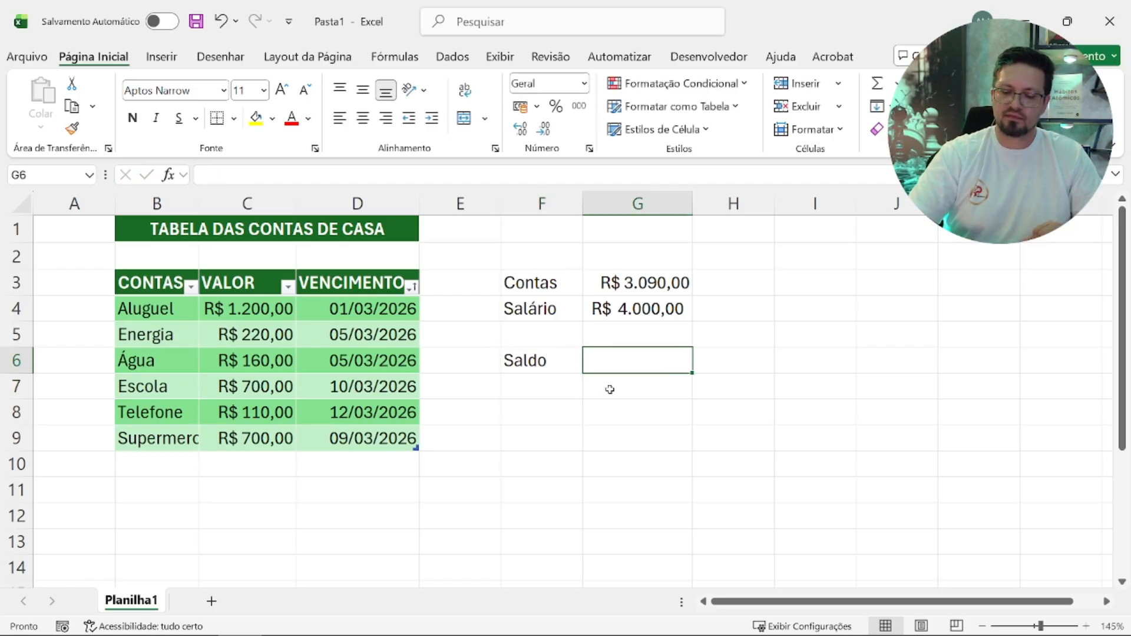
{"action": "type", "text": "="}
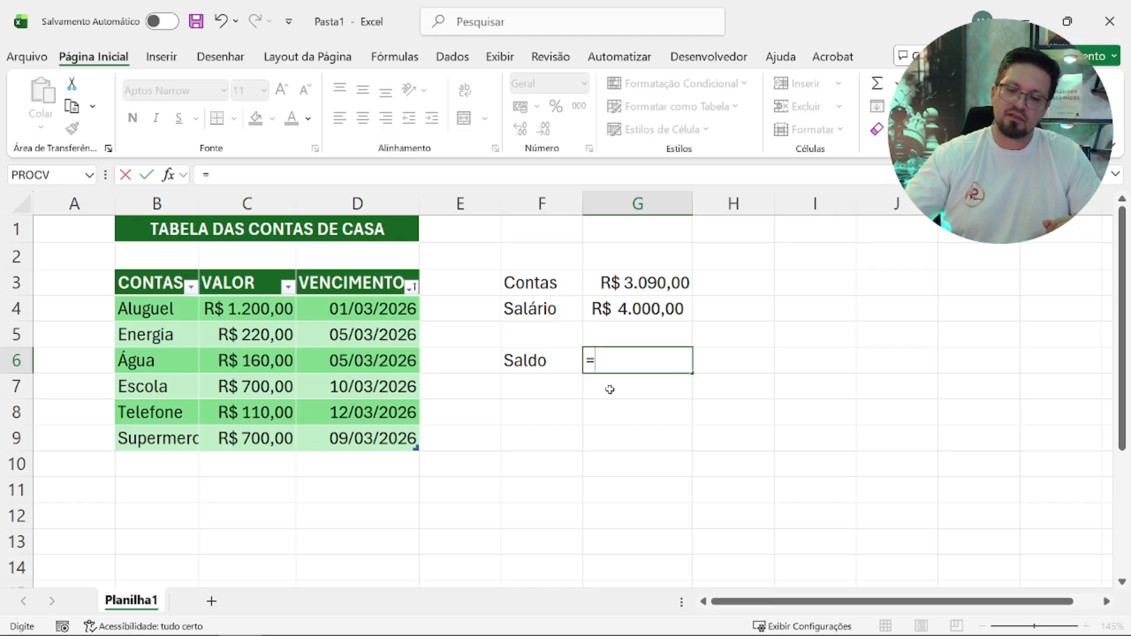
{"action": "left_click", "coordinate": [630, 302]}
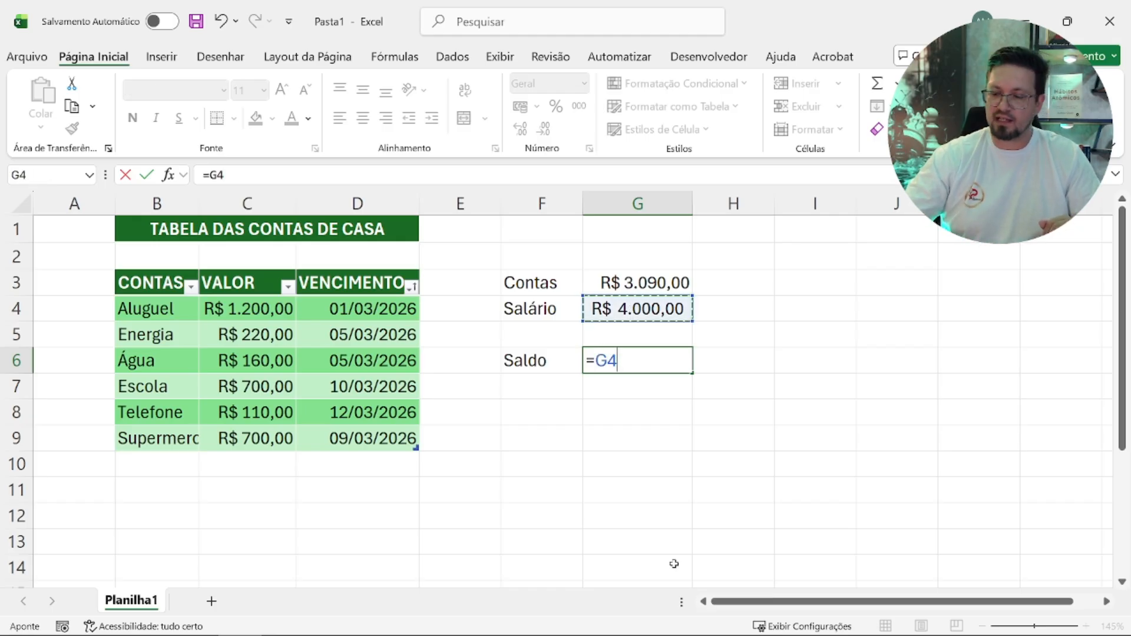
{"action": "type", "text": "-"}
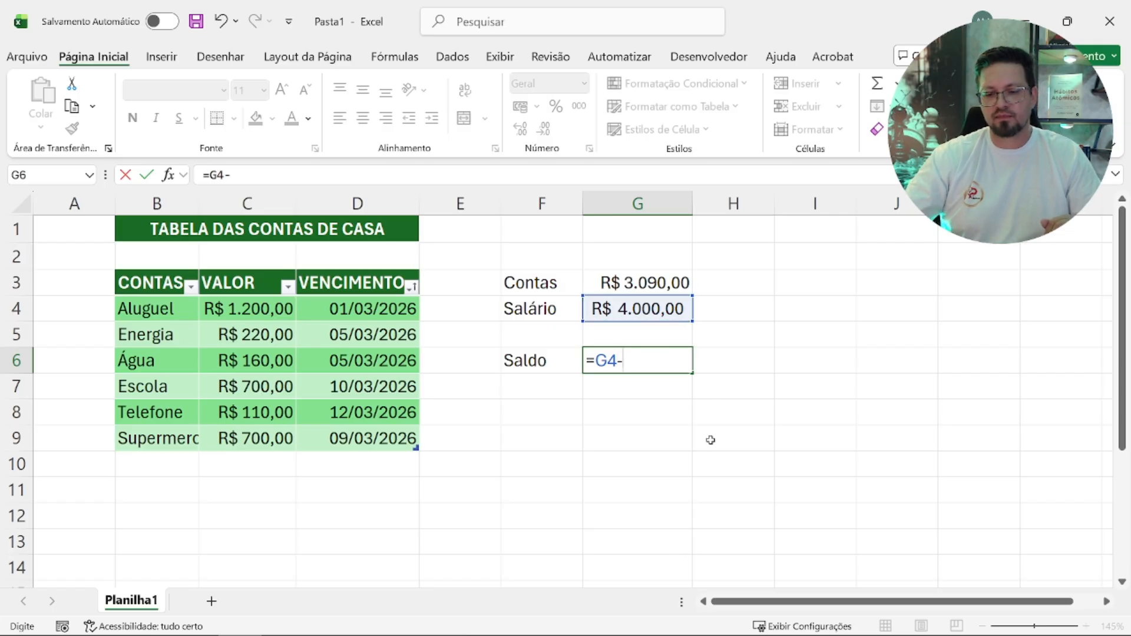
{"action": "left_click", "coordinate": [662, 282]}
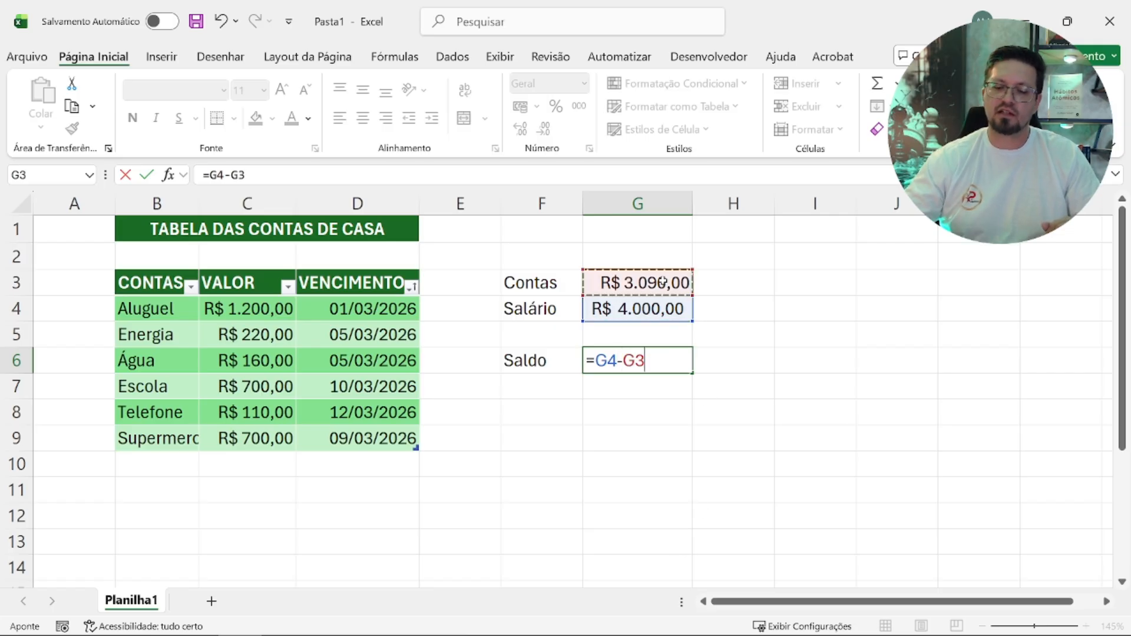
{"action": "key", "text": "Return"}
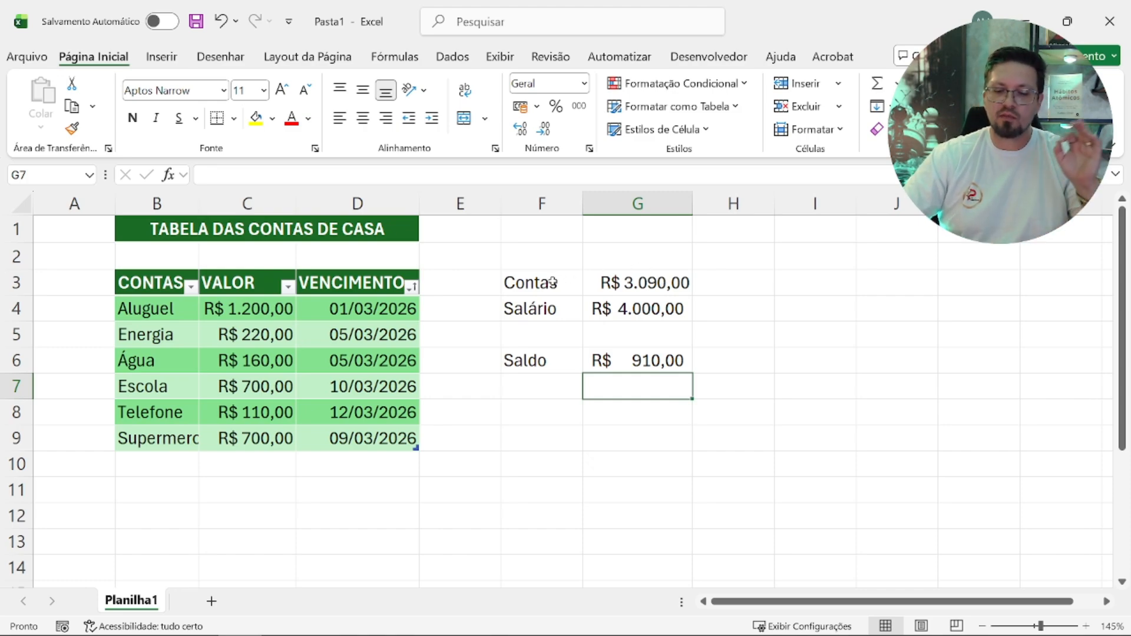
Step: Put thick outside borders around the Contas and Salário block F3:G4
{"action": "left_click_drag", "start_coordinate": [553, 283], "coordinate": [648, 316]}
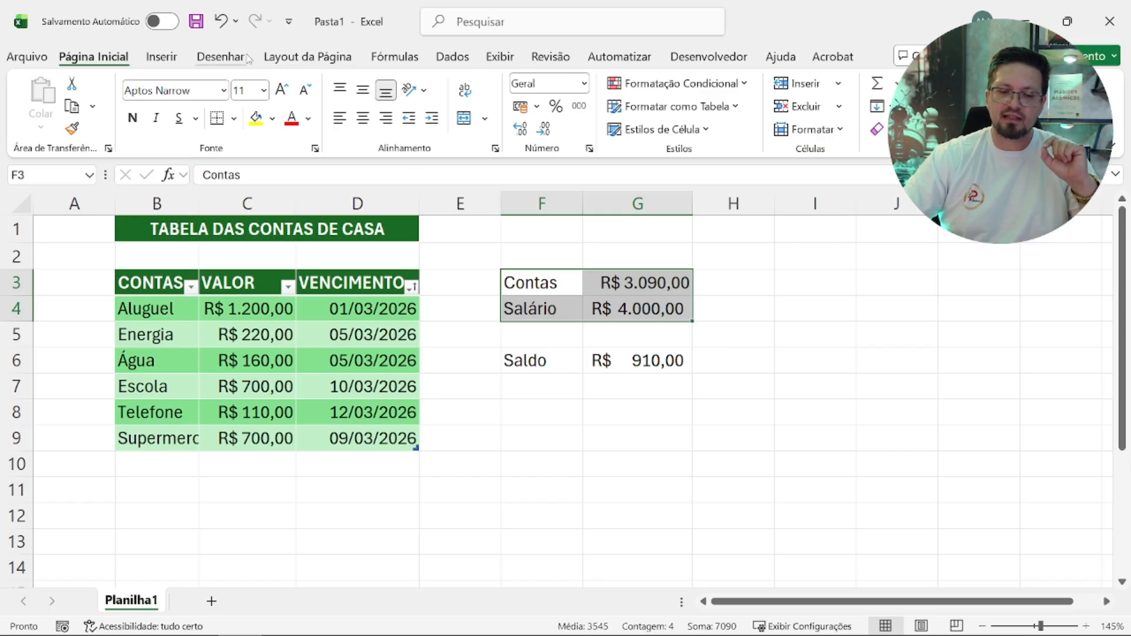
{"action": "left_click", "coordinate": [198, 90]}
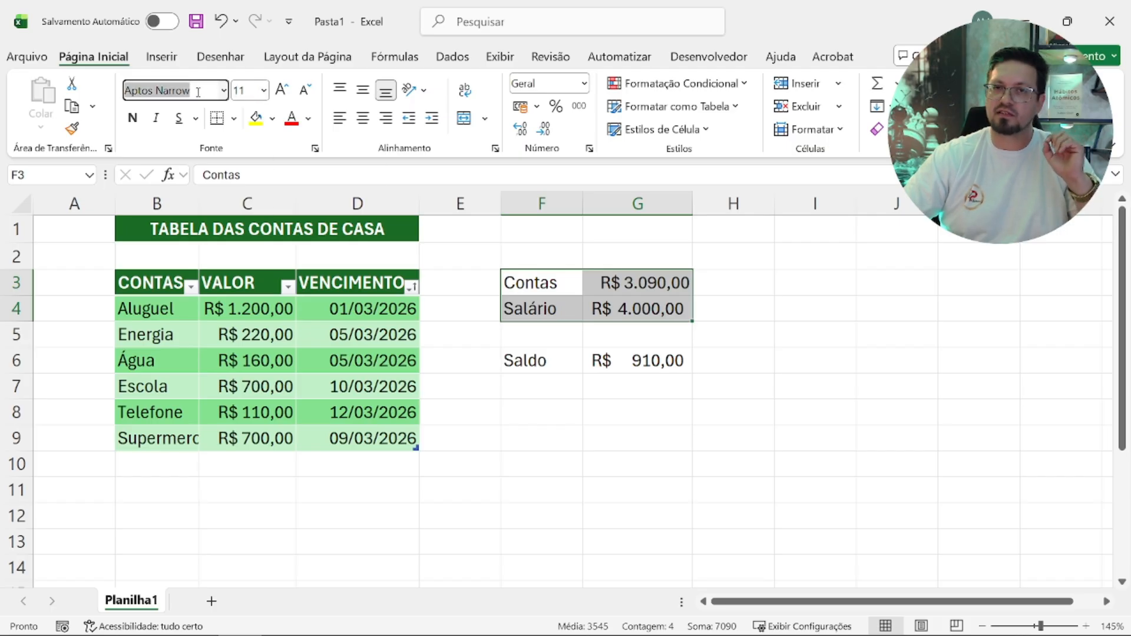
{"action": "left_click", "coordinate": [241, 91]}
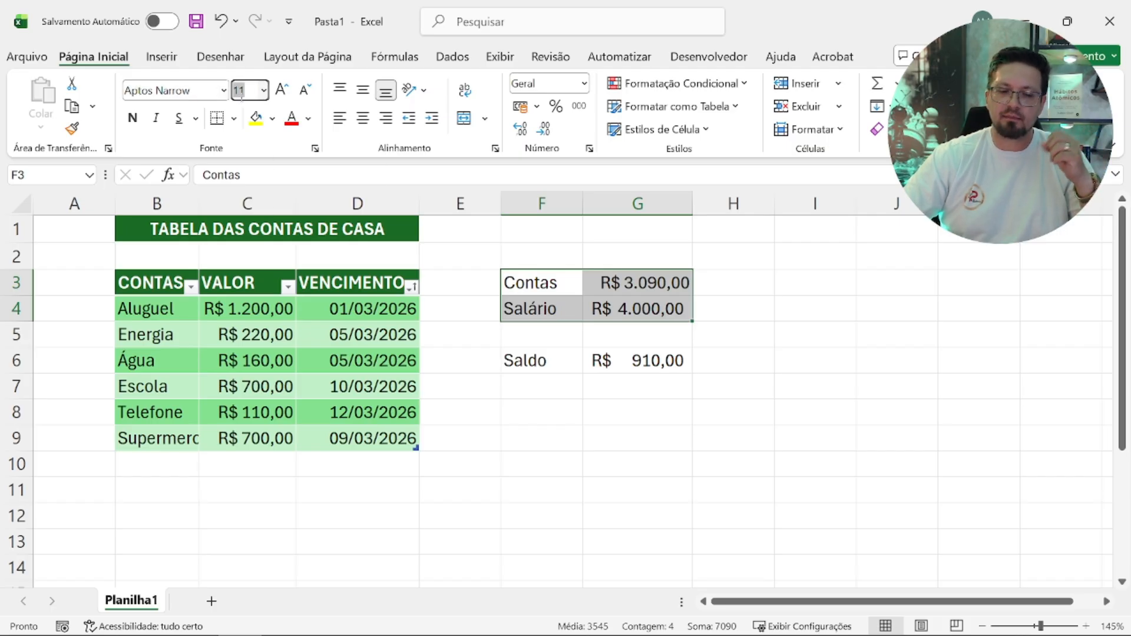
{"action": "left_click", "coordinate": [240, 126]}
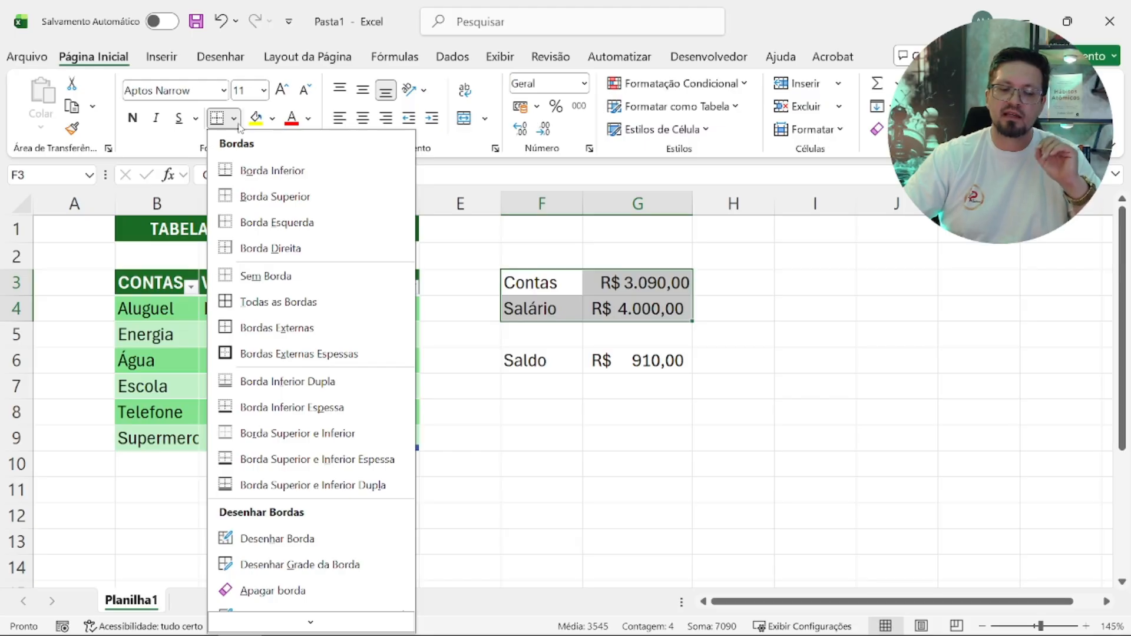
{"action": "left_click", "coordinate": [310, 359]}
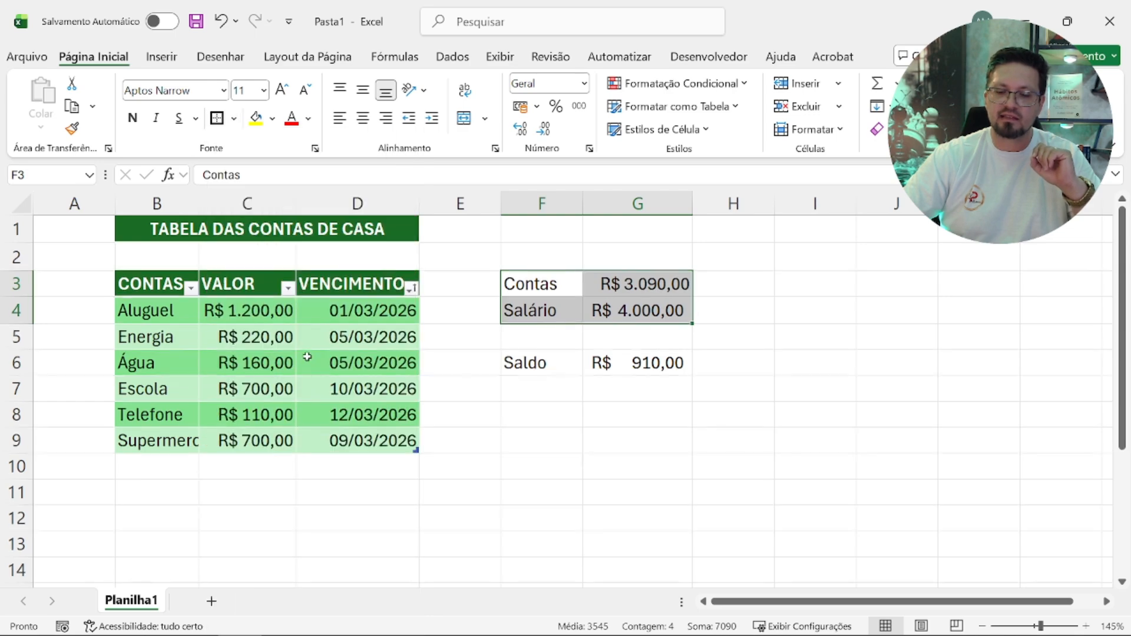
{"action": "left_click", "coordinate": [658, 460]}
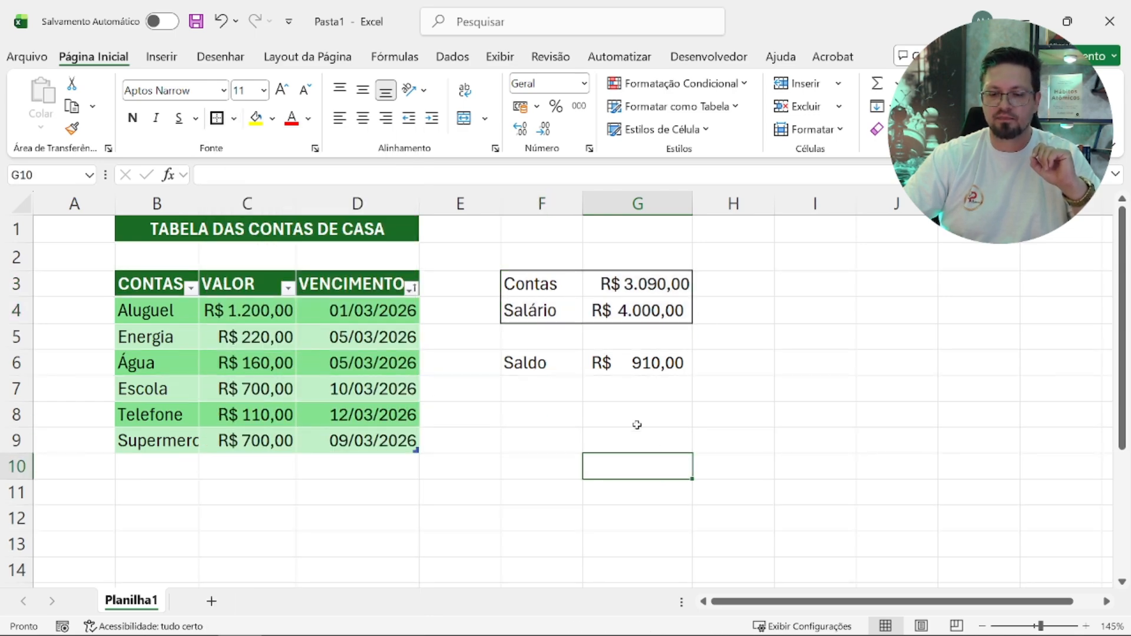
Step: Put thick outside borders around the Saldo cells F6:G6 and make their text bold
{"action": "left_click_drag", "start_coordinate": [539, 364], "coordinate": [625, 364]}
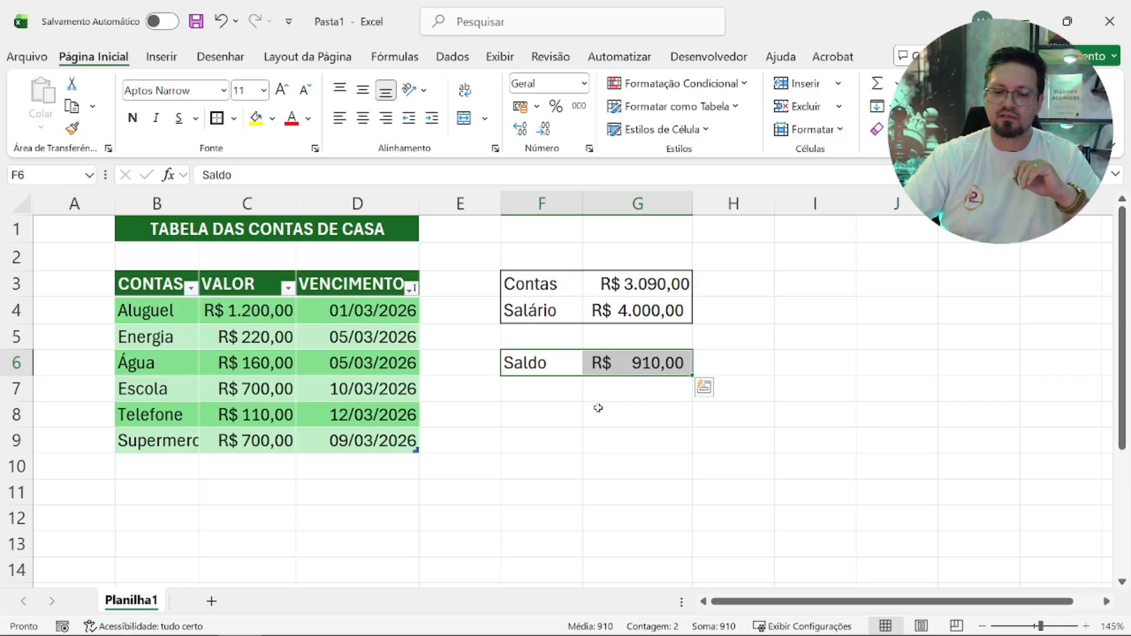
{"action": "left_click", "coordinate": [234, 119]}
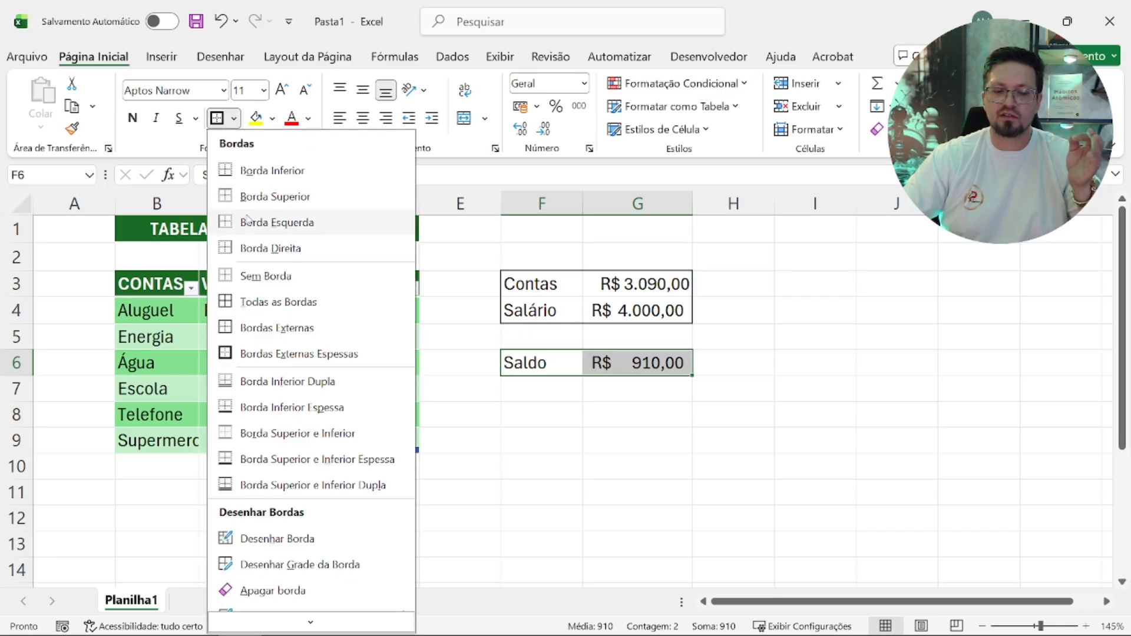
{"action": "left_click", "coordinate": [289, 355]}
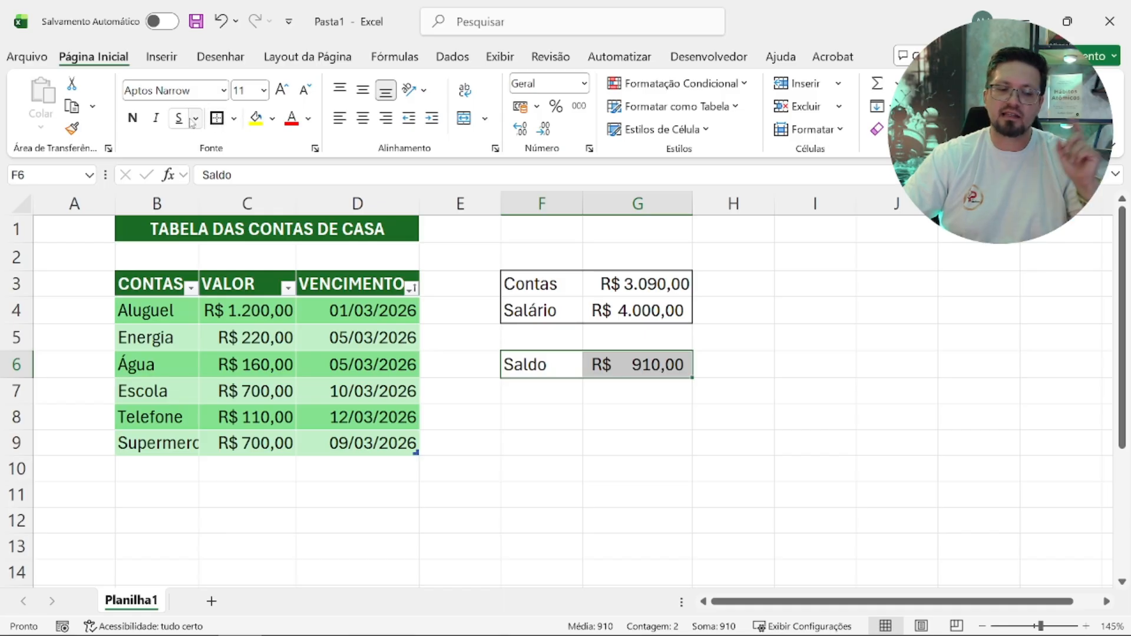
{"action": "left_click", "coordinate": [133, 118]}
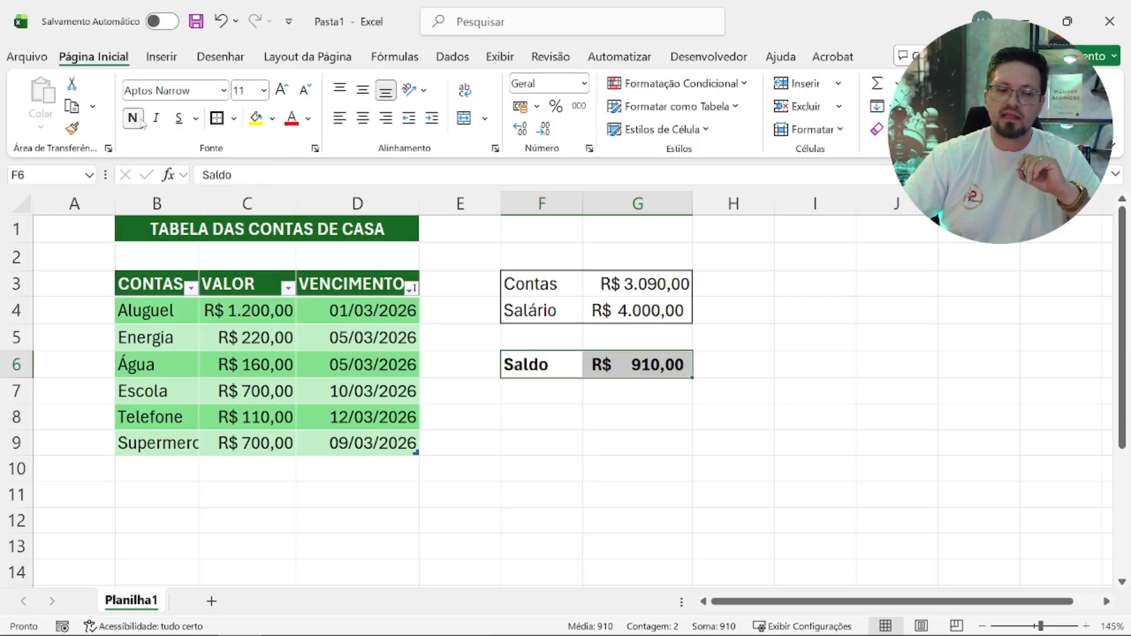
Step: Fill the Saldo cells F6:G6 with the standard red colour
{"action": "left_click", "coordinate": [272, 124]}
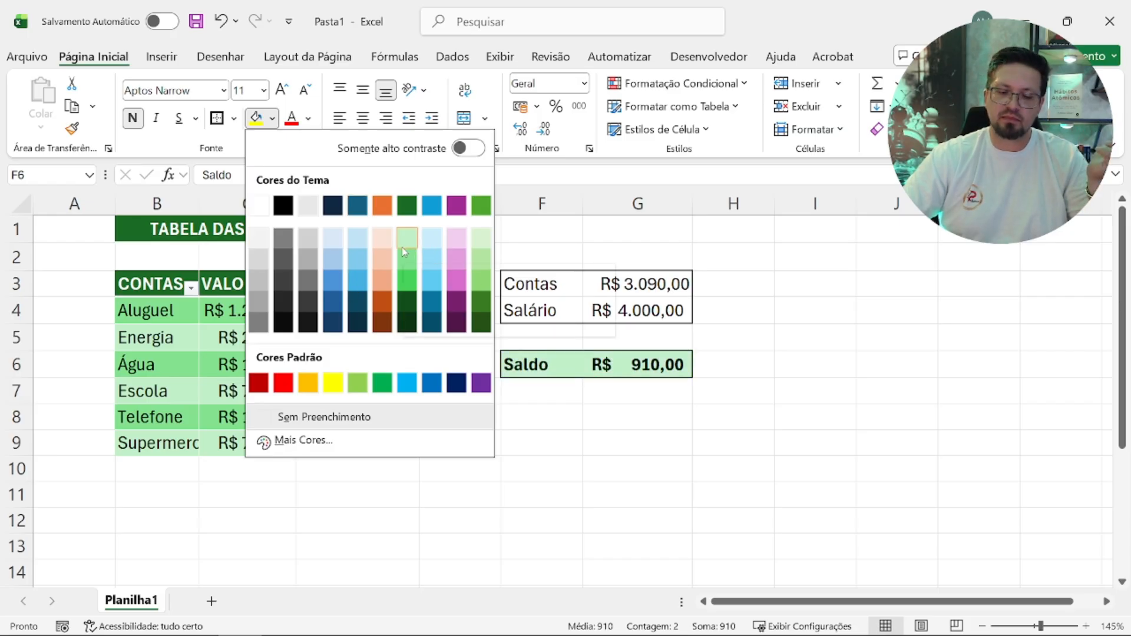
{"action": "left_click", "coordinate": [284, 385]}
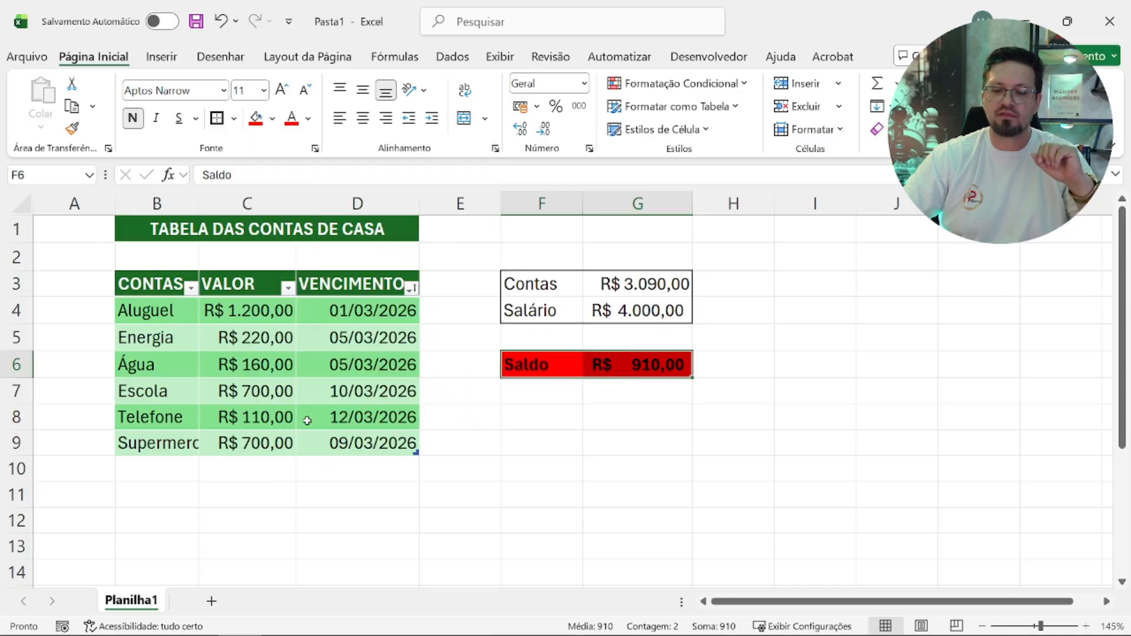
{"action": "left_click", "coordinate": [727, 462]}
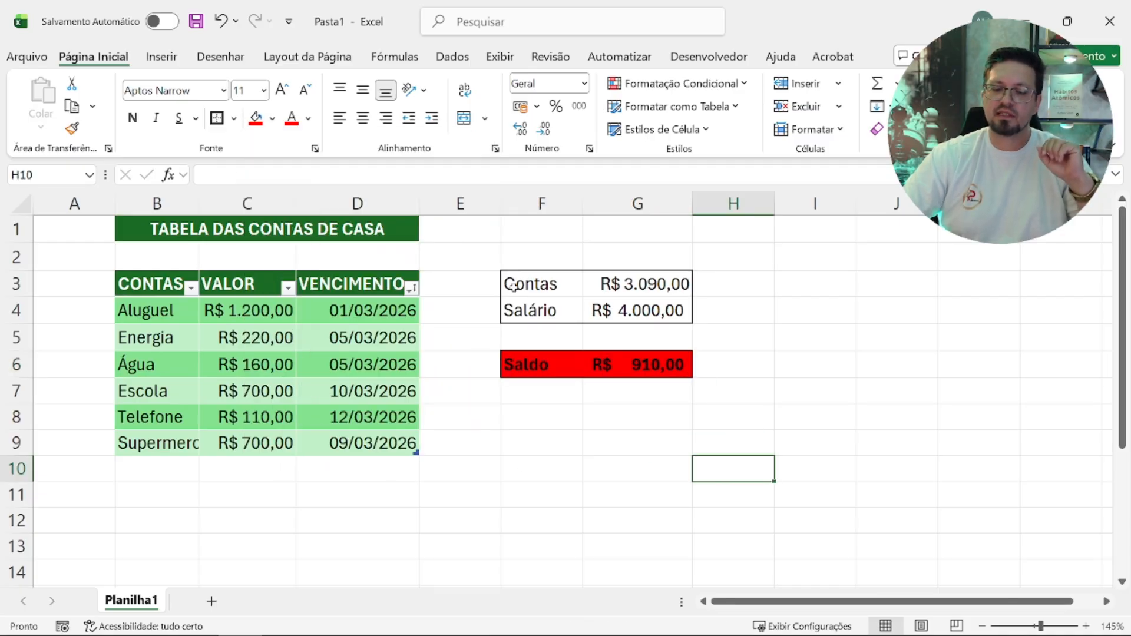
Step: Fill the Contas and Salário block F3:G4 with the standard yellow colour
{"action": "left_click_drag", "start_coordinate": [555, 285], "coordinate": [638, 286]}
{"action": "left_click", "coordinate": [586, 309]}
{"action": "left_click", "coordinate": [549, 289]}
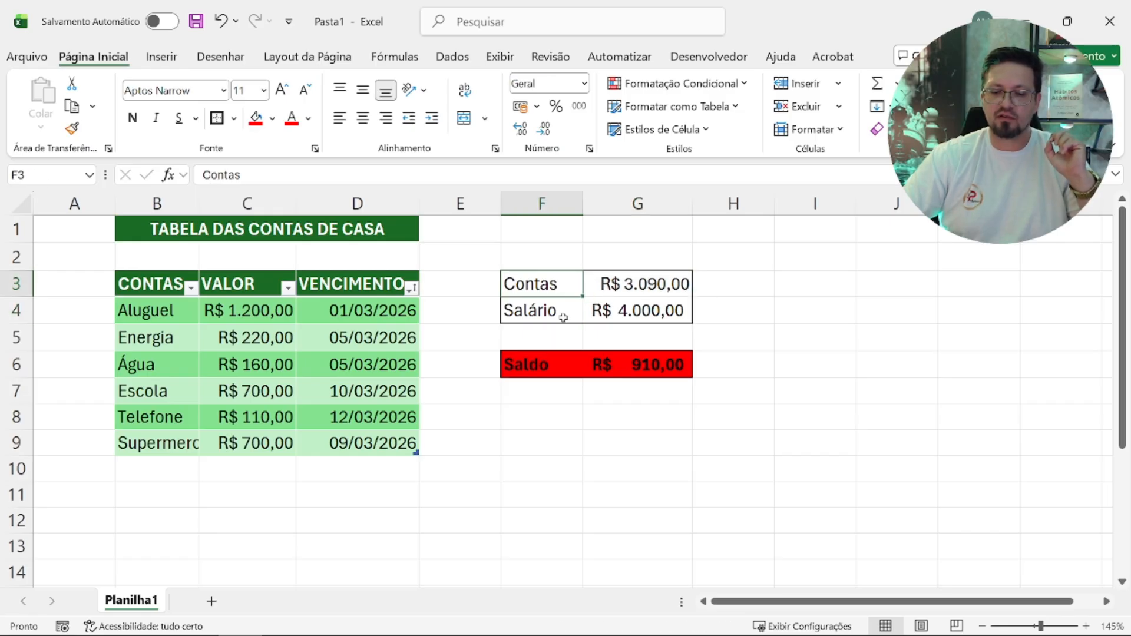
{"action": "left_click_drag", "start_coordinate": [564, 317], "coordinate": [645, 320]}
{"action": "left_click_drag", "start_coordinate": [546, 286], "coordinate": [613, 313]}
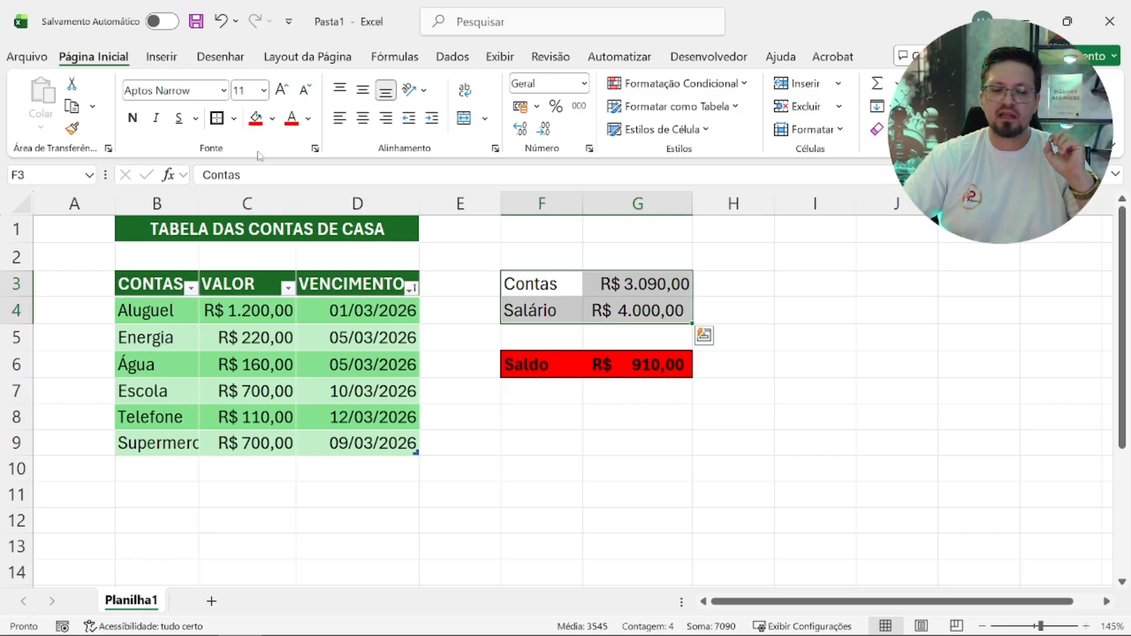
{"action": "left_click", "coordinate": [273, 120]}
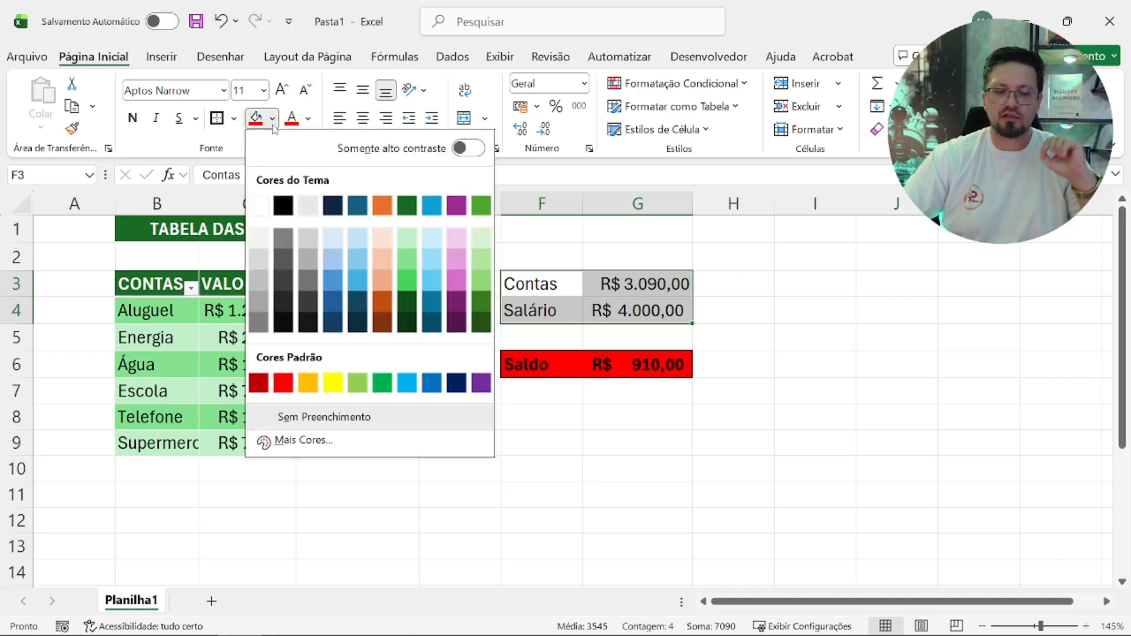
{"action": "left_click", "coordinate": [332, 386]}
{"action": "left_click", "coordinate": [589, 453]}
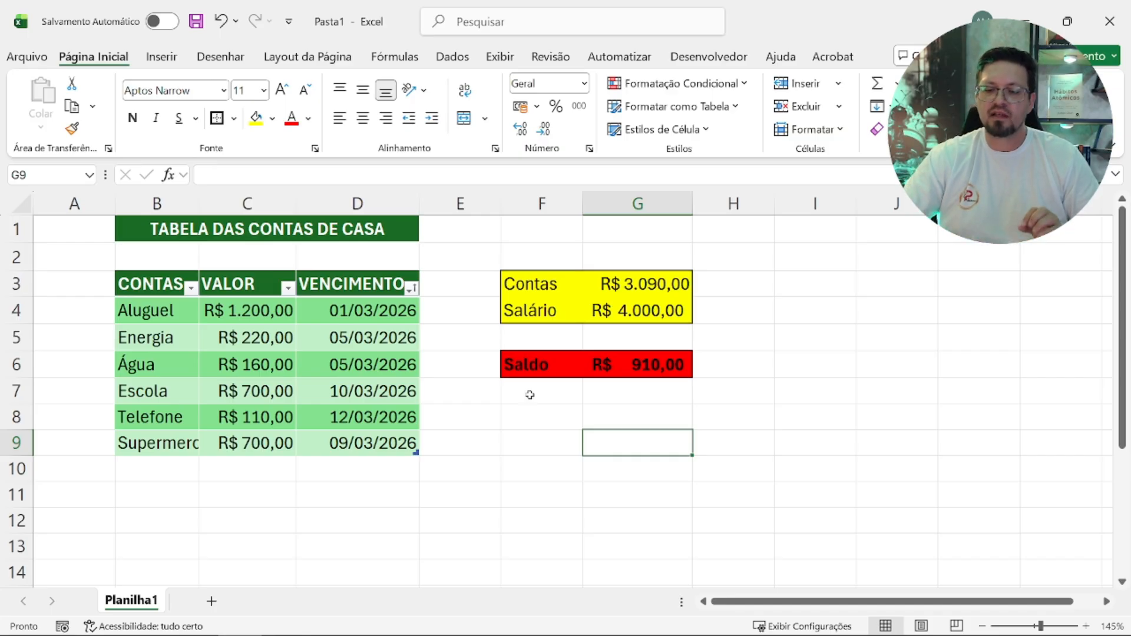
{"action": "left_click", "coordinate": [781, 291]}
{"action": "left_click", "coordinate": [757, 443]}
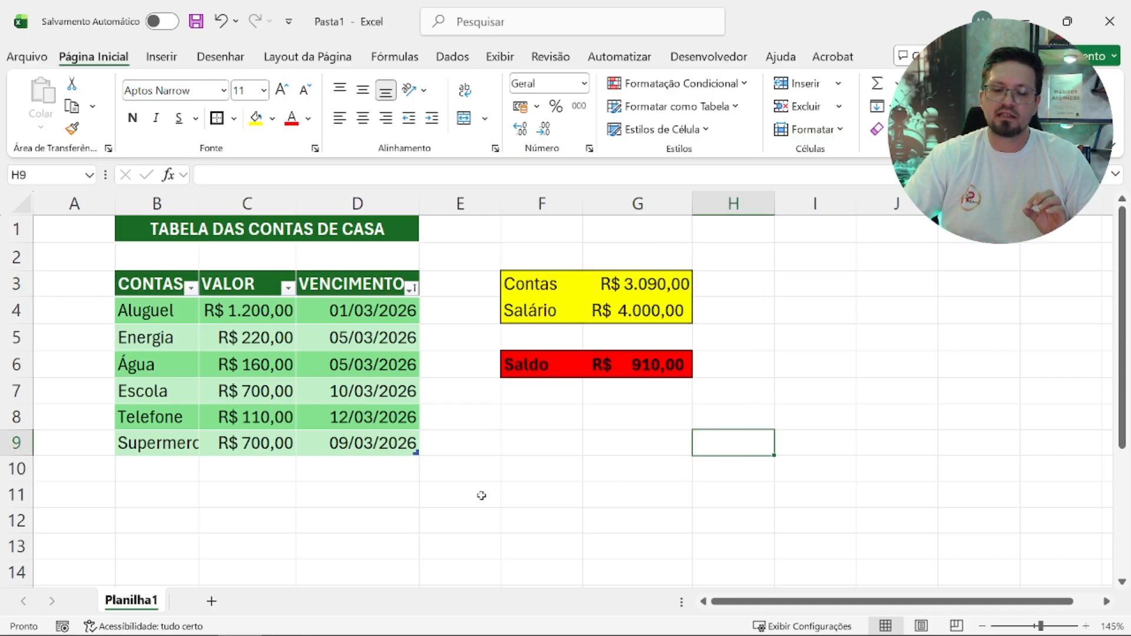
{"action": "left_click", "coordinate": [481, 495]}
{"action": "left_click", "coordinate": [480, 295]}
{"action": "left_click", "coordinate": [538, 423]}
{"action": "left_click", "coordinate": [798, 460]}
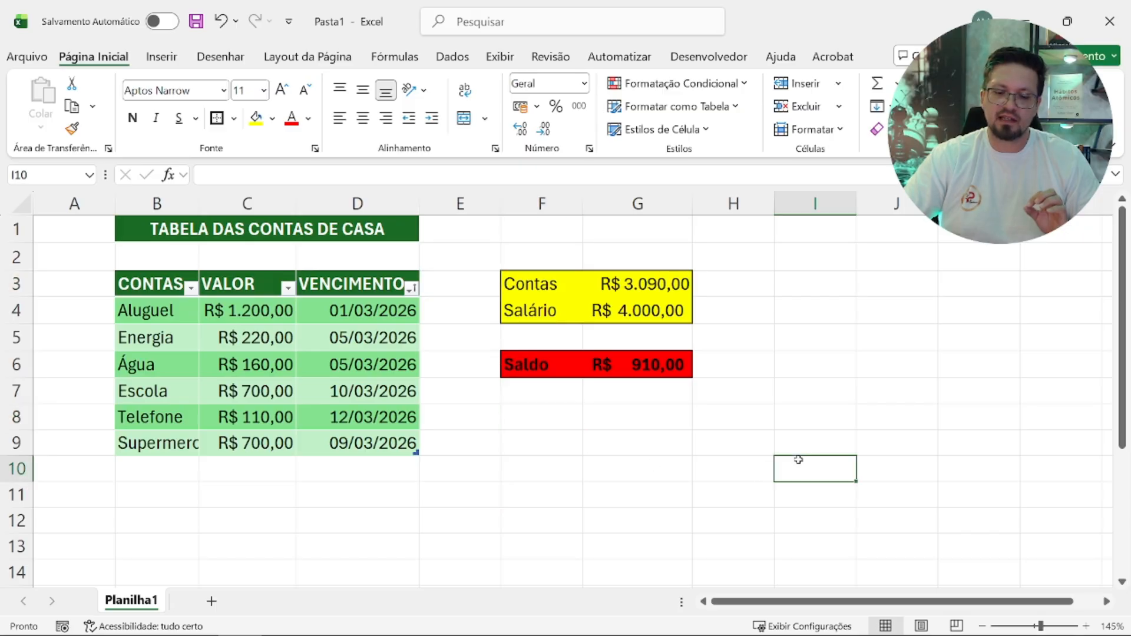
{"action": "left_click", "coordinate": [580, 569]}
{"action": "left_click", "coordinate": [268, 530]}
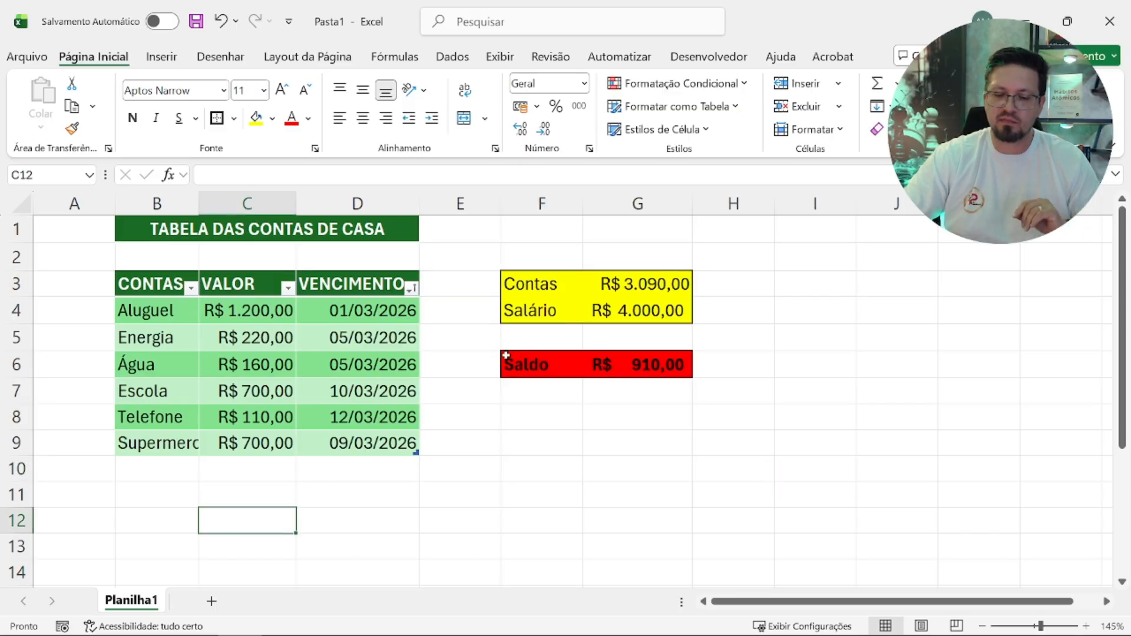
{"action": "left_click", "coordinate": [545, 289]}
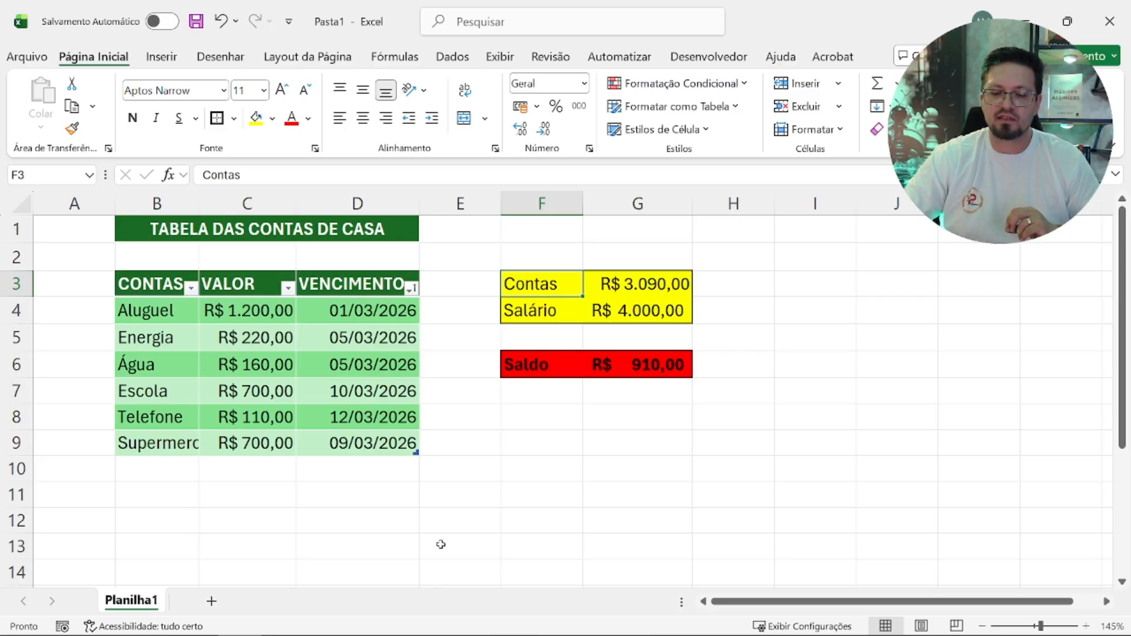
{"action": "left_click", "coordinate": [497, 477]}
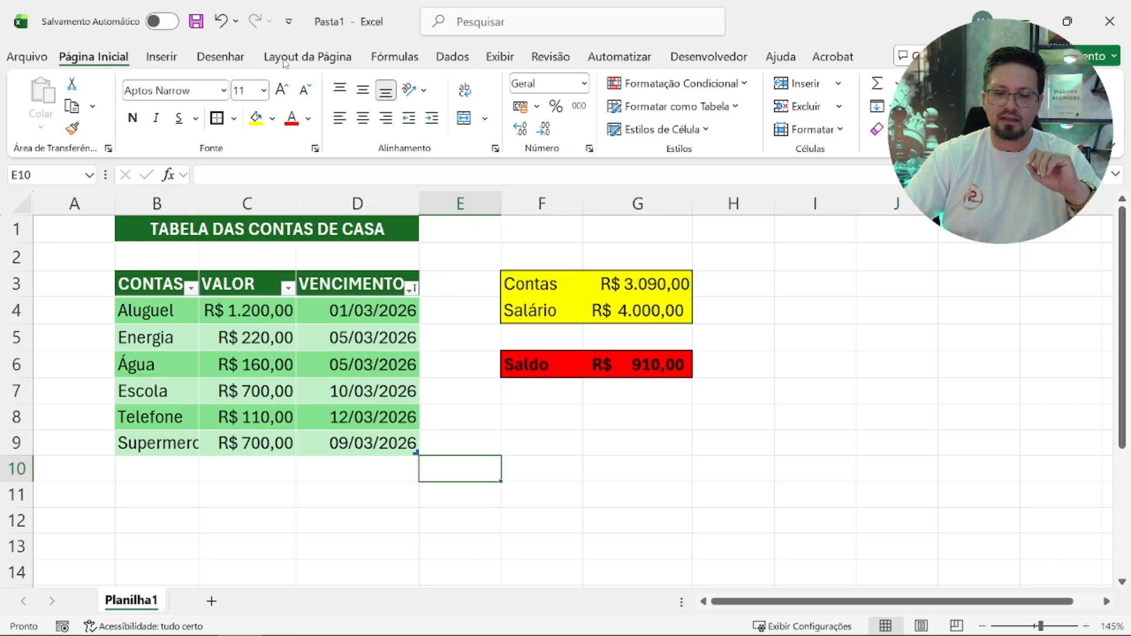
Step: Hide the gridlines of the worksheet
{"action": "left_click", "coordinate": [500, 57]}
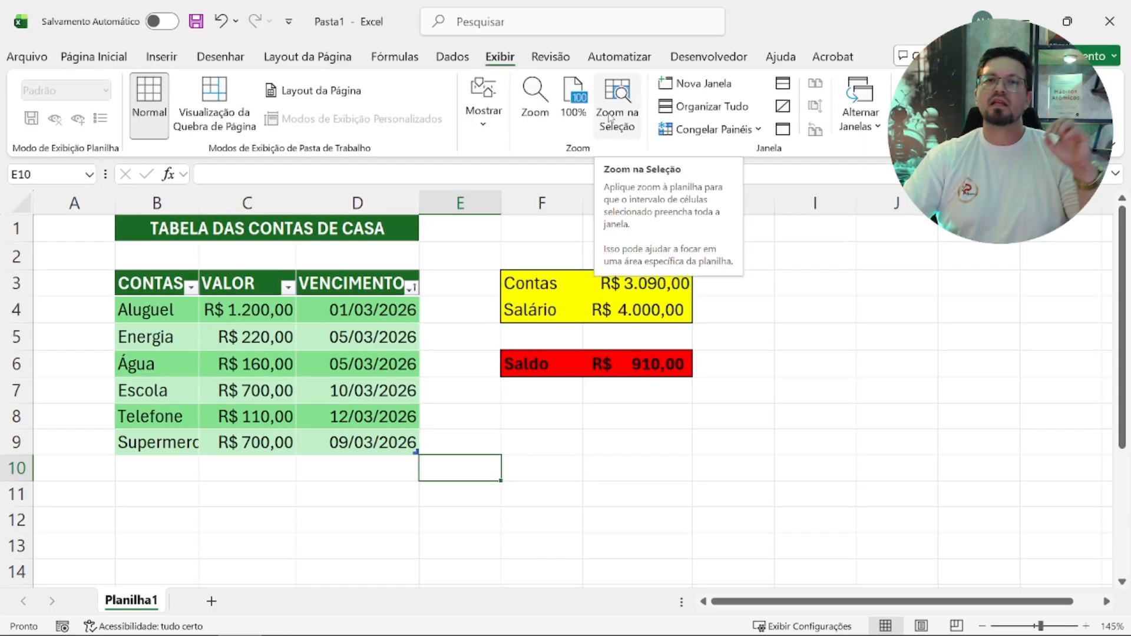
{"action": "left_click", "coordinate": [494, 128]}
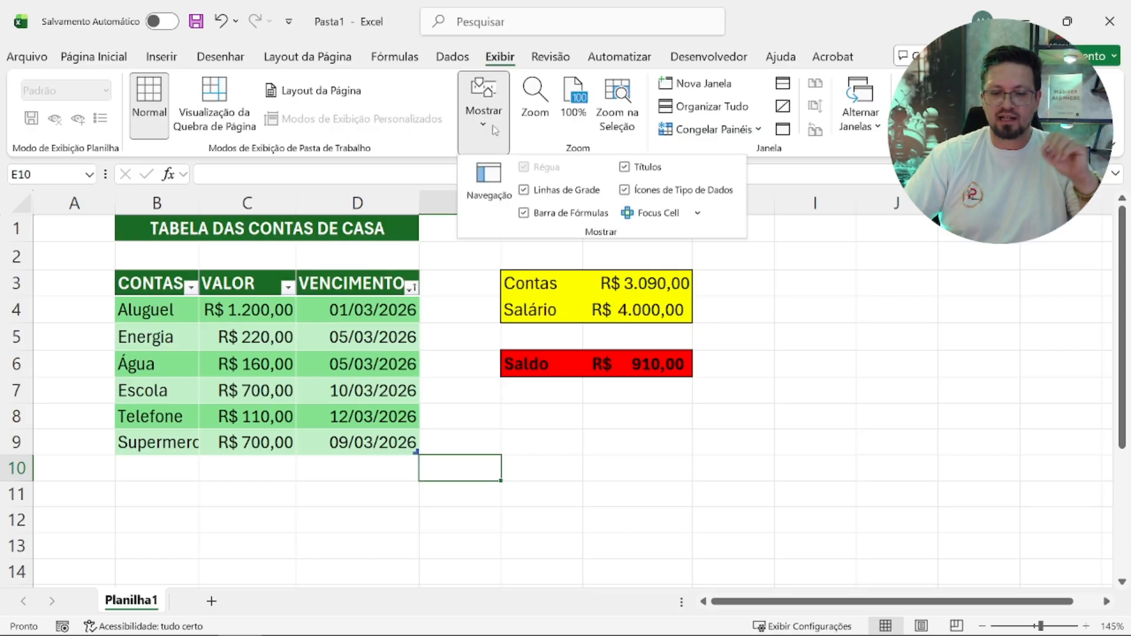
{"action": "left_click", "coordinate": [524, 192]}
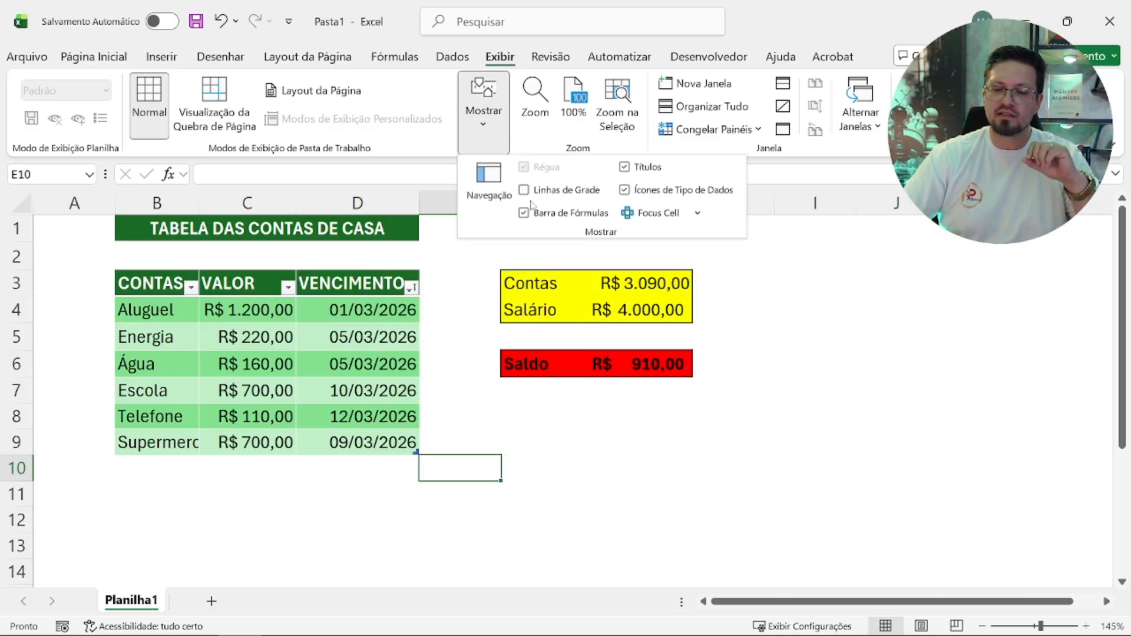
{"action": "left_click", "coordinate": [863, 373]}
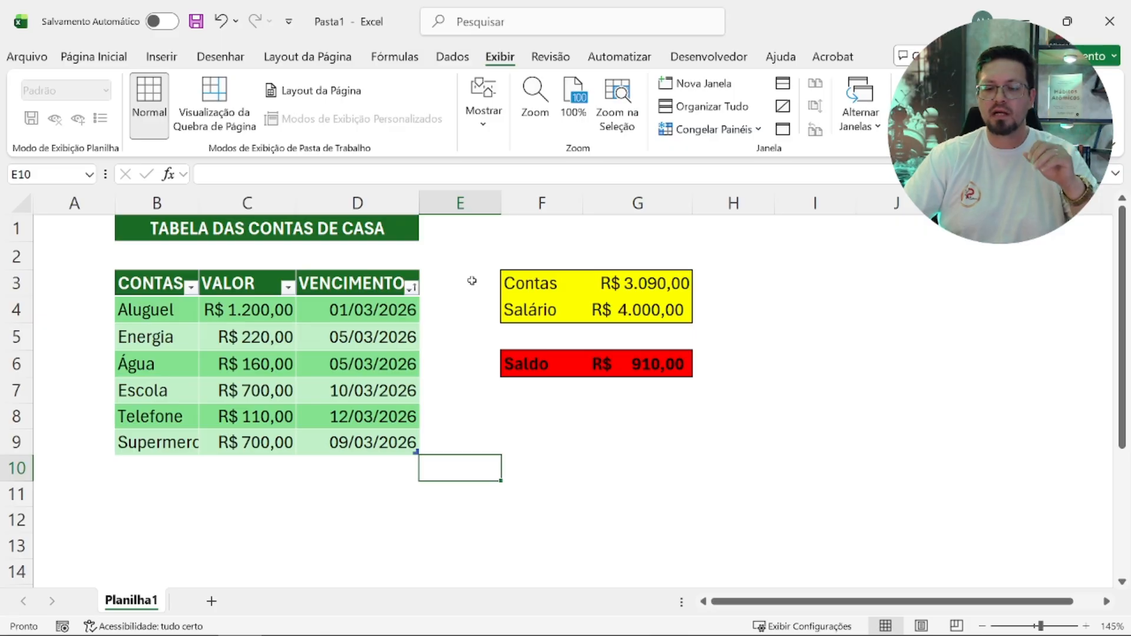
{"action": "left_click", "coordinate": [463, 307]}
{"action": "left_click", "coordinate": [468, 391]}
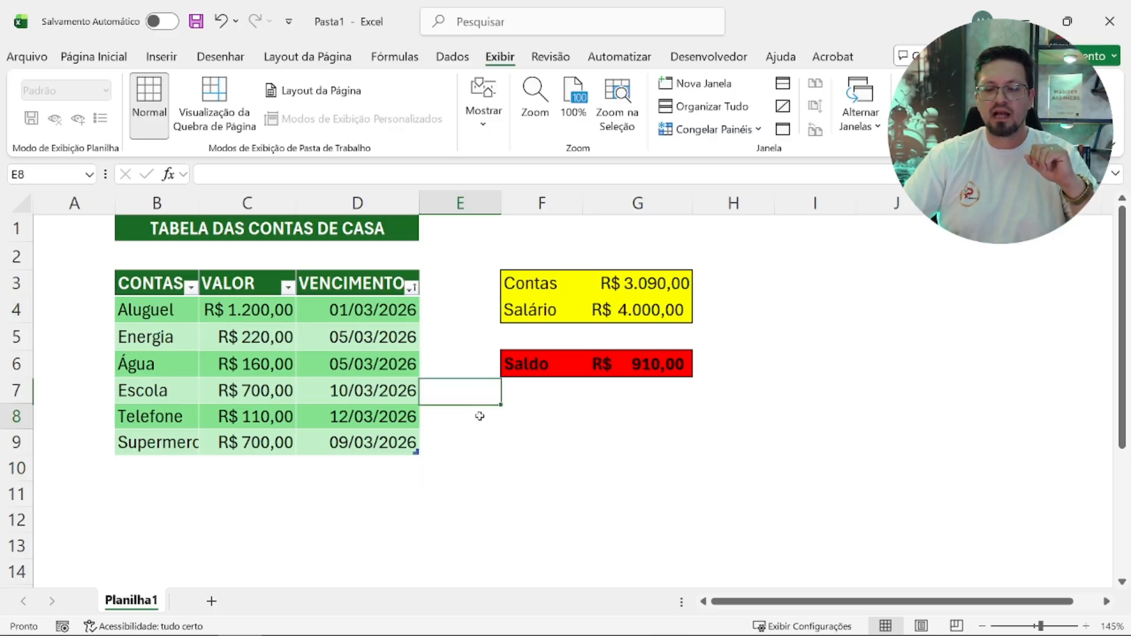
{"action": "left_click", "coordinate": [479, 415]}
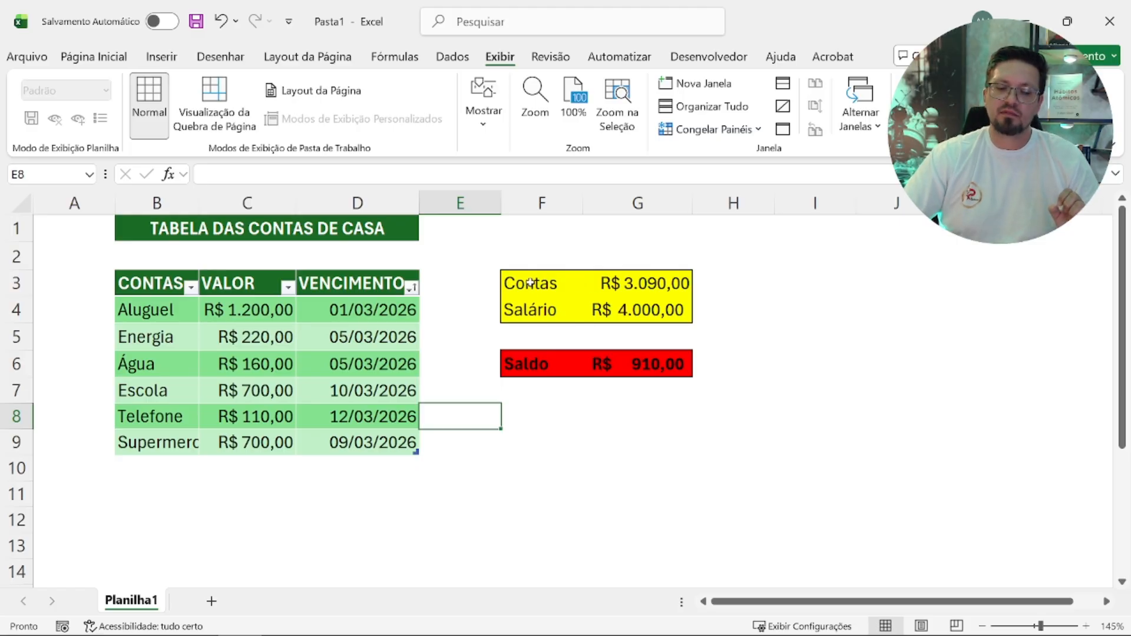
{"action": "left_click_drag", "start_coordinate": [530, 283], "coordinate": [637, 311]}
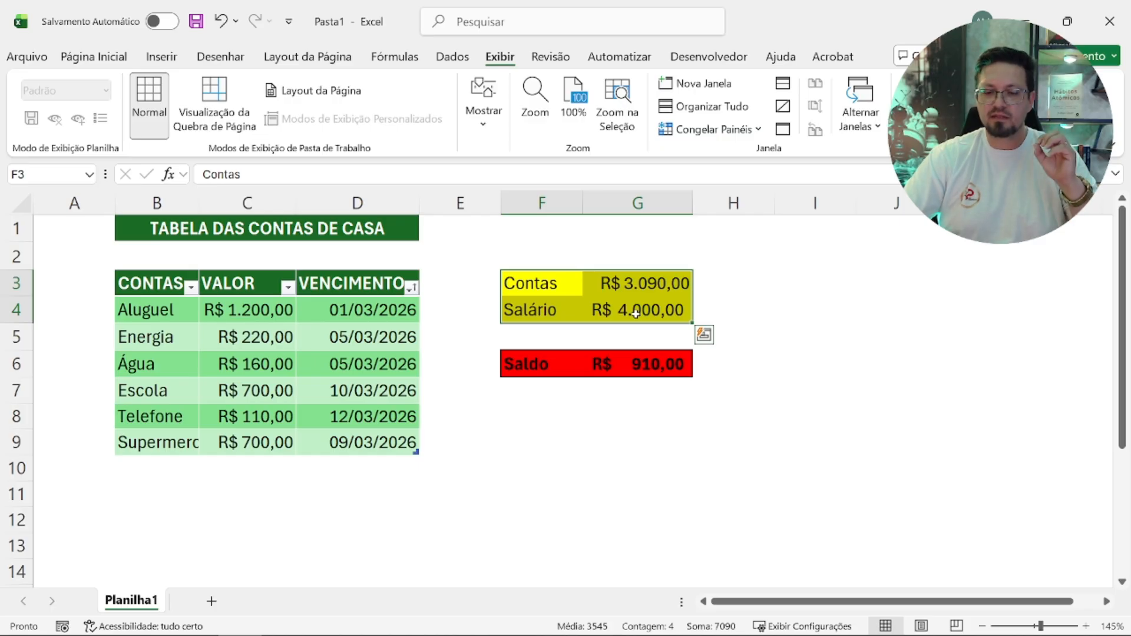
{"action": "left_click", "coordinate": [635, 314]}
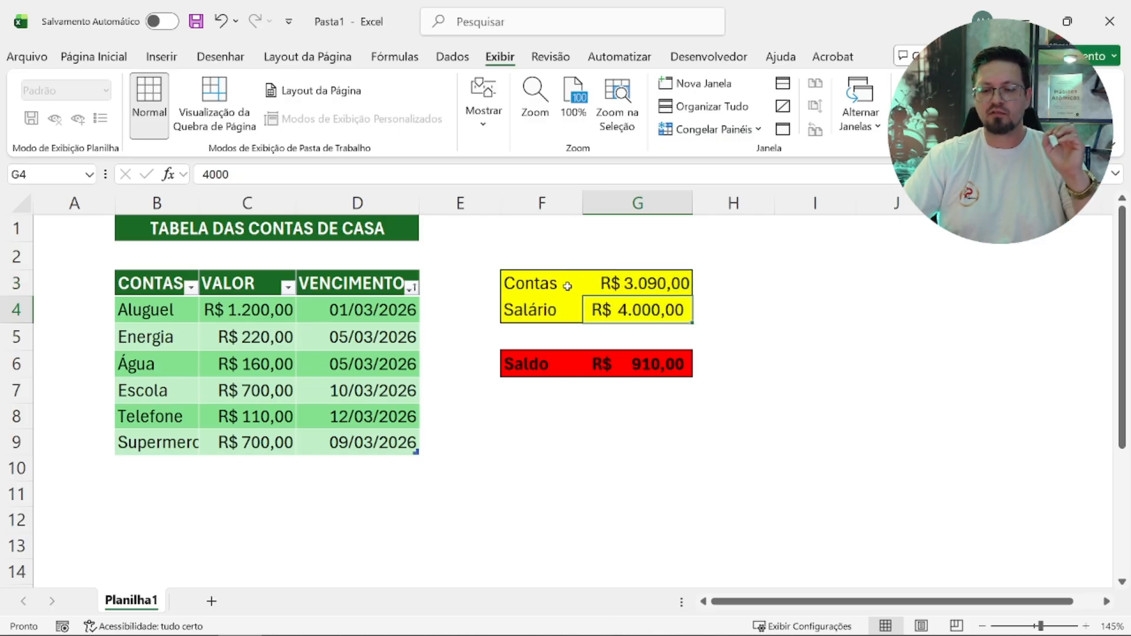
Step: Insert a recommended pie (Pizza) chart from the Contas and Salário block F3:G4
{"action": "left_click_drag", "start_coordinate": [563, 283], "coordinate": [637, 307]}
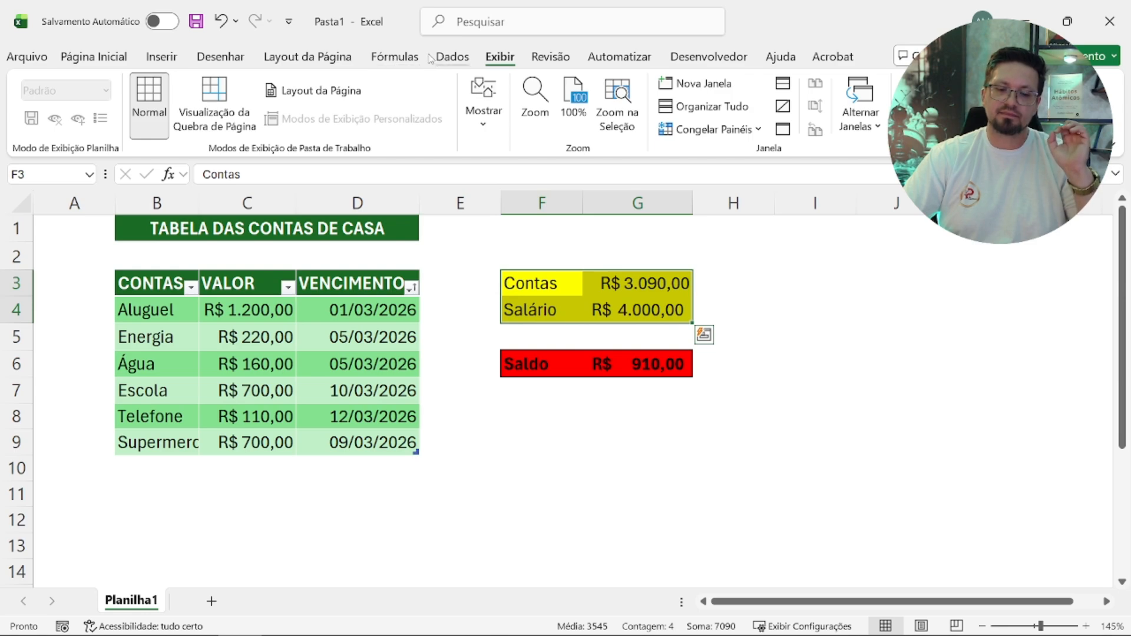
{"action": "left_click", "coordinate": [178, 59]}
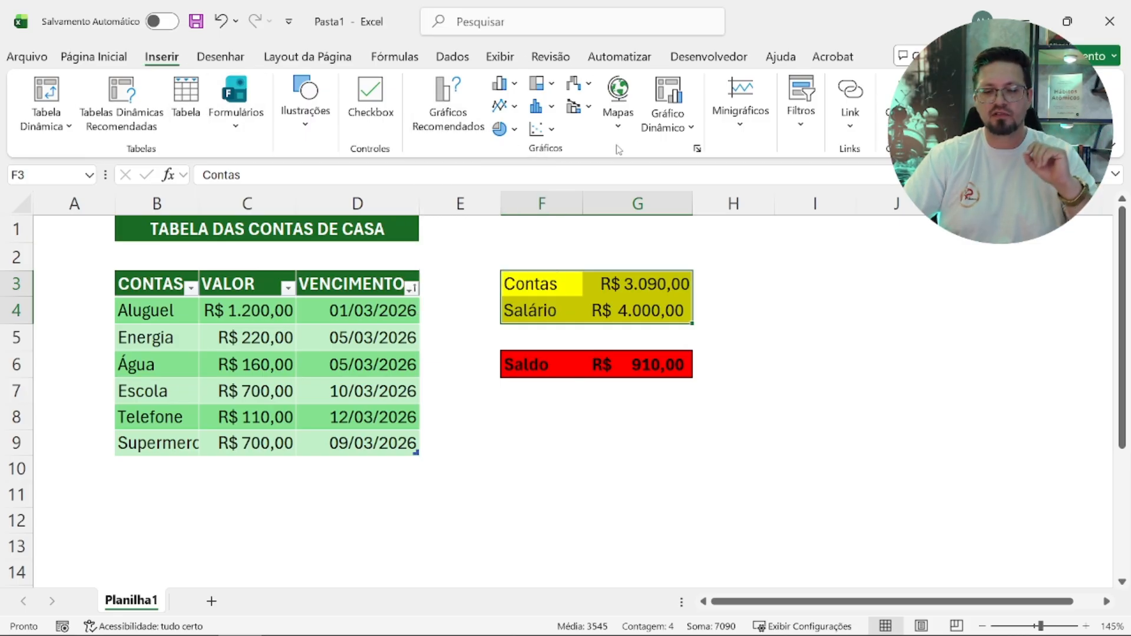
{"action": "left_click", "coordinate": [697, 151]}
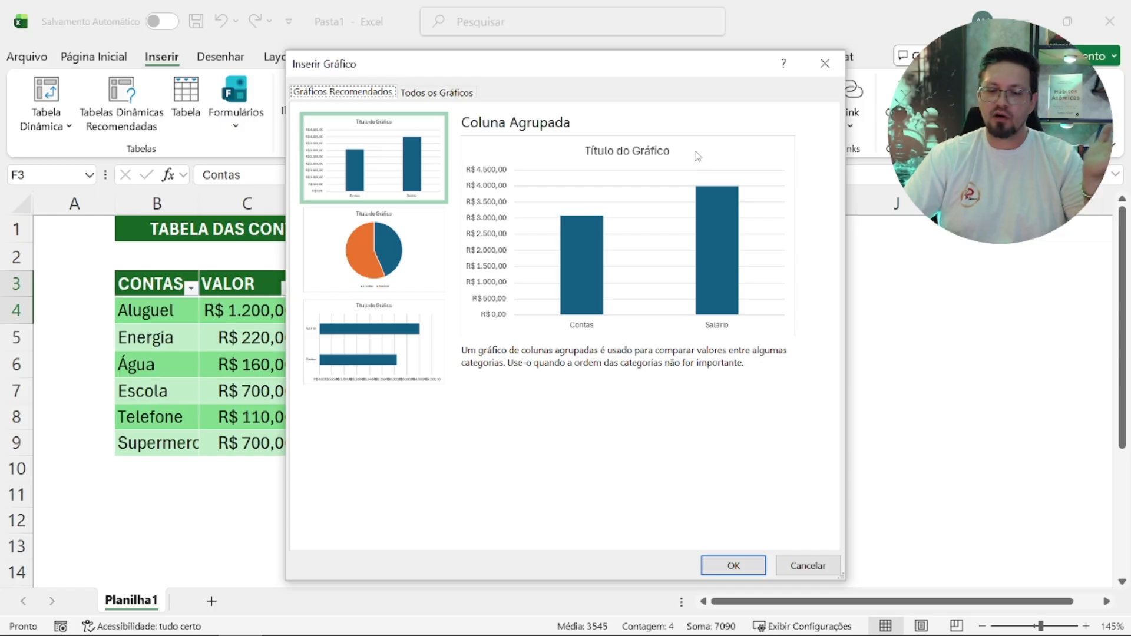
{"action": "left_click", "coordinate": [416, 334]}
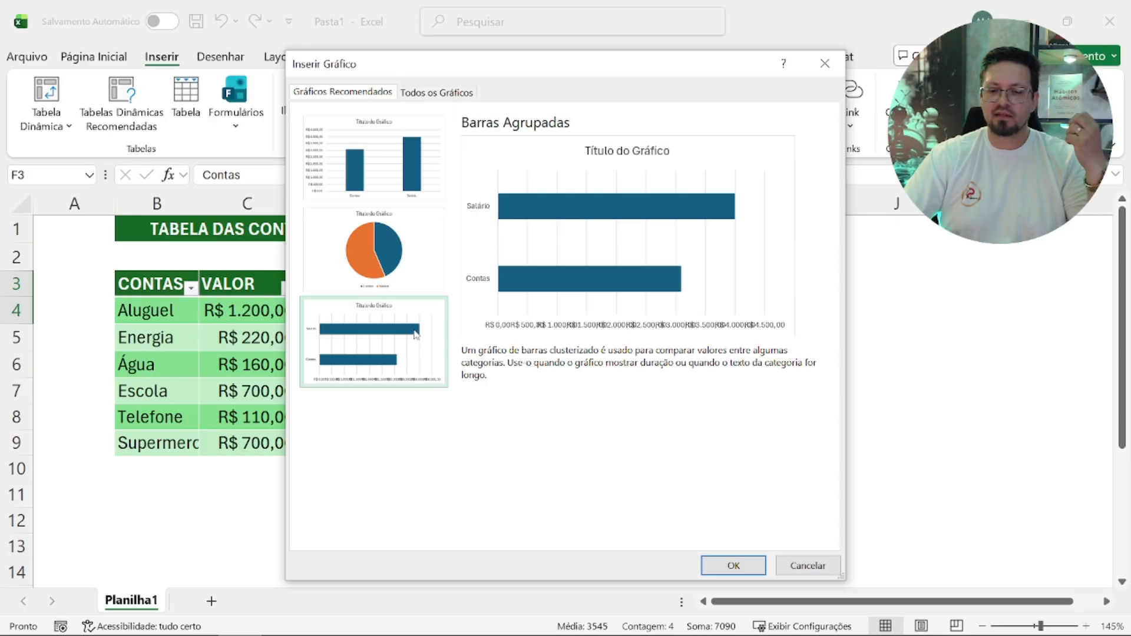
{"action": "left_click", "coordinate": [419, 282]}
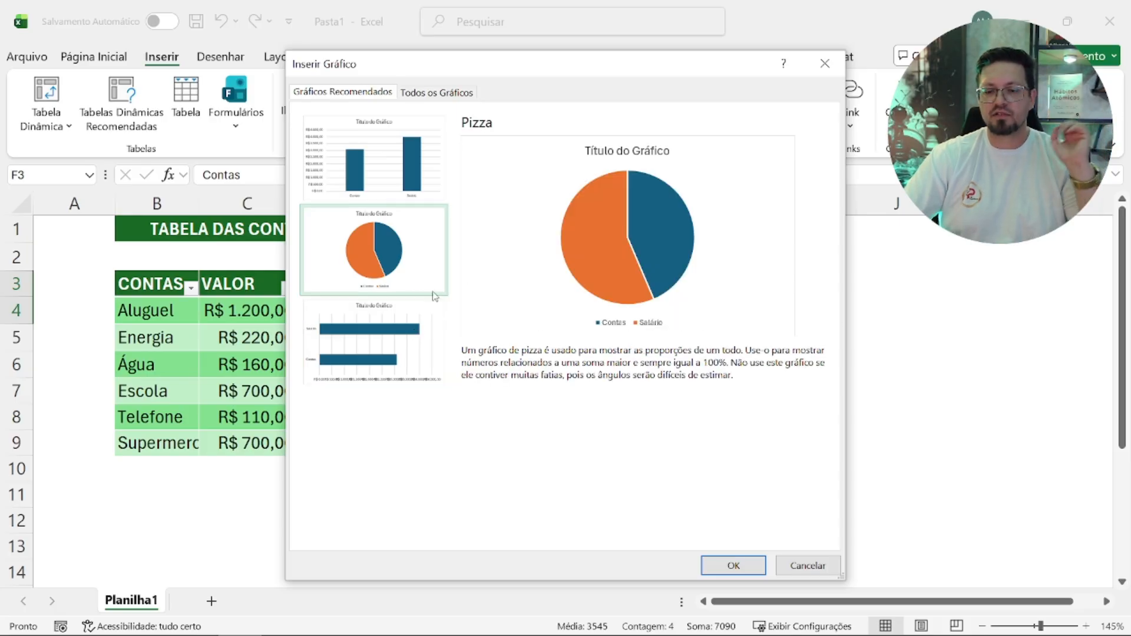
{"action": "left_click", "coordinate": [733, 564]}
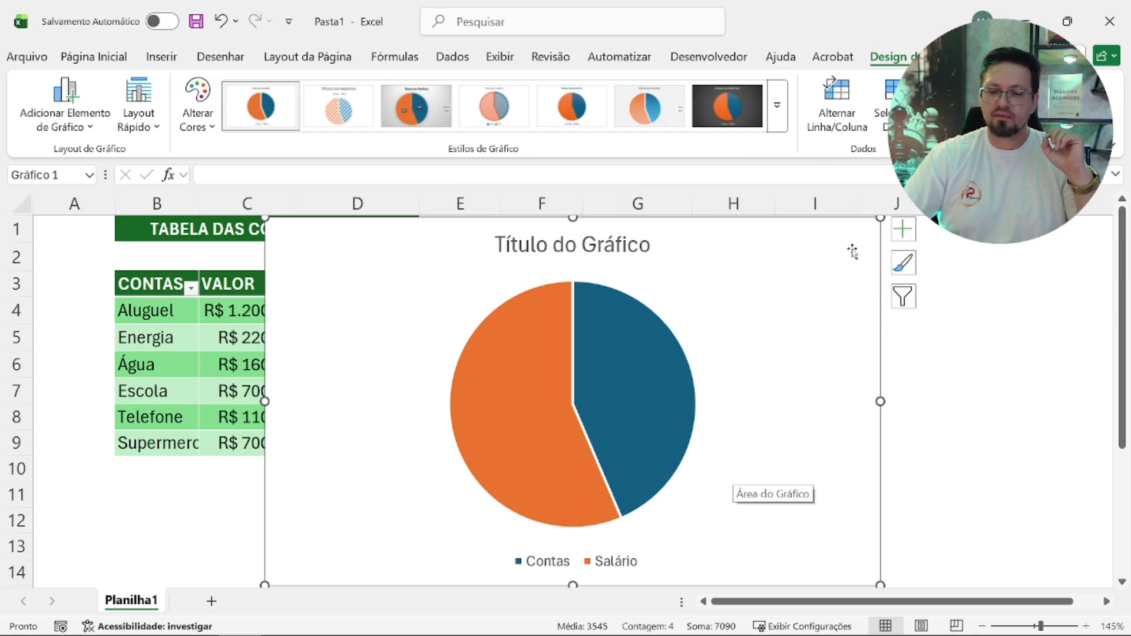
Step: Shift the pie chart slightly and apply the chart style Estilo 8 to it
{"action": "mouse_move", "coordinate": [766, 343]}
{"action": "left_mouse_down"}
{"action": "mouse_move", "coordinate": [678, 277]}
{"action": "mouse_move", "coordinate": [793, 286]}
{"action": "left_mouse_up"}
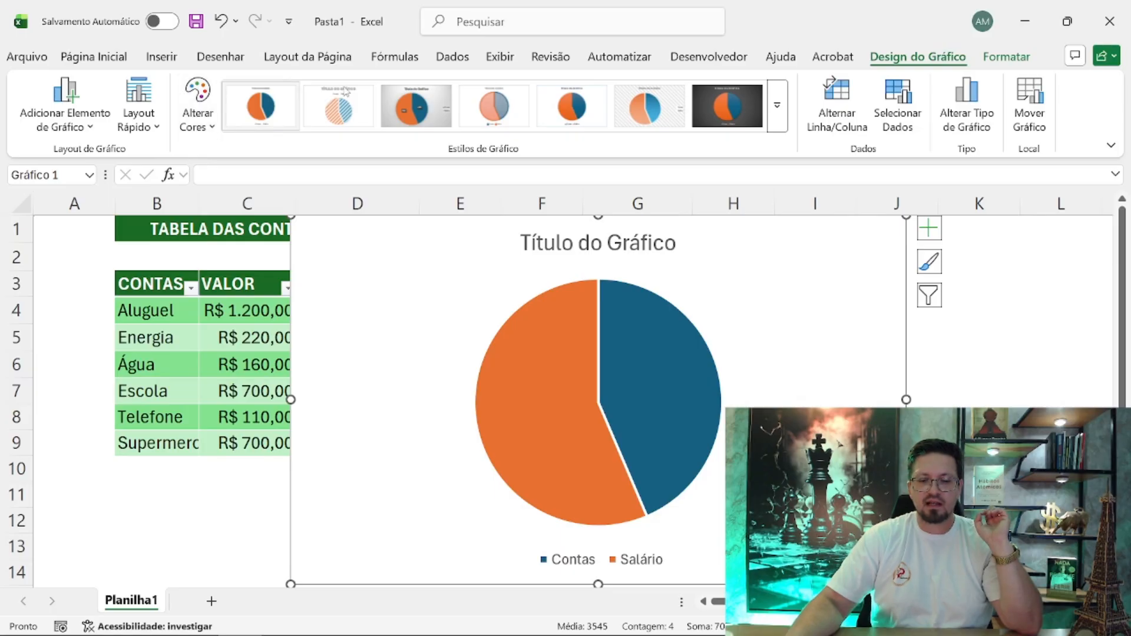
{"action": "left_click", "coordinate": [777, 108]}
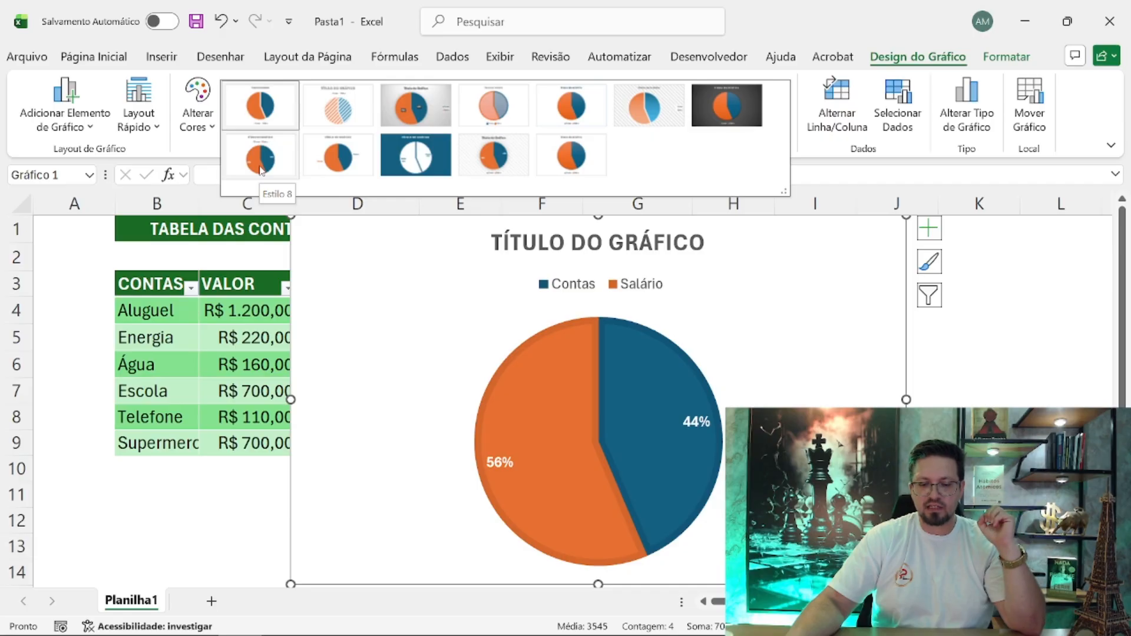
{"action": "left_click", "coordinate": [261, 170]}
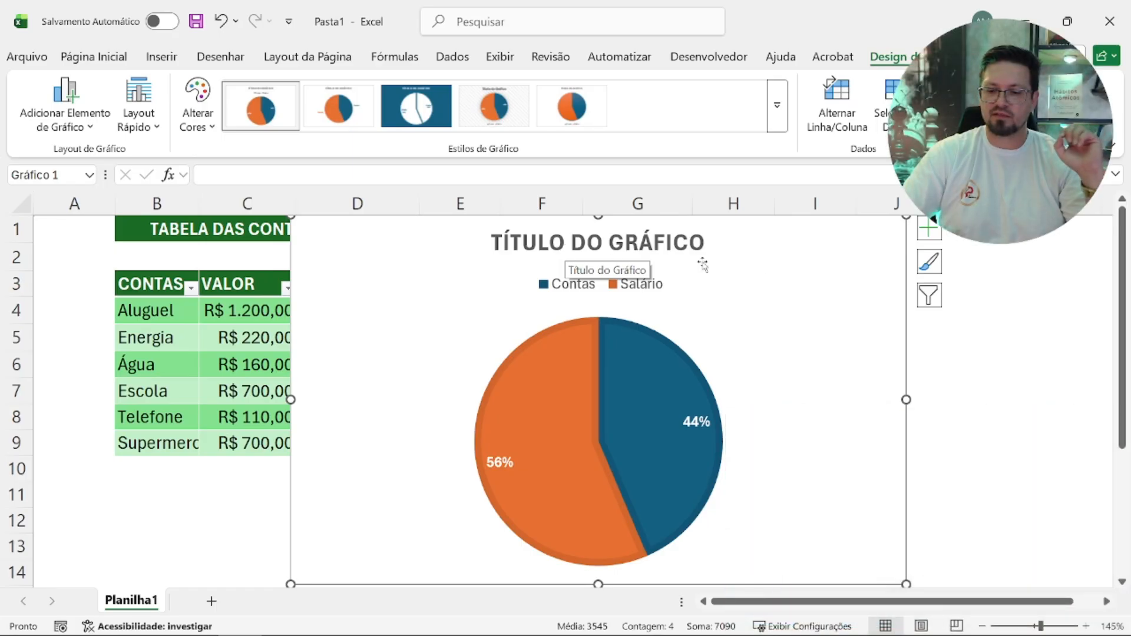
Step: Move the pie chart away from the bills table and shrink it from its upper-left corner until the whole table is uncovered
{"action": "scroll", "coordinate": [1049, 320], "scroll_direction": "down", "scroll_amount": 3}
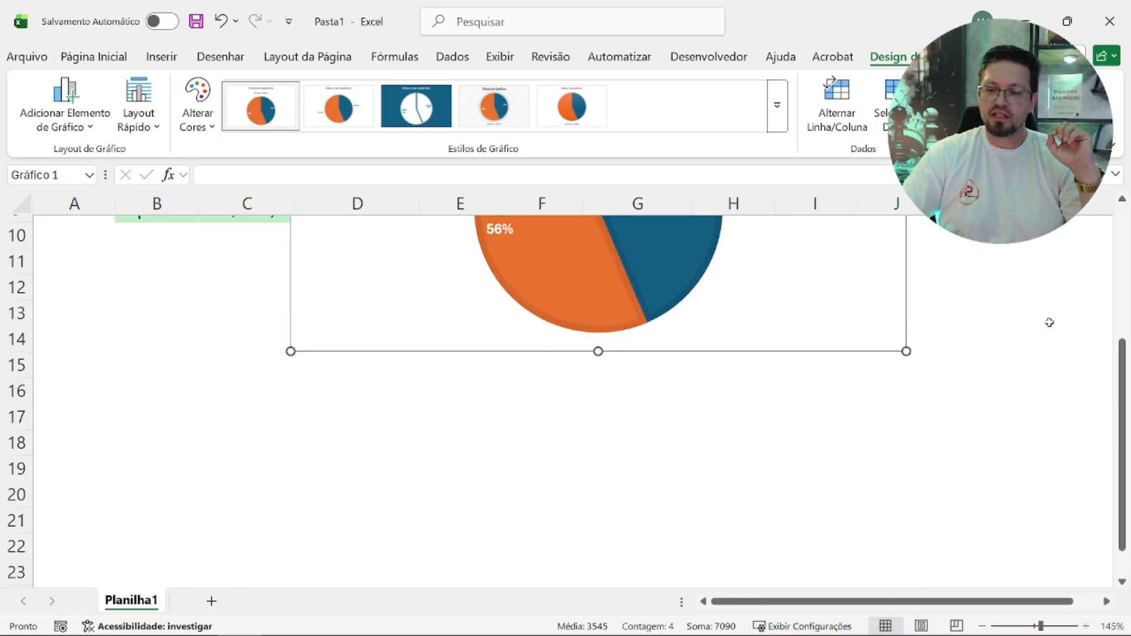
{"action": "scroll", "coordinate": [1048, 321], "scroll_direction": "up", "scroll_amount": 3}
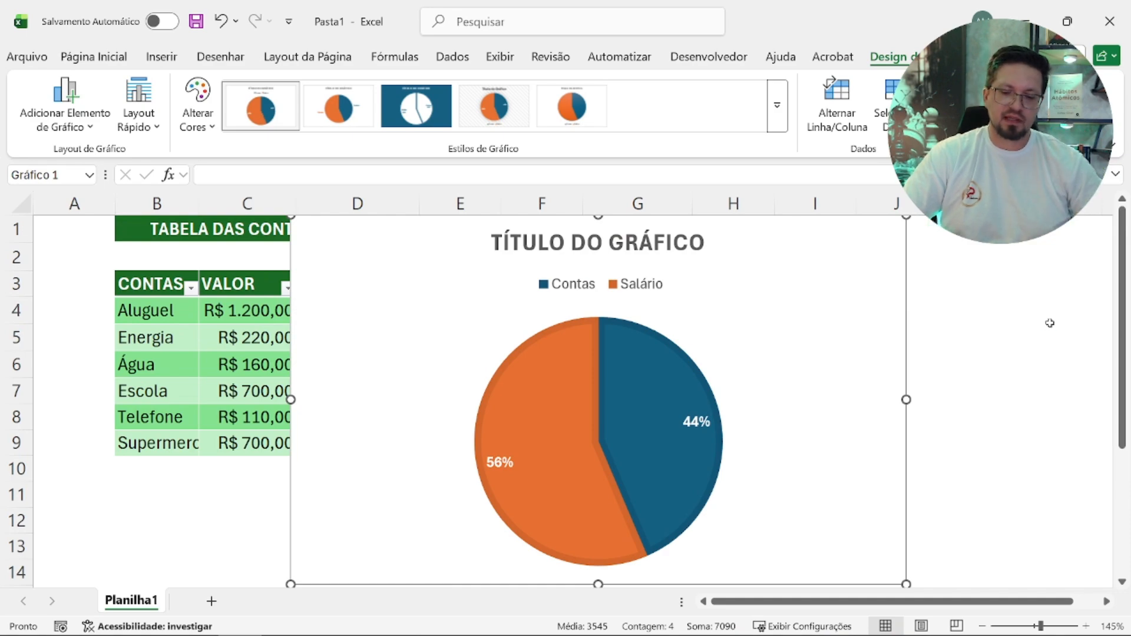
{"action": "scroll", "coordinate": [1049, 321], "scroll_direction": "down", "scroll_amount": 1}
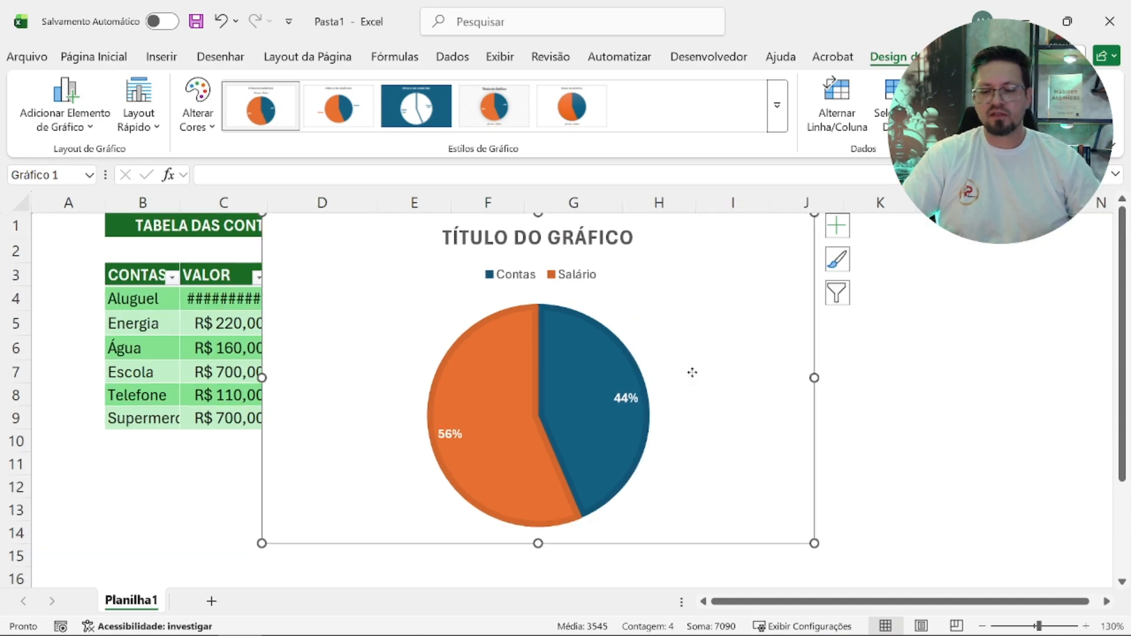
{"action": "left_click_drag", "start_coordinate": [690, 370], "coordinate": [730, 393]}
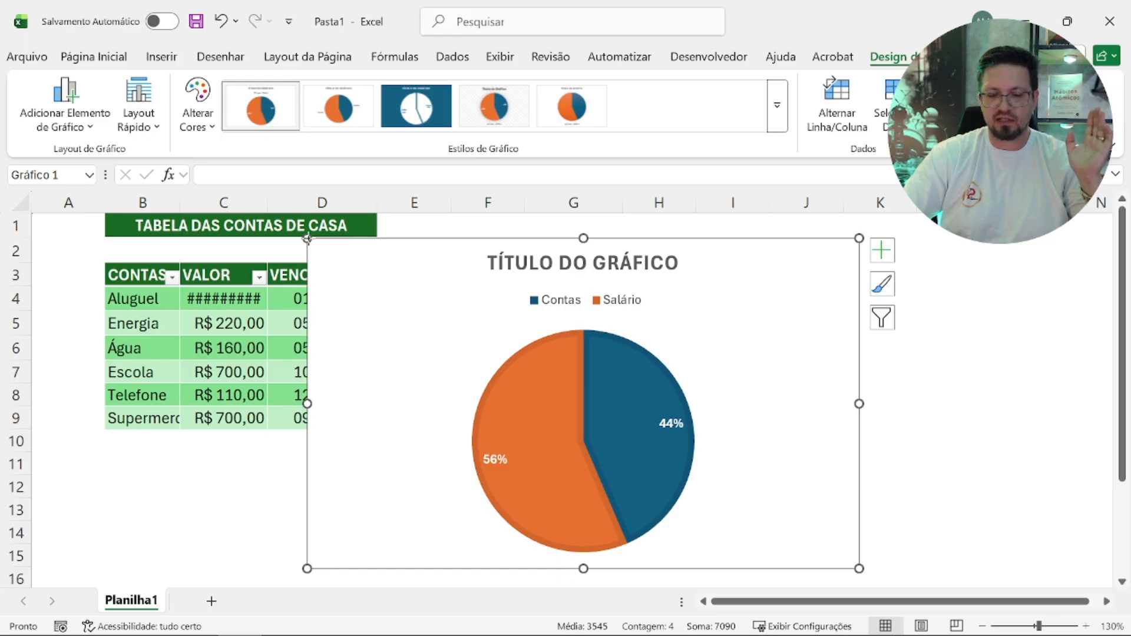
{"action": "left_click_drag", "start_coordinate": [307, 238], "coordinate": [411, 257]}
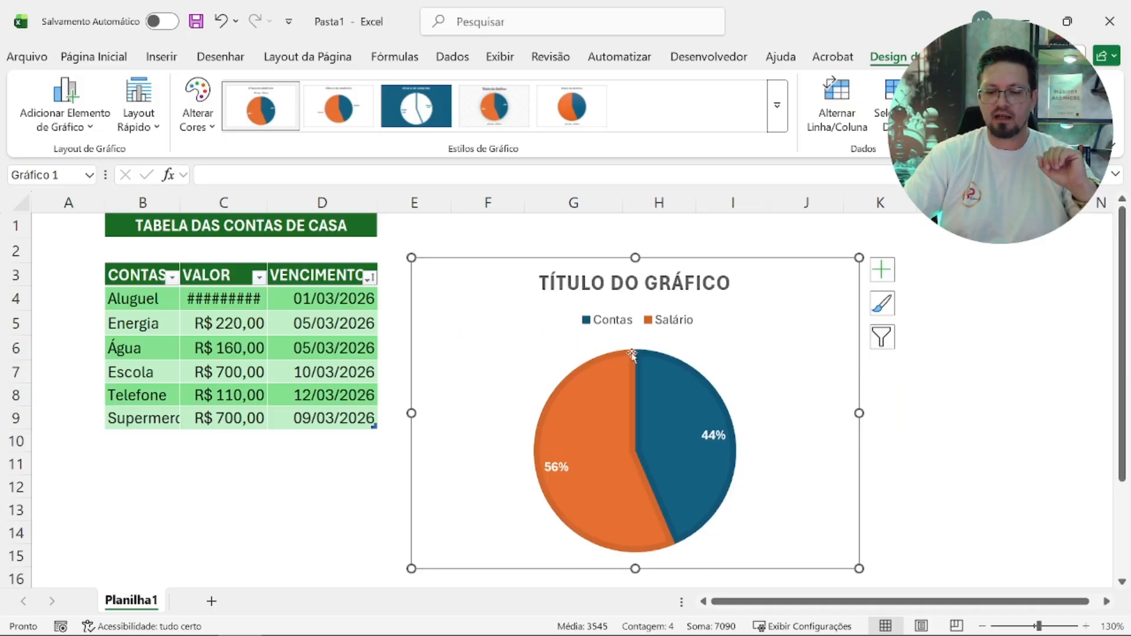
Step: Shrink the pie chart further and place it directly below the Saldo cells, beside the bills table
{"action": "left_click_drag", "start_coordinate": [773, 338], "coordinate": [655, 383]}
{"action": "left_click_drag", "start_coordinate": [740, 298], "coordinate": [700, 350]}
{"action": "left_click_drag", "start_coordinate": [648, 435], "coordinate": [514, 381]}
{"action": "scroll", "coordinate": [760, 356], "scroll_direction": "down", "scroll_amount": 2, "text": "ctrl"}
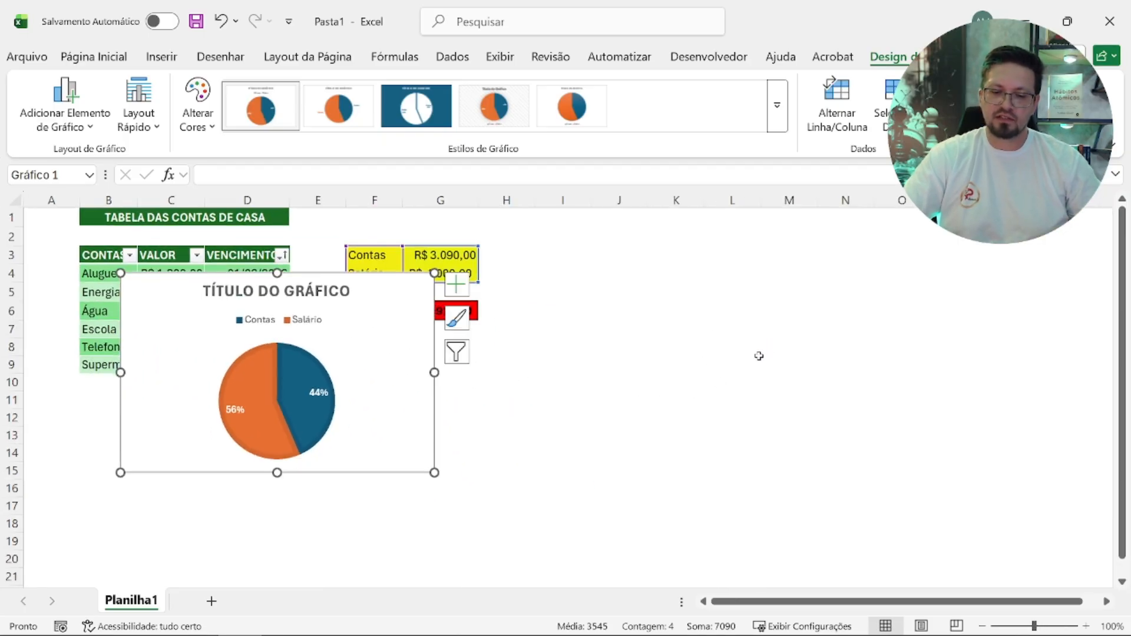
{"action": "scroll", "coordinate": [472, 389], "scroll_direction": "up", "scroll_amount": 1, "text": "ctrl"}
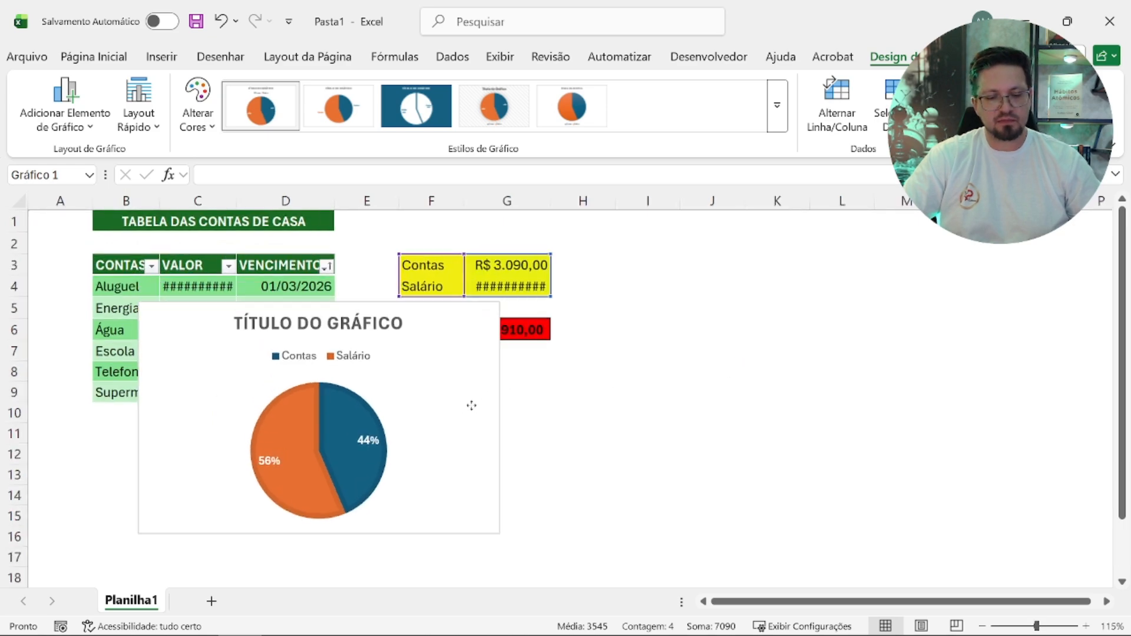
{"action": "left_click_drag", "start_coordinate": [472, 404], "coordinate": [667, 442]}
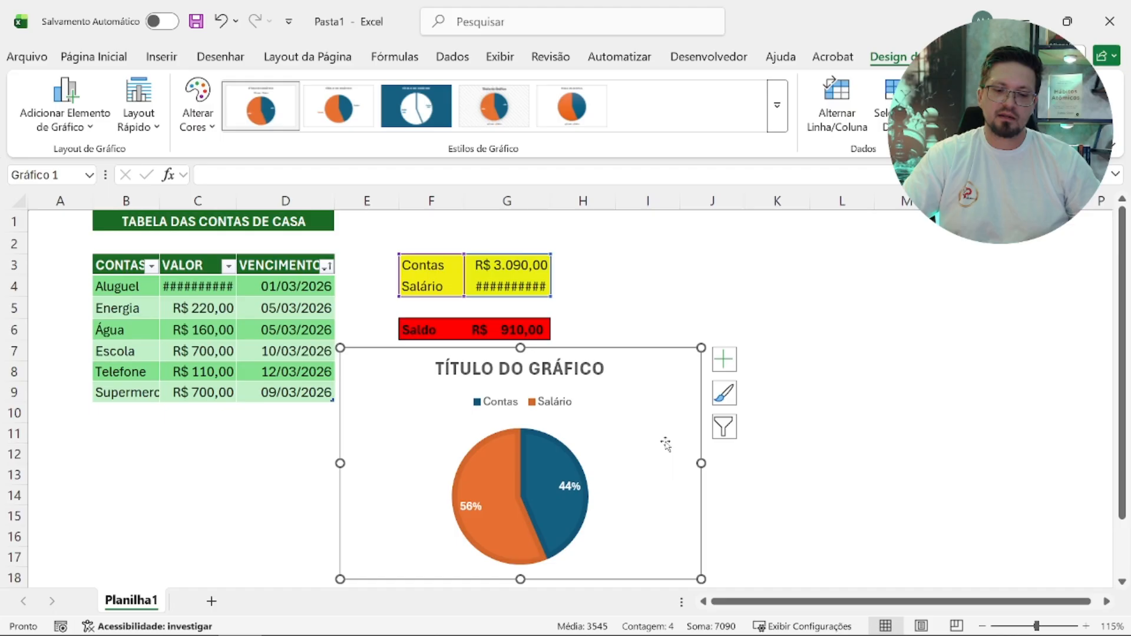
{"action": "left_click", "coordinate": [795, 323]}
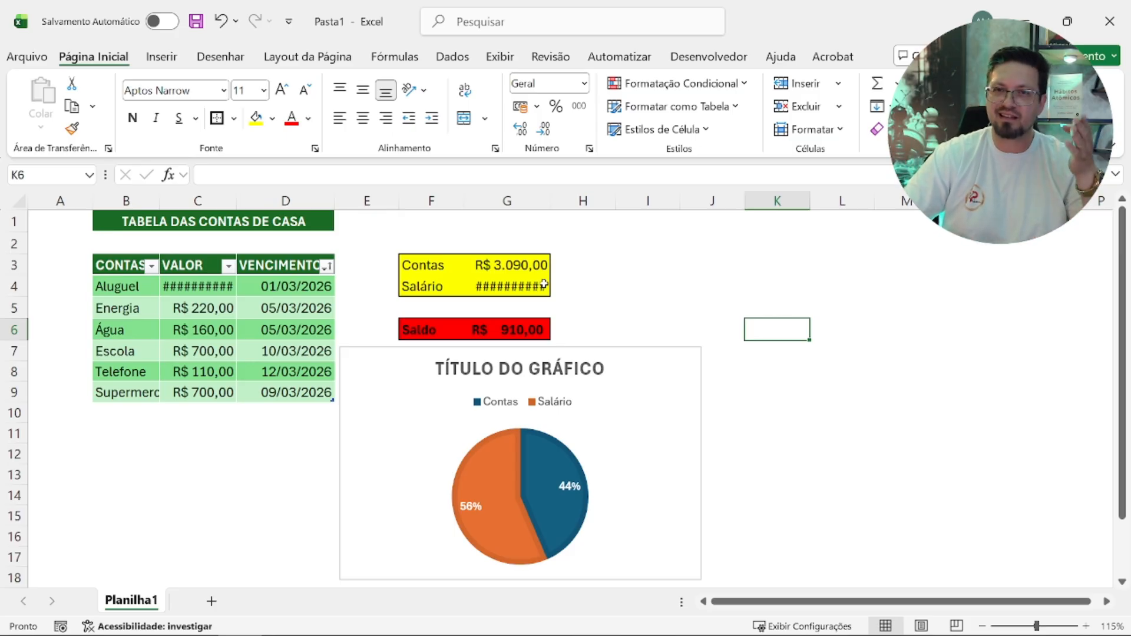
Step: Autofit the widths of columns C and G so their currency amounts fit
{"action": "left_click", "coordinate": [218, 198]}
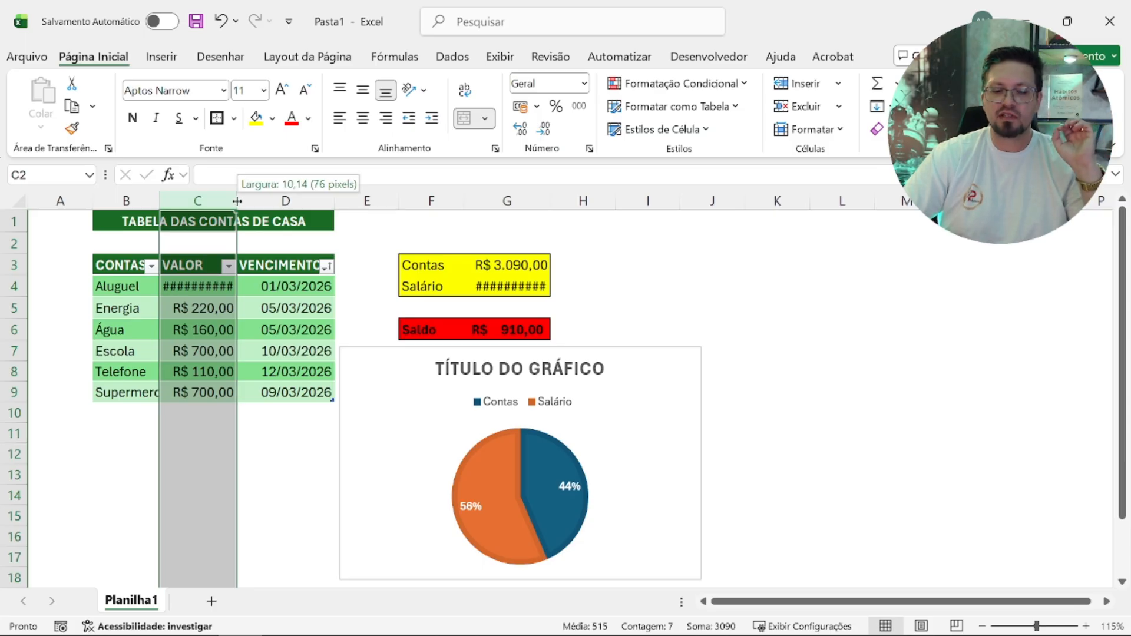
{"action": "double_click", "coordinate": [237, 201]}
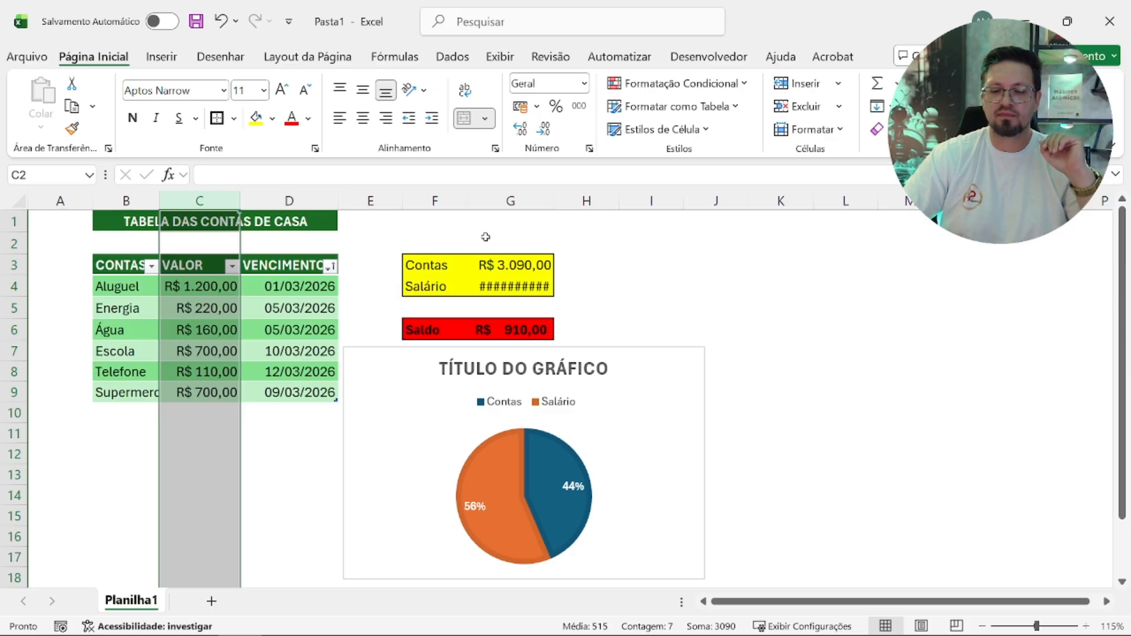
{"action": "left_click", "coordinate": [513, 201]}
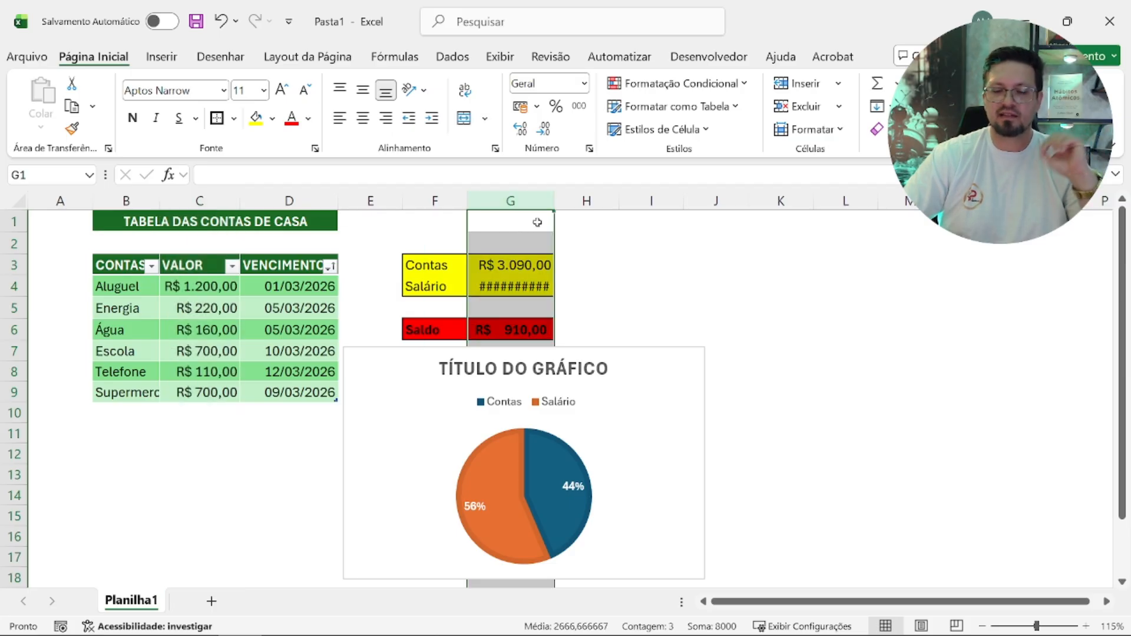
{"action": "double_click", "coordinate": [553, 201]}
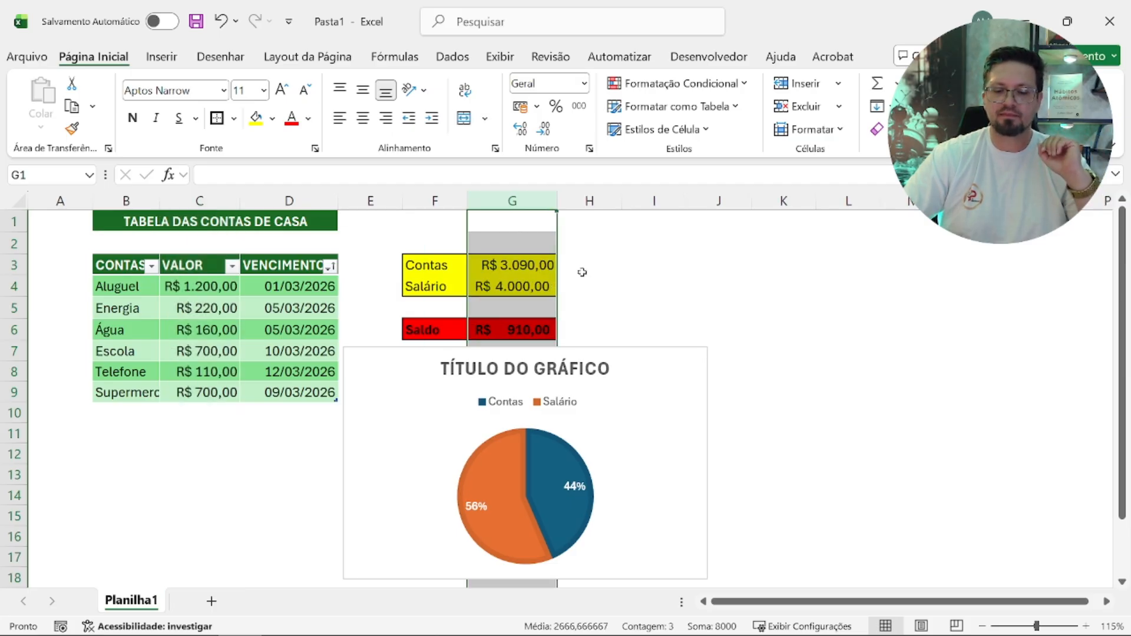
Step: Move the pie chart to the right of the summary cells and enlarge it to span about columns H to N, rows 5 to 17
{"action": "left_click", "coordinate": [666, 409]}
{"action": "left_click_drag", "start_coordinate": [665, 411], "coordinate": [930, 366]}
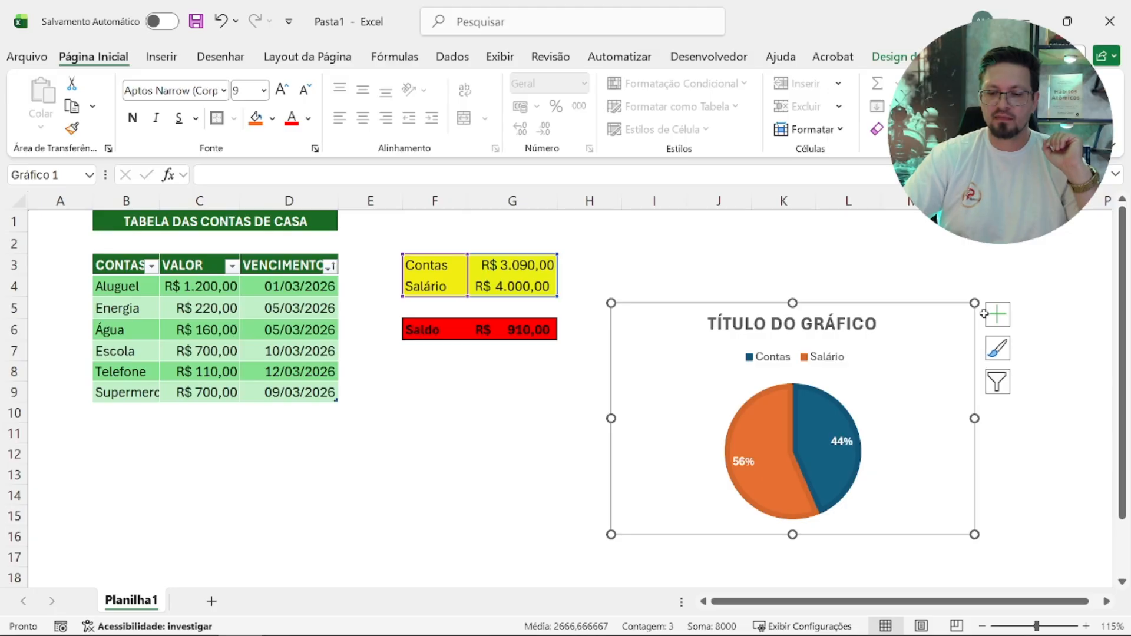
{"action": "left_click_drag", "start_coordinate": [978, 303], "coordinate": [1036, 279]}
{"action": "left_click_drag", "start_coordinate": [969, 380], "coordinate": [943, 392]}
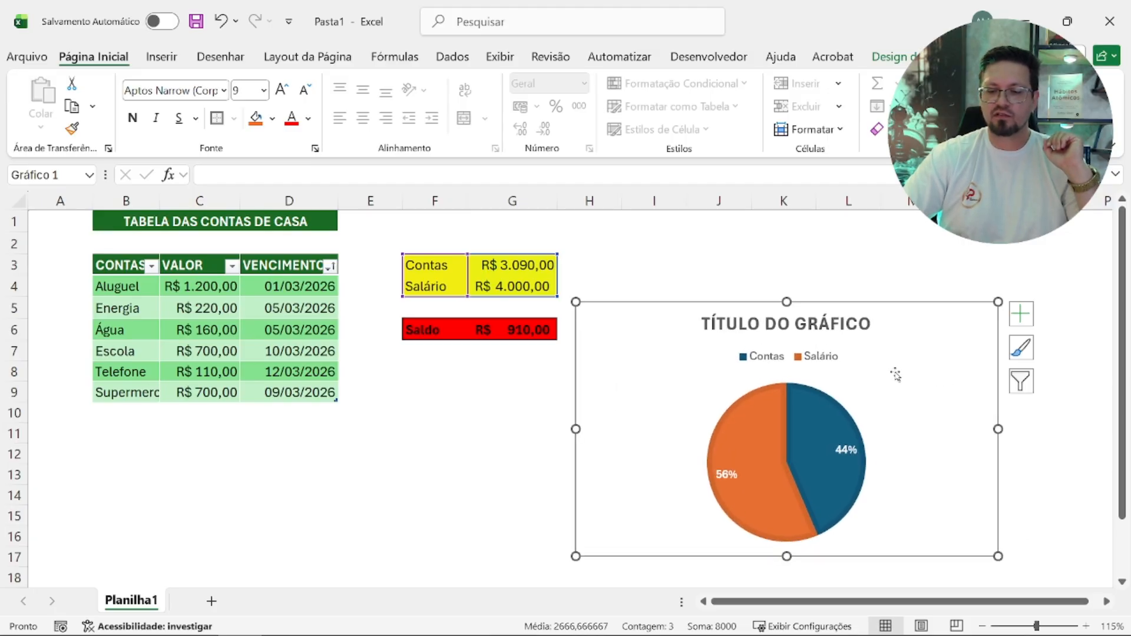
Step: Delete the pie chart's title and move the chart up so its upper edge sits at about row 3
{"action": "left_click", "coordinate": [847, 326]}
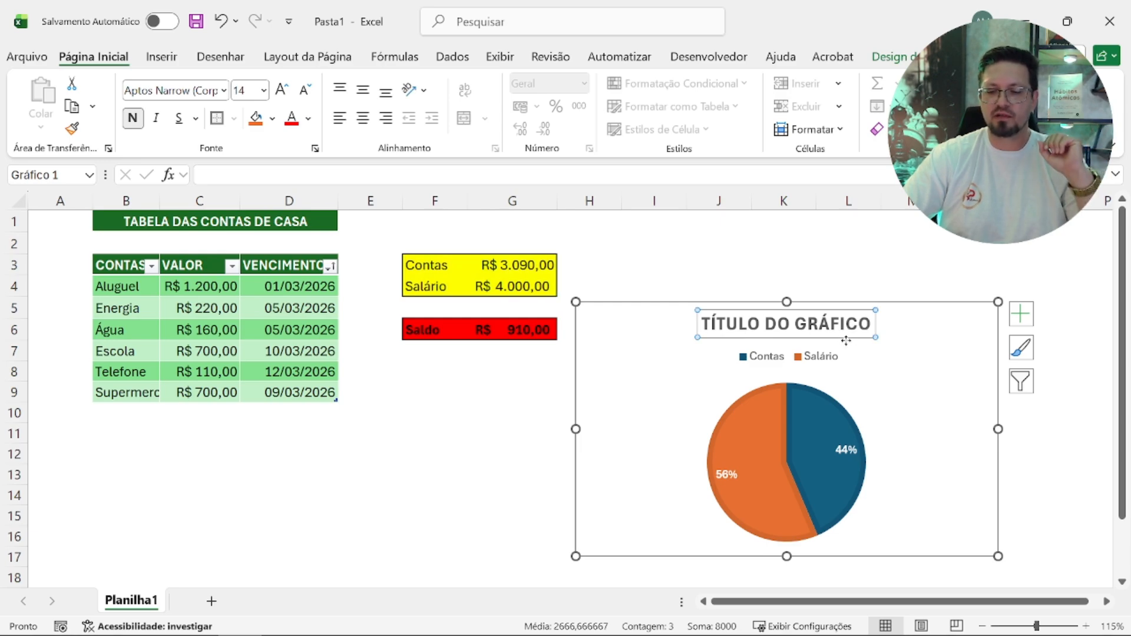
{"action": "left_click", "coordinate": [847, 344]}
{"action": "left_click", "coordinate": [843, 334]}
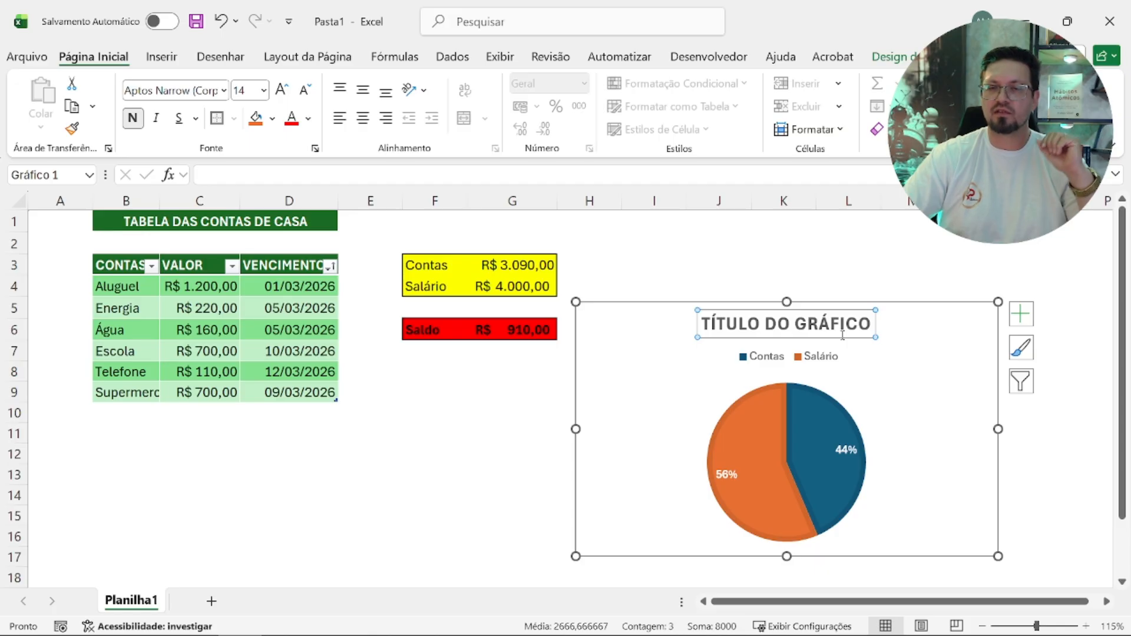
{"action": "key", "text": "Delete"}
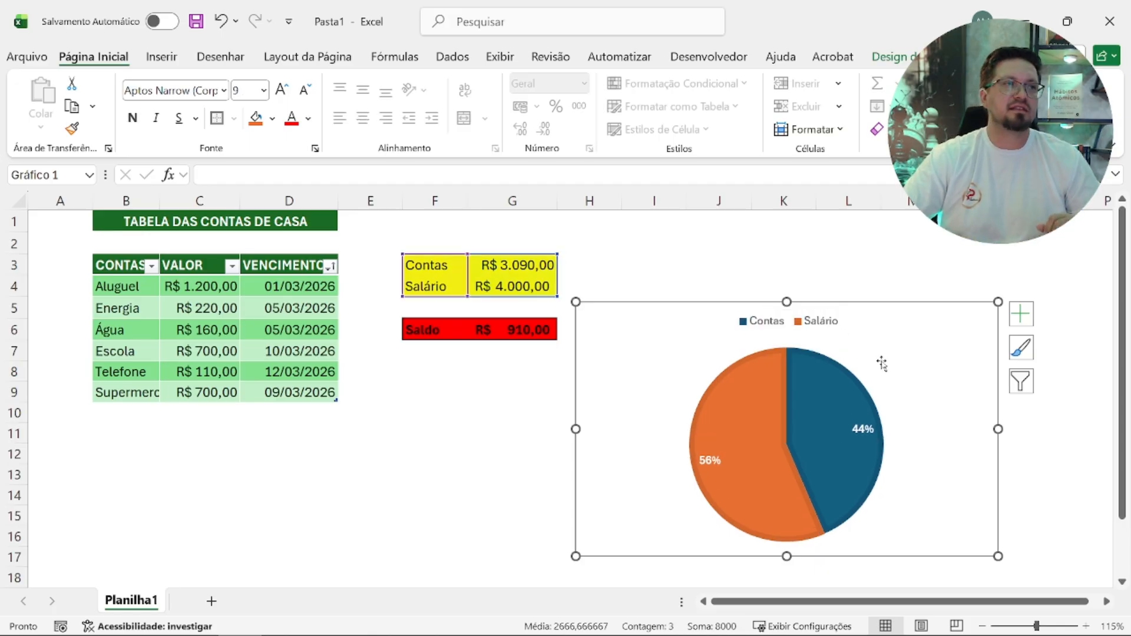
{"action": "left_click_drag", "start_coordinate": [882, 358], "coordinate": [884, 287]}
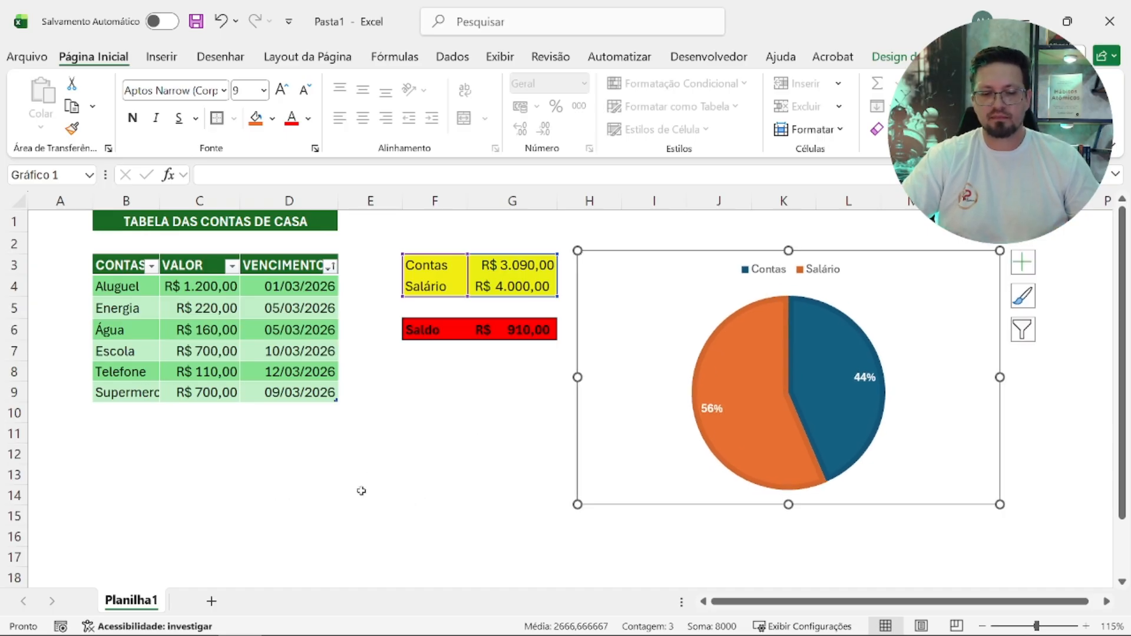